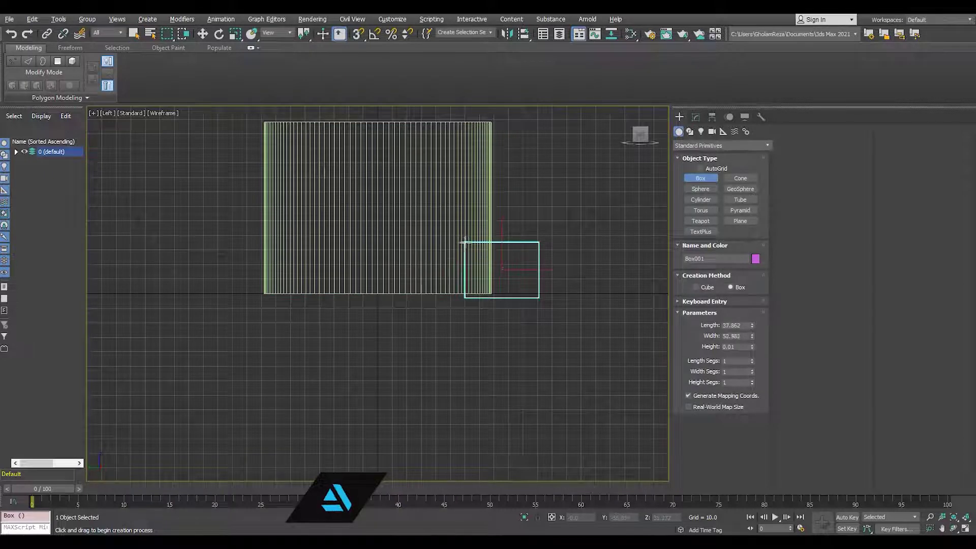
Finish the box at the cylinder's lower edge, about 36 long, 56 wide and 125 high
{"action": "right_click", "coordinate": [570, 221]}
{"action": "key", "text": "alt+w"}
{"action": "middle_click", "coordinate": [494, 381]}
{"action": "key", "text": "alt+w"}
{"action": "middle_click_drag", "start_coordinate": [493, 382], "coordinate": [417, 374], "text": "alt"}
{"action": "left_click", "coordinate": [696, 118]}
{"action": "left_click_drag", "start_coordinate": [753, 448], "coordinate": [654, 145]}
{"action": "middle_click_drag", "start_coordinate": [473, 297], "coordinate": [529, 311], "text": "alt"}
Move the box in the Left view to about Y -50 so it overlaps the cylinder's lower edge
{"action": "key", "text": "w"}
{"action": "key", "text": "alt+w"}
{"action": "middle_click", "coordinate": [351, 330]}
{"action": "key", "text": "alt+w"}
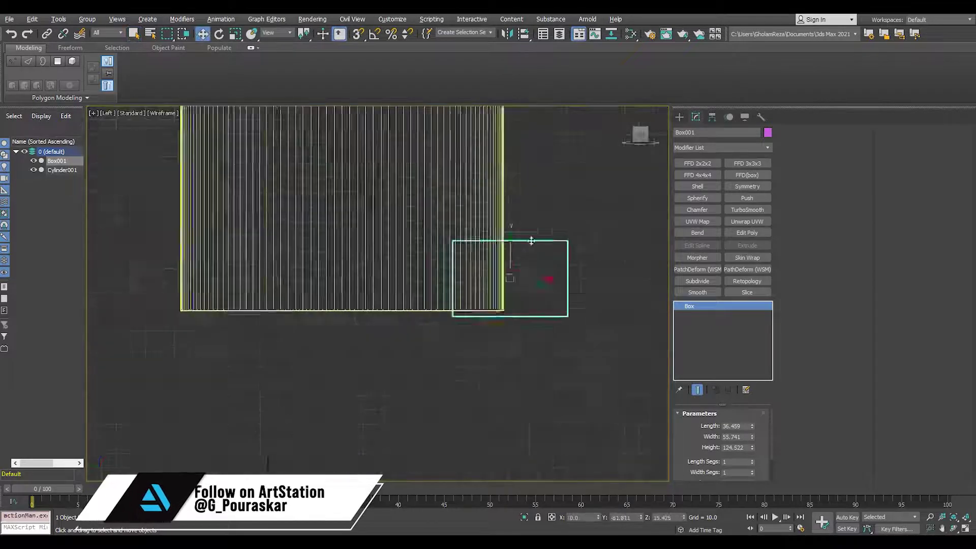
{"action": "scroll", "coordinate": [531, 240], "scroll_direction": "up", "scroll_amount": 2}
{"action": "key", "text": "alt+w"}
{"action": "middle_click", "coordinate": [410, 348]}
{"action": "key", "text": "alt+w"}
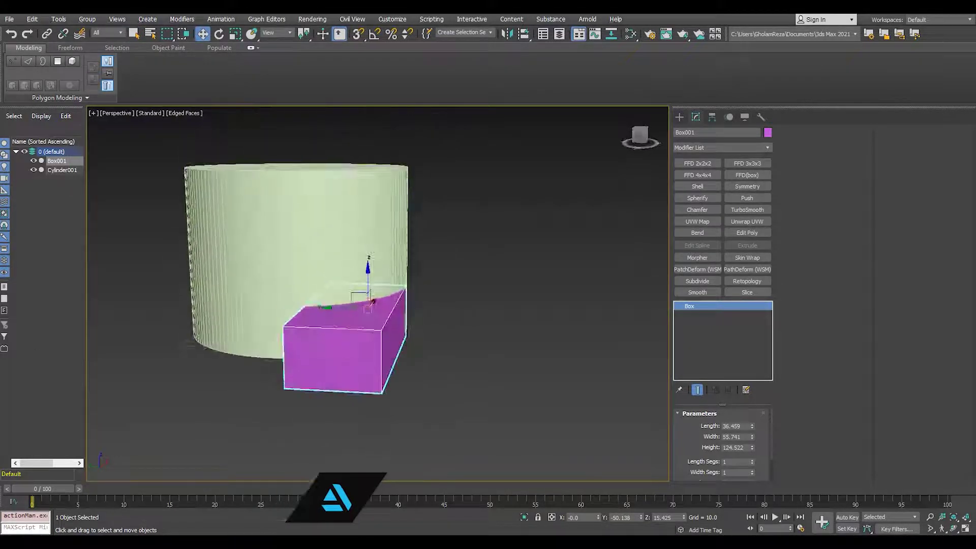
Shift the box along X to about 42 so it spans the front of the cylinder's base
{"action": "scroll", "coordinate": [352, 326], "scroll_direction": "up", "scroll_amount": 2}
{"action": "middle_click_drag", "start_coordinate": [353, 325], "coordinate": [321, 333], "text": "alt"}
{"action": "scroll", "coordinate": [321, 334], "scroll_direction": "down", "scroll_amount": 4}
{"action": "left_click_drag", "start_coordinate": [400, 329], "coordinate": [450, 345]}
{"action": "middle_click_drag", "start_coordinate": [313, 333], "coordinate": [338, 353], "text": "alt"}
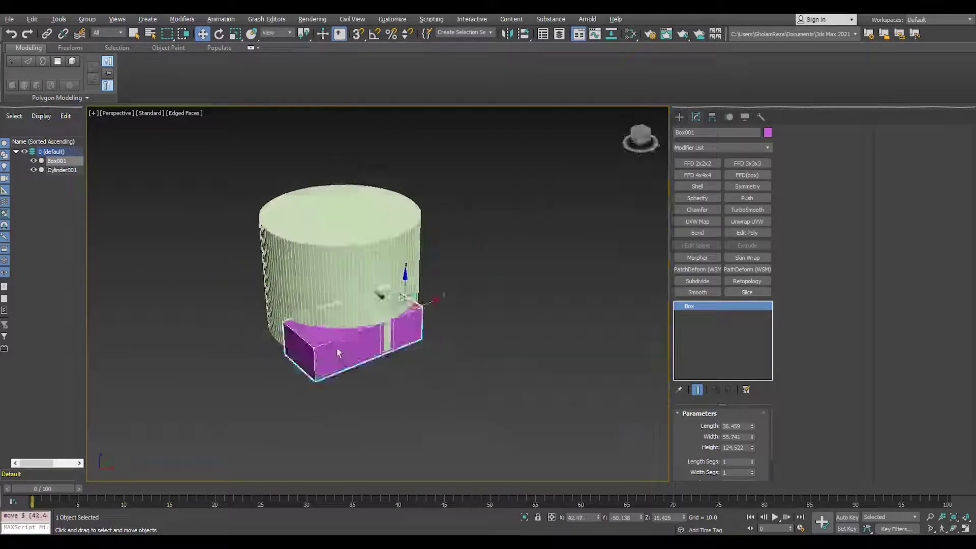
{"action": "scroll", "coordinate": [338, 352], "scroll_direction": "up", "scroll_amount": 4}
Subtract the box from the large cylinder with ProBoolean, picking the box as an instance
{"action": "left_click", "coordinate": [244, 218]}
{"action": "left_click", "coordinate": [680, 117]}
{"action": "left_click", "coordinate": [722, 146]}
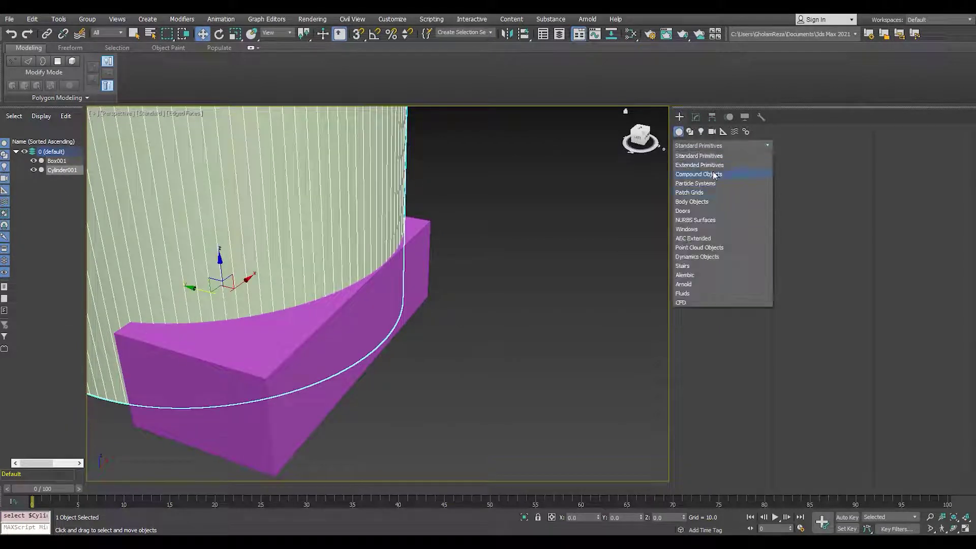
{"action": "left_click", "coordinate": [714, 175]}
{"action": "left_click", "coordinate": [740, 221]}
{"action": "left_click", "coordinate": [731, 310]}
{"action": "left_click", "coordinate": [810, 422]}
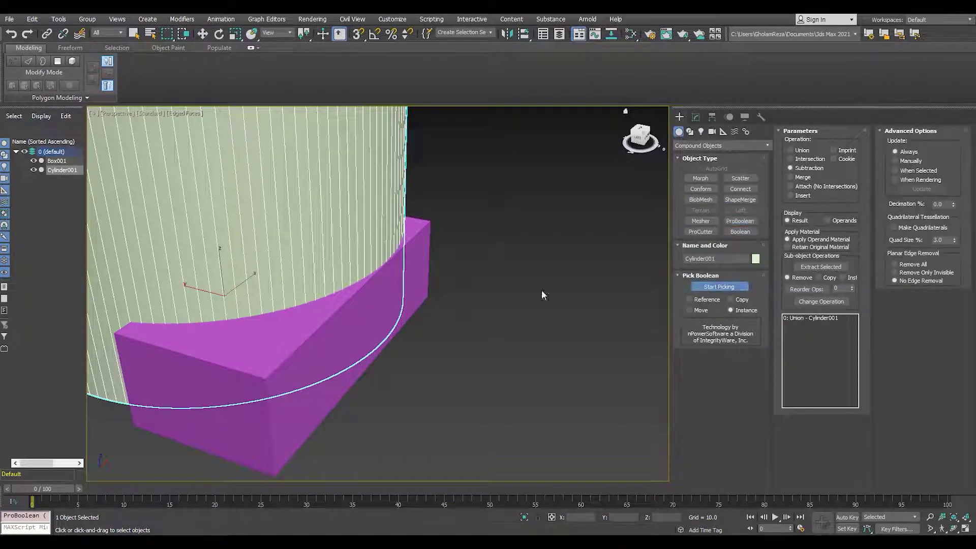
{"action": "left_click", "coordinate": [389, 310]}
Move the cutting box away from the cylinder along Y to about -146
{"action": "scroll", "coordinate": [441, 346], "scroll_direction": "down", "scroll_amount": 4}
{"action": "key", "text": "w"}
{"action": "left_click", "coordinate": [318, 328]}
{"action": "middle_click_drag", "start_coordinate": [318, 328], "coordinate": [275, 301], "text": "alt"}
{"action": "left_click_drag", "start_coordinate": [269, 301], "coordinate": [370, 306]}
{"action": "middle_click_drag", "start_coordinate": [371, 306], "coordinate": [339, 303], "text": "alt"}
{"action": "key", "text": "alt+z"}
{"action": "key", "text": "alt+z"}
Add an Edit Poly modifier to the cutting box and move its four cylinder-facing vertices along Y to make the cutout shallower
{"action": "left_click", "coordinate": [696, 117]}
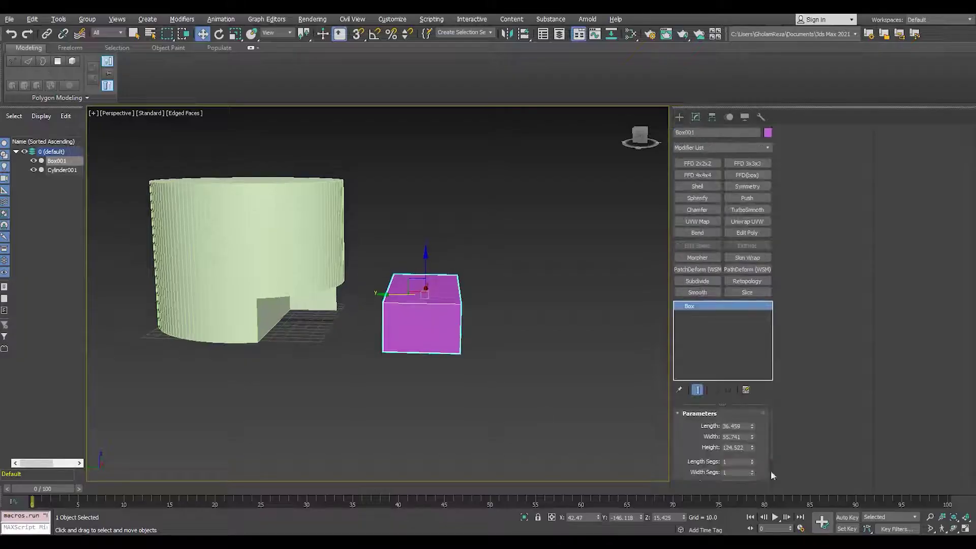
{"action": "left_click", "coordinate": [747, 233]}
{"action": "key", "text": "1"}
{"action": "left_click_drag", "start_coordinate": [365, 399], "coordinate": [415, 264]}
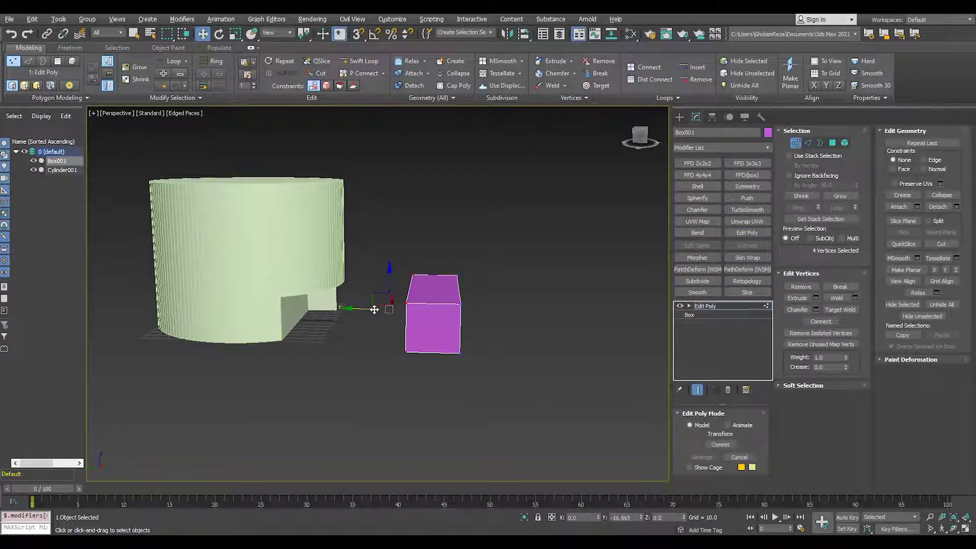
{"action": "middle_click_drag", "start_coordinate": [447, 306], "coordinate": [457, 283], "text": "alt"}
Raise the cutting box's outer top edge along Z to slope the ceiling of the lower cutout
{"action": "key", "text": "2"}
{"action": "left_click", "coordinate": [457, 283]}
{"action": "left_click_drag", "start_coordinate": [457, 284], "coordinate": [461, 208]}
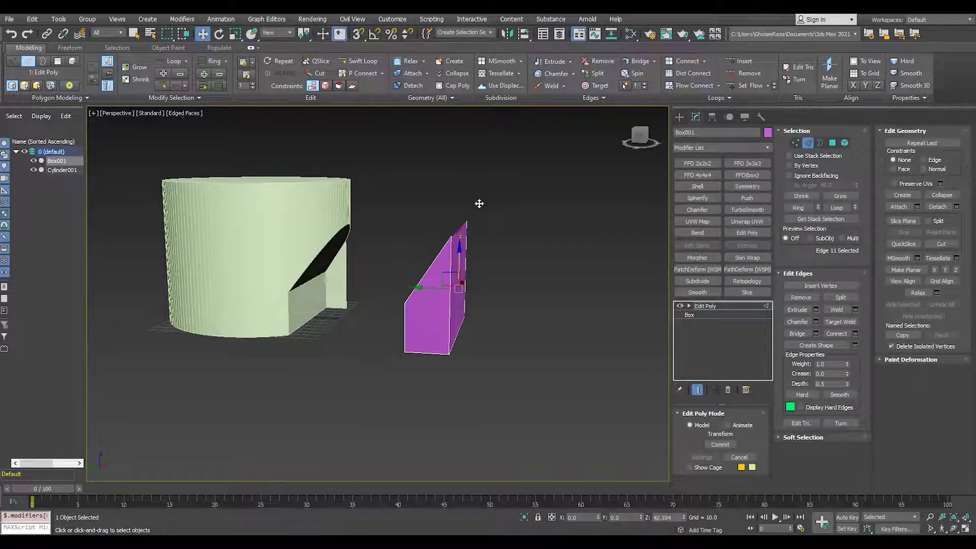
{"action": "middle_click_drag", "start_coordinate": [457, 222], "coordinate": [407, 346], "text": "alt"}
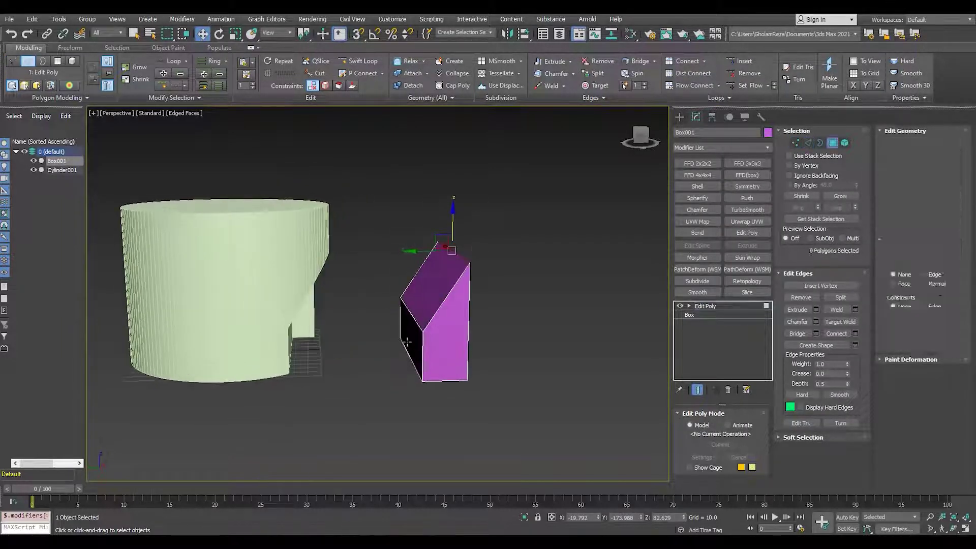
Fine-tune the cutting box by sliding its cylinder-facing side along Y and its outer top edge along Z
{"action": "key", "text": "4"}
{"action": "left_click", "coordinate": [409, 363]}
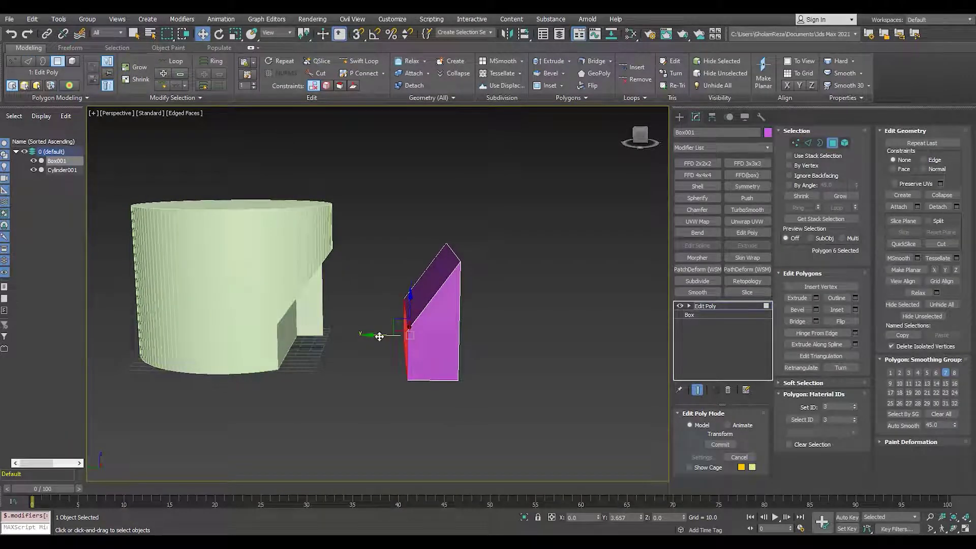
{"action": "mouse_move", "coordinate": [379, 337]}
{"action": "left_mouse_down"}
{"action": "mouse_move", "coordinate": [290, 366]}
{"action": "mouse_move", "coordinate": [303, 371]}
{"action": "mouse_move", "coordinate": [385, 329]}
{"action": "left_mouse_up"}
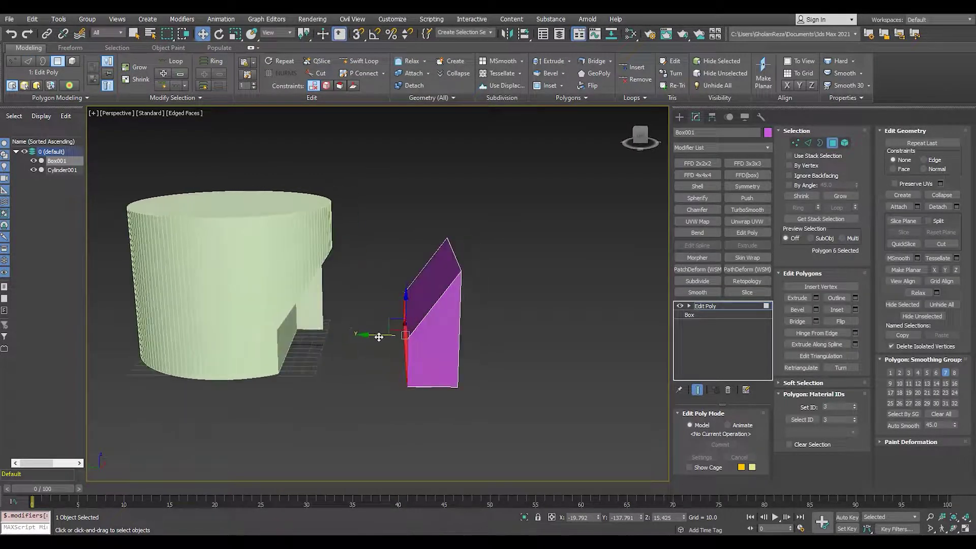
{"action": "key", "text": "2"}
{"action": "left_click", "coordinate": [454, 254]}
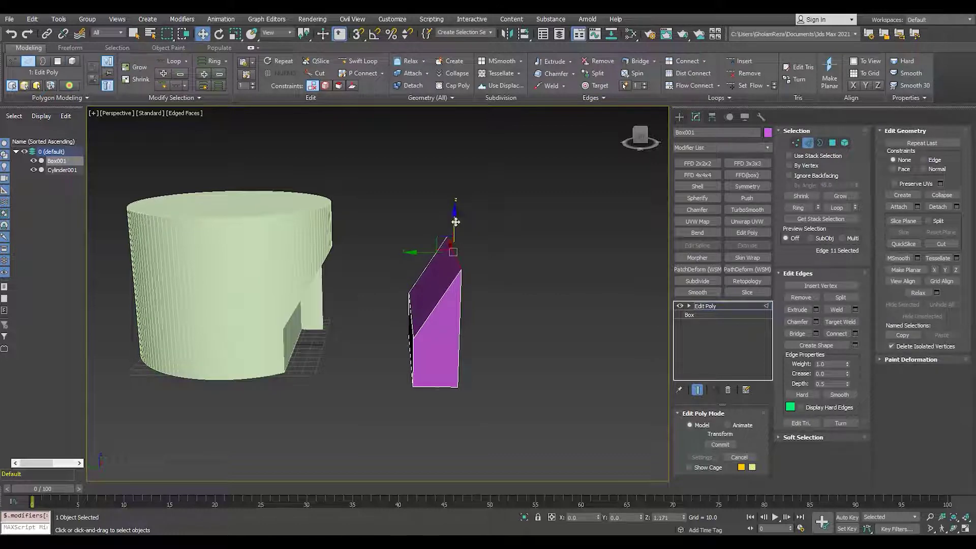
{"action": "middle_click_drag", "start_coordinate": [455, 222], "coordinate": [365, 315], "text": "alt"}
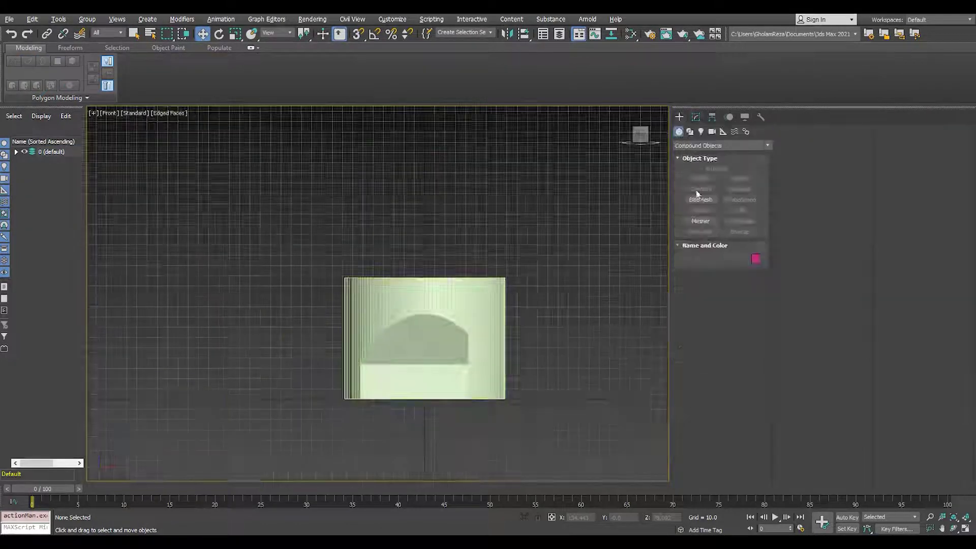
Create a second box at the cylinder's top edge in the Front view, about 30 long, 48 wide and 45 high
{"action": "left_click", "coordinate": [722, 145]}
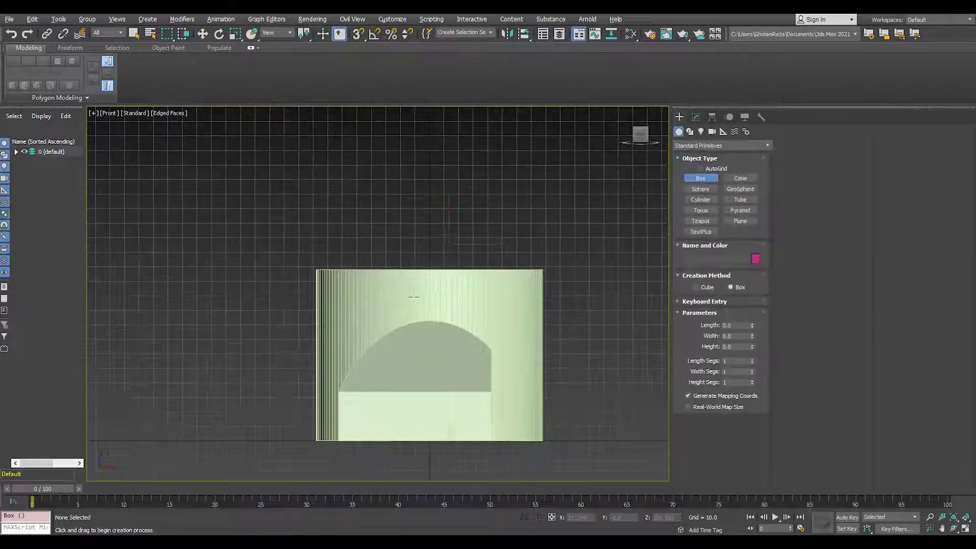
{"action": "left_click", "coordinate": [441, 240]}
{"action": "key", "text": "w"}
{"action": "key", "text": "p"}
{"action": "middle_click_drag", "start_coordinate": [442, 239], "coordinate": [357, 304], "text": "alt"}
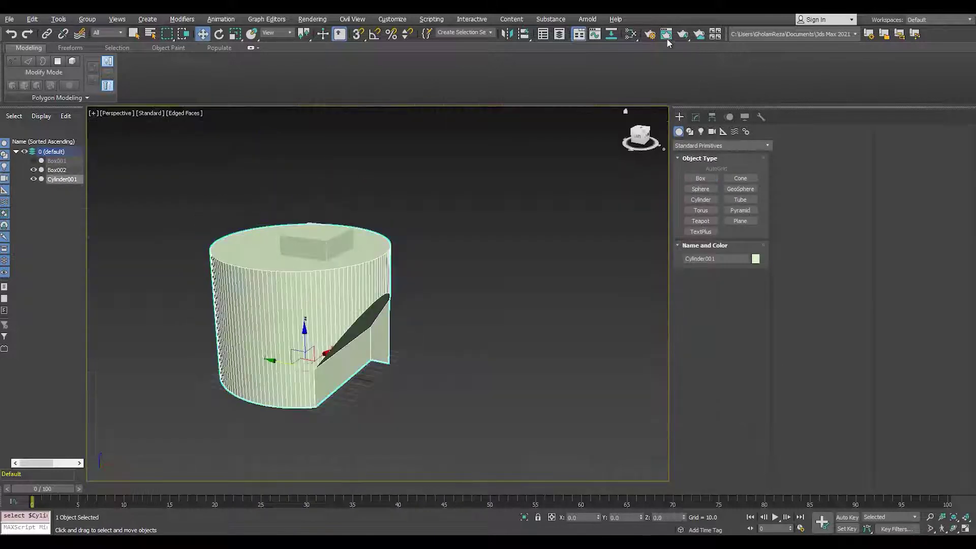
Create a standard material in the Slate Material Editor and assign it to the large cylinder
{"action": "key", "text": "m"}
{"action": "left_click", "coordinate": [46, 55]}
{"action": "type", "text": "sta"}
{"action": "double_click", "coordinate": [44, 66]}
{"action": "double_click", "coordinate": [222, 92]}
{"action": "key", "text": "a"}
{"action": "left_click_drag", "start_coordinate": [25, 15], "coordinate": [968, 56]}
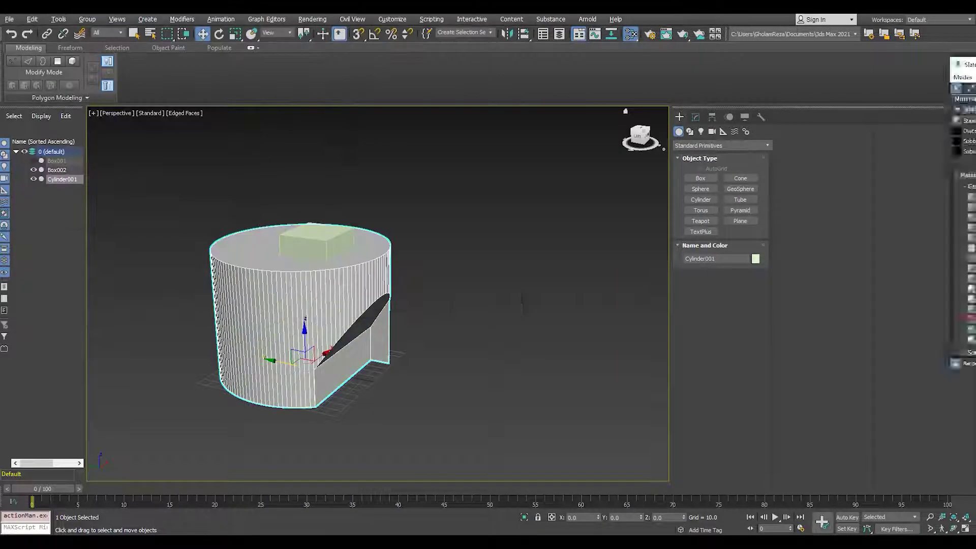
Center the second box over the large cylinder by setting its X position to 0
{"action": "middle_click_drag", "start_coordinate": [345, 338], "coordinate": [373, 337]}
{"action": "left_click", "coordinate": [343, 240]}
{"action": "key", "text": "f"}
{"action": "scroll", "coordinate": [430, 266], "scroll_direction": "up", "scroll_amount": 3}
{"action": "right_click", "coordinate": [598, 517]}
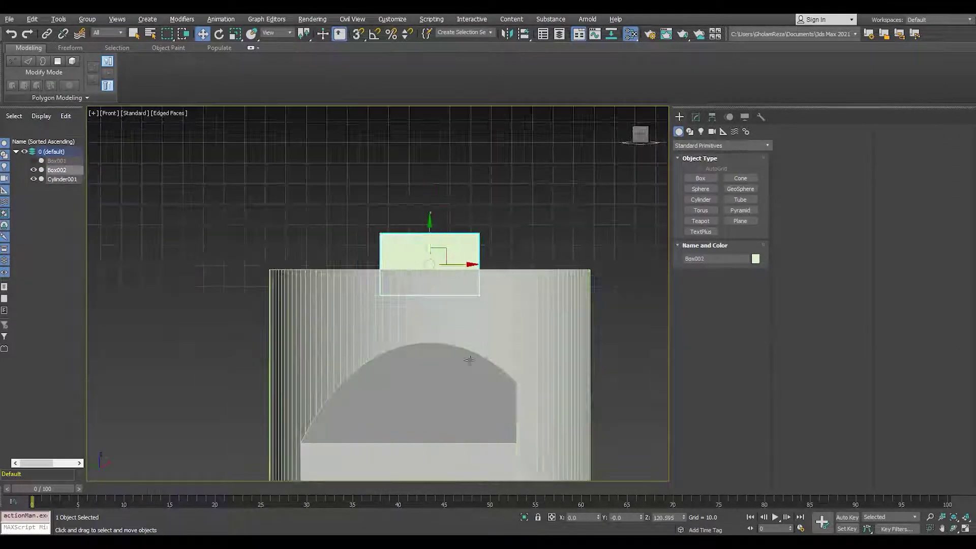
Shift the second box along Y to the cylinder's front rim and subtract it from the cylinder as a live operand
{"action": "key", "text": "p"}
{"action": "middle_click_drag", "start_coordinate": [466, 357], "coordinate": [301, 235], "text": "alt"}
{"action": "left_click", "coordinate": [315, 277]}
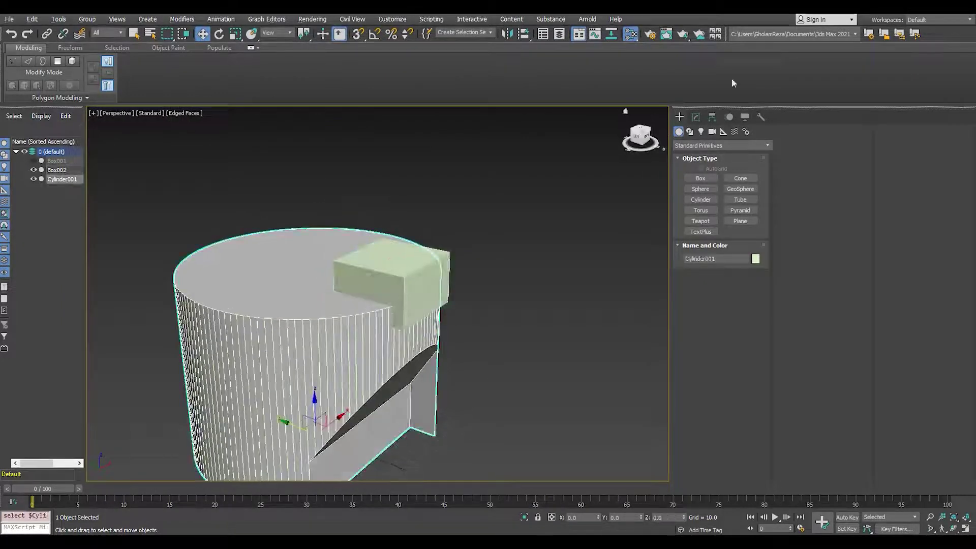
{"action": "left_click", "coordinate": [696, 116]}
Move the second box clear of the cylinder along Y to about -126
{"action": "left_click", "coordinate": [351, 272]}
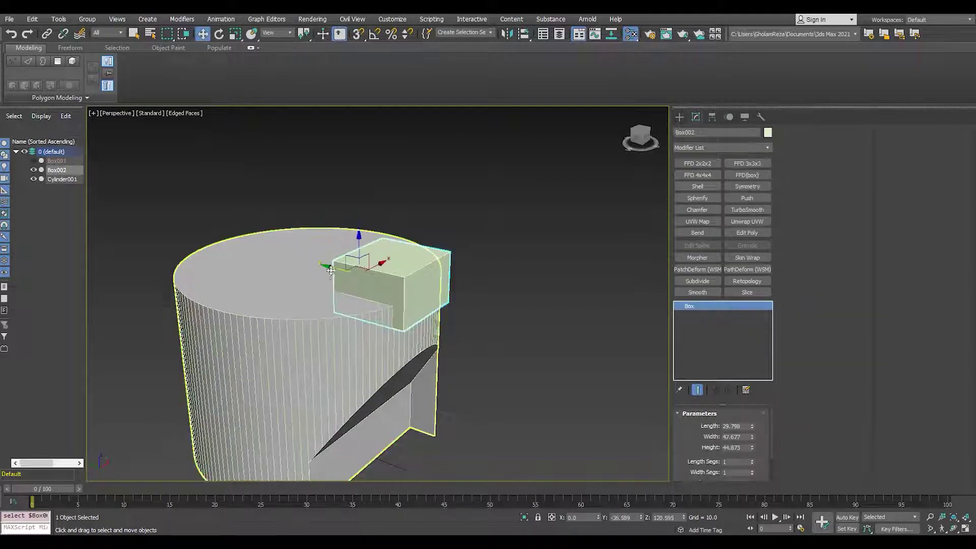
{"action": "left_click_drag", "start_coordinate": [351, 272], "coordinate": [448, 328]}
{"action": "middle_click_drag", "start_coordinate": [531, 367], "coordinate": [520, 341], "text": "alt"}
{"action": "scroll", "coordinate": [520, 341], "scroll_direction": "up", "scroll_amount": 3}
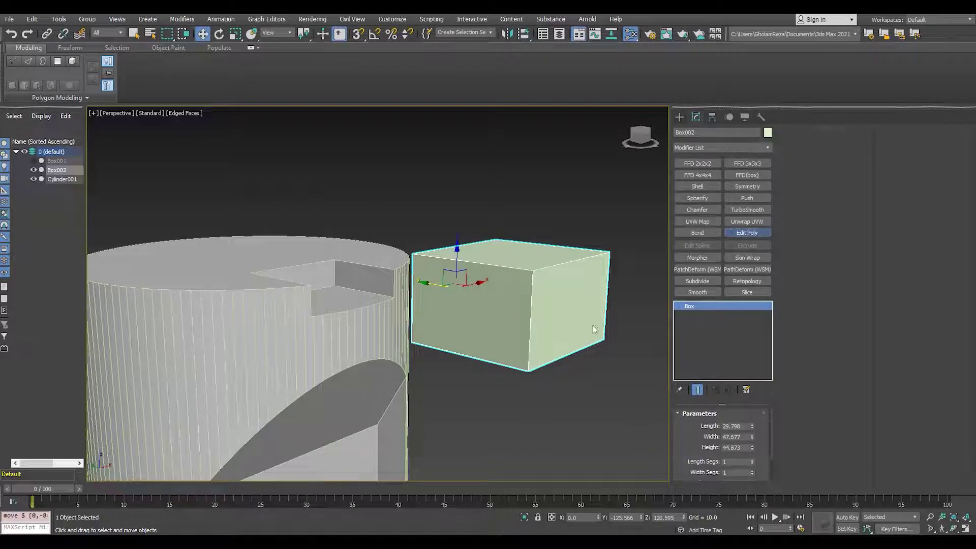
Add an Edit Poly modifier to the second box and lower all its polygons to deepen the top notch
{"action": "key", "text": "4"}
{"action": "middle_click_drag", "start_coordinate": [594, 328], "coordinate": [559, 331], "text": "alt"}
{"action": "key", "text": "ctrl+a"}
{"action": "left_click_drag", "start_coordinate": [513, 267], "coordinate": [521, 306]}
{"action": "middle_click_drag", "start_coordinate": [521, 306], "coordinate": [482, 318], "text": "alt"}
Scale the second box's four top vertices outward along X so the notch walls slope
{"action": "key", "text": "2"}
{"action": "left_click", "coordinate": [593, 287]}
{"action": "key", "text": "1"}
{"action": "left_click_drag", "start_coordinate": [651, 245], "coordinate": [399, 329]}
{"action": "key", "text": "r"}
{"action": "left_click_drag", "start_coordinate": [487, 294], "coordinate": [471, 302]}
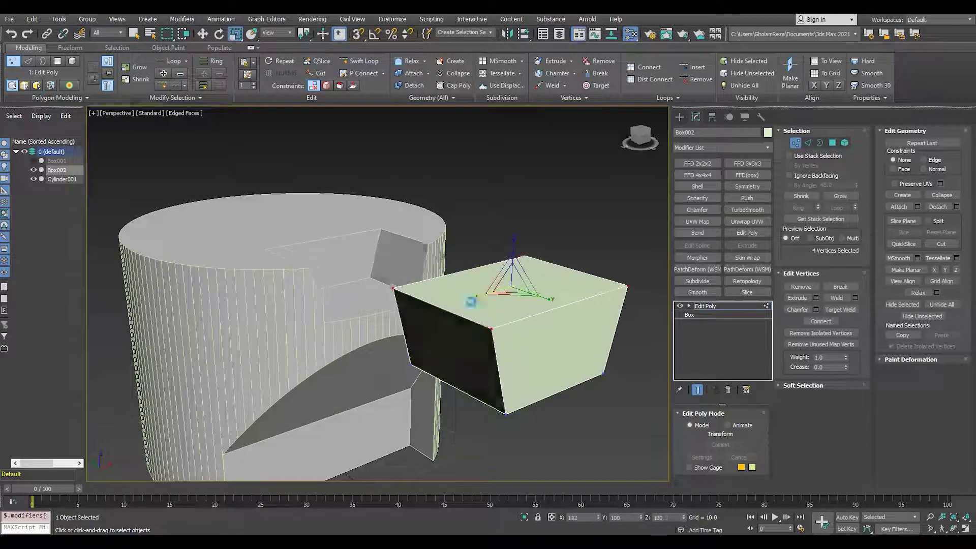
Move the four vertices at the second box's cylinder-facing end along Y to adjust the notch depth
{"action": "middle_click_drag", "start_coordinate": [465, 304], "coordinate": [422, 300], "text": "alt"}
{"action": "left_click_drag", "start_coordinate": [407, 228], "coordinate": [491, 427]}
{"action": "middle_click_drag", "start_coordinate": [406, 315], "coordinate": [450, 318], "text": "alt"}
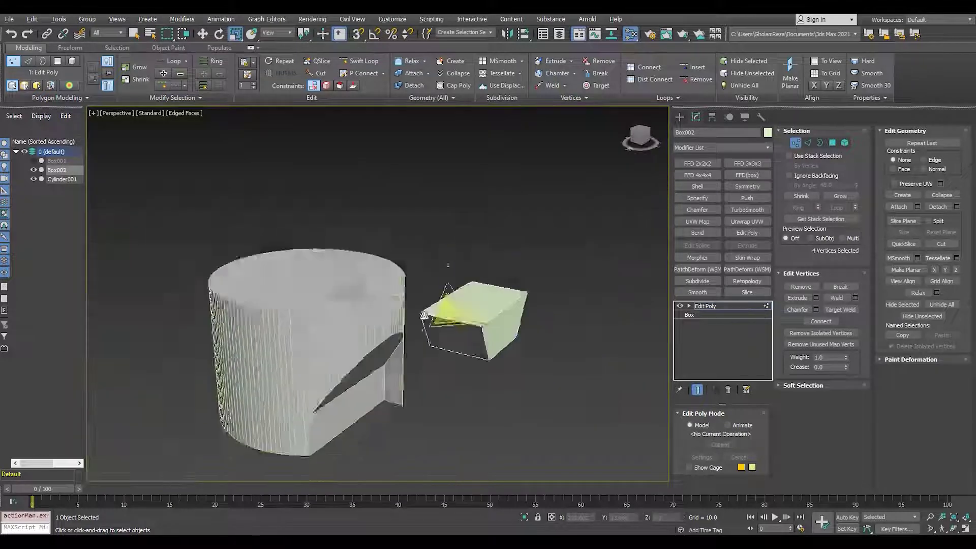
{"action": "scroll", "coordinate": [440, 312], "scroll_direction": "up", "scroll_amount": 4}
{"action": "key", "text": "w"}
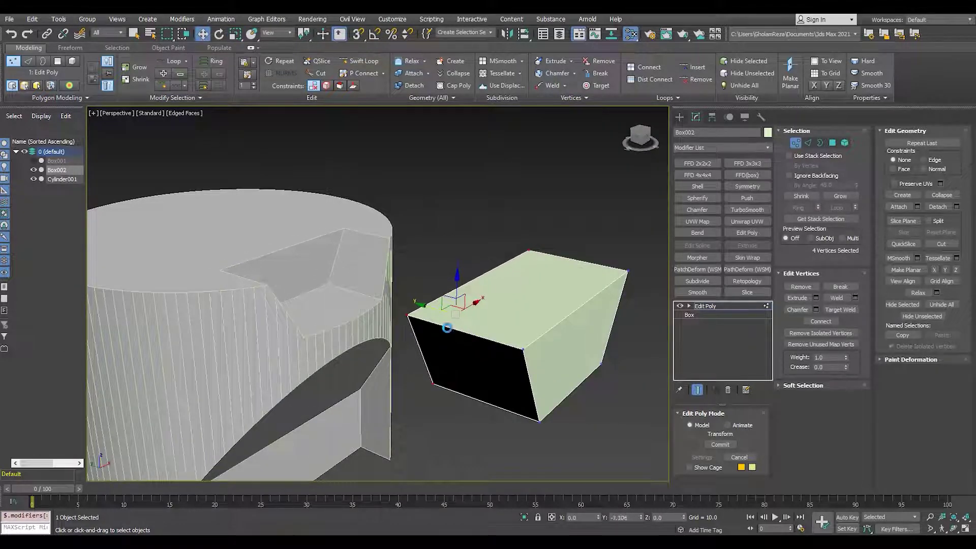
{"action": "scroll", "coordinate": [432, 326], "scroll_direction": "down", "scroll_amount": 6}
{"action": "key", "text": "1"}
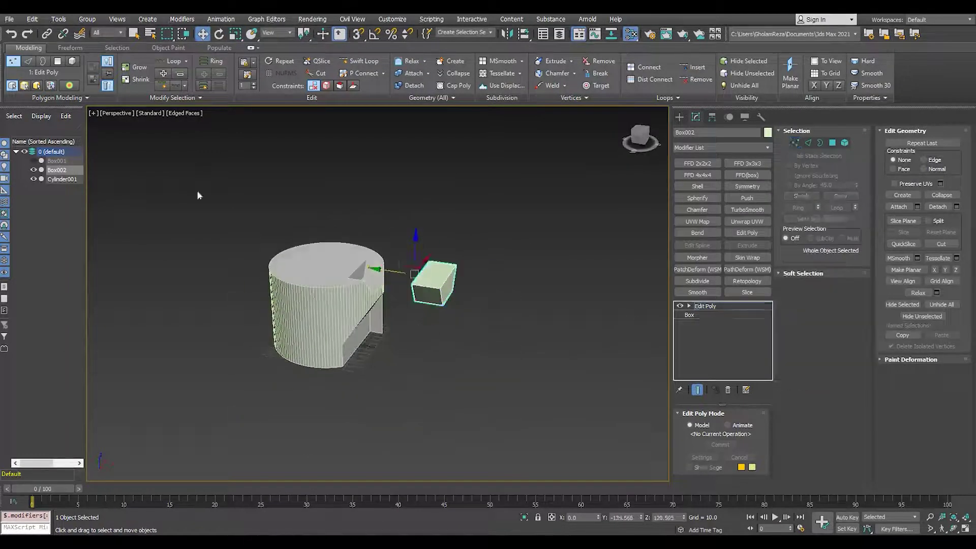
Create a cylinder of radius about 17 on the notch floor in the Top view with AutoGrid, and reposition it along Y
{"action": "key", "text": "alt+w"}
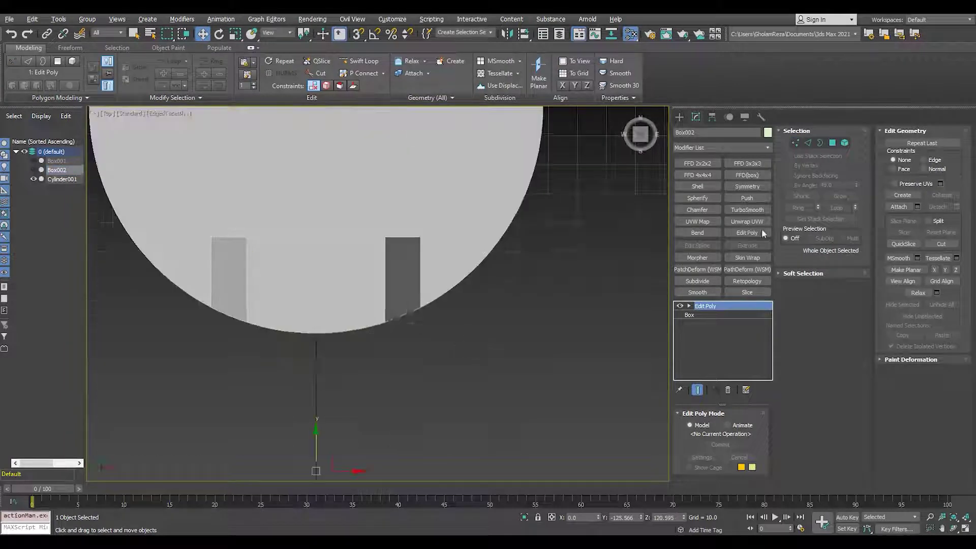
{"action": "key", "text": "ctrl+shift+c"}
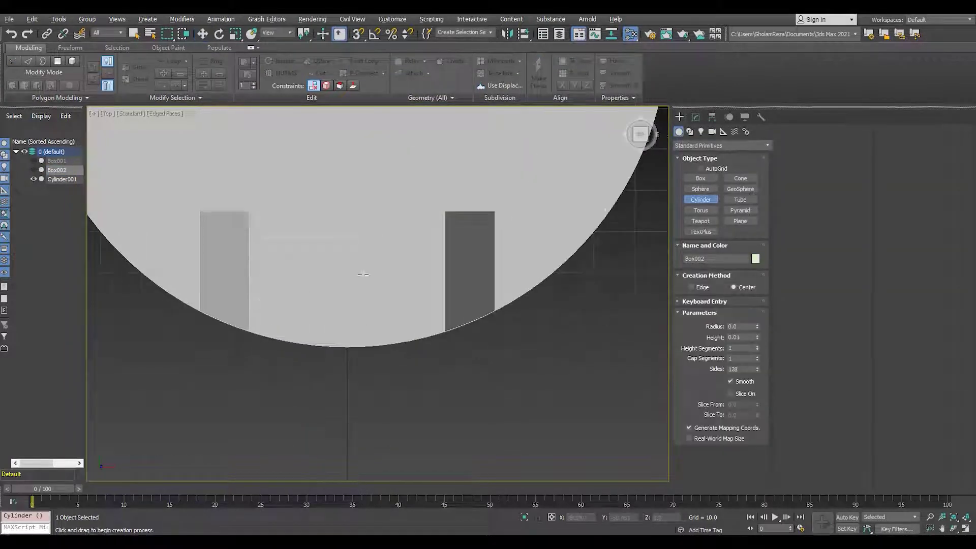
{"action": "left_click", "coordinate": [706, 169]}
{"action": "left_click_drag", "start_coordinate": [345, 265], "coordinate": [388, 307]}
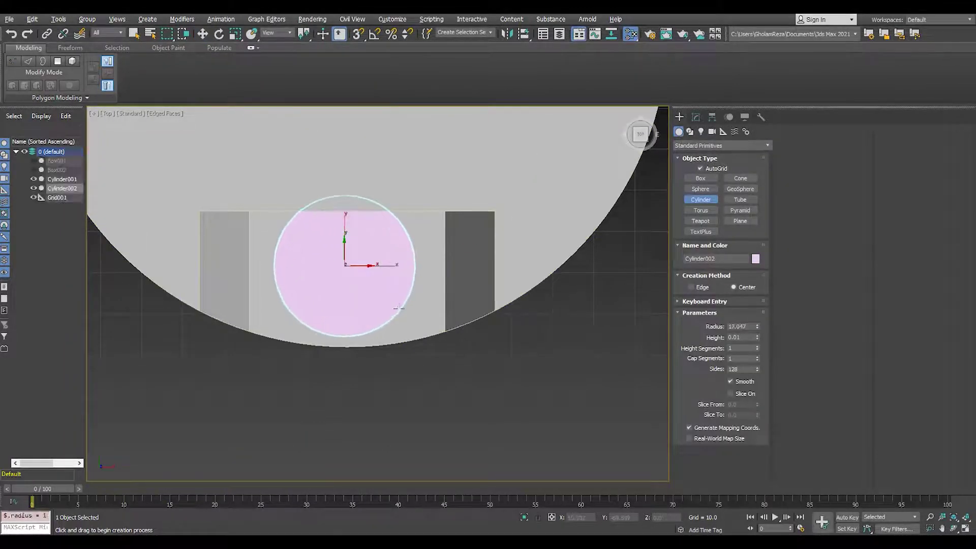
{"action": "key", "text": "w"}
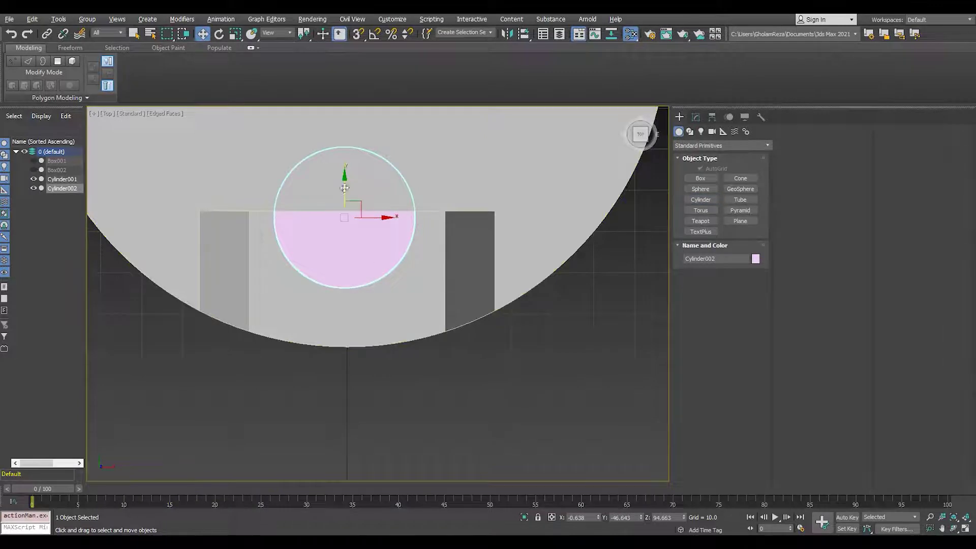
{"action": "key", "text": "p"}
{"action": "scroll", "coordinate": [415, 340], "scroll_direction": "up", "scroll_amount": 5}
Set the small cylinder's sides to 64 and extend it down into the lower cutout with a height of about 73
{"action": "left_click", "coordinate": [696, 116]}
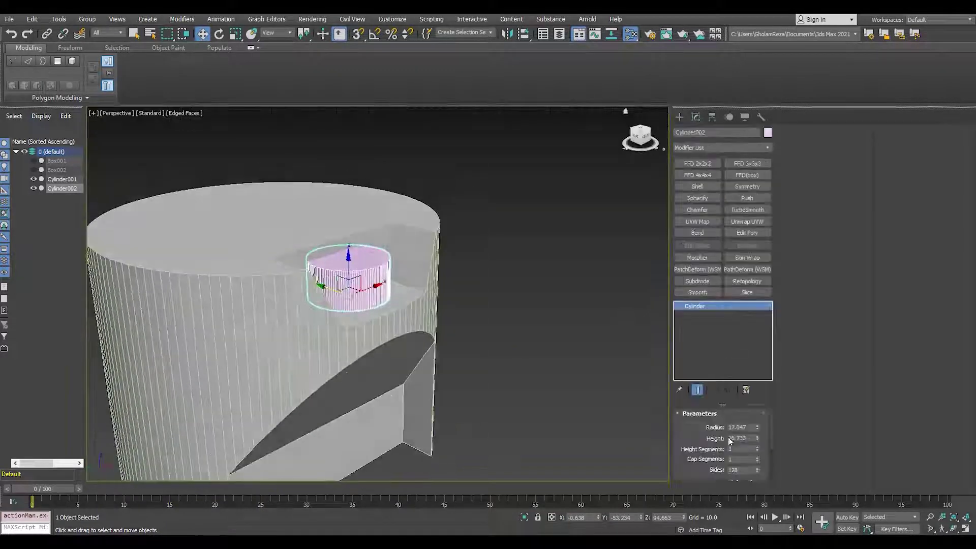
{"action": "type", "text": "64"}
{"action": "key", "text": "Return"}
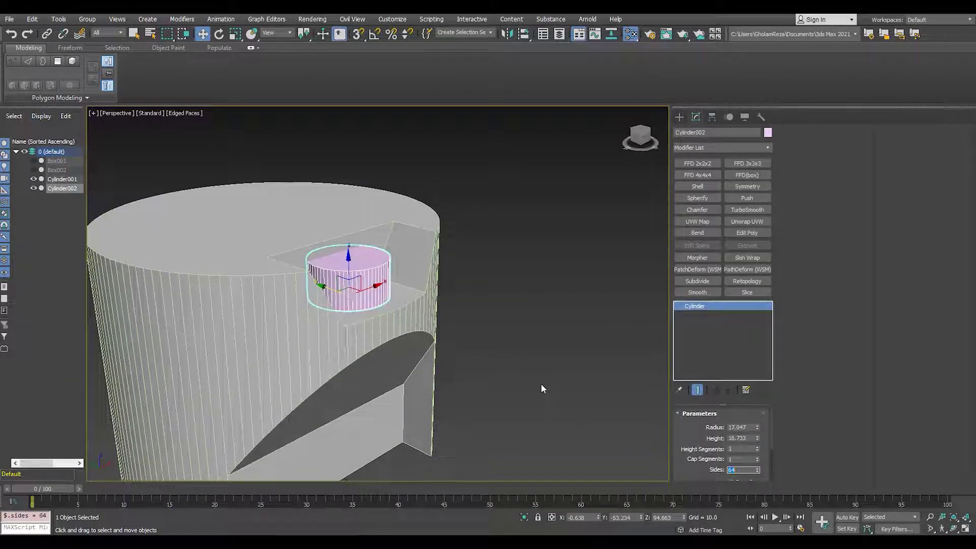
{"action": "middle_click_drag", "start_coordinate": [541, 384], "coordinate": [344, 287], "text": "alt"}
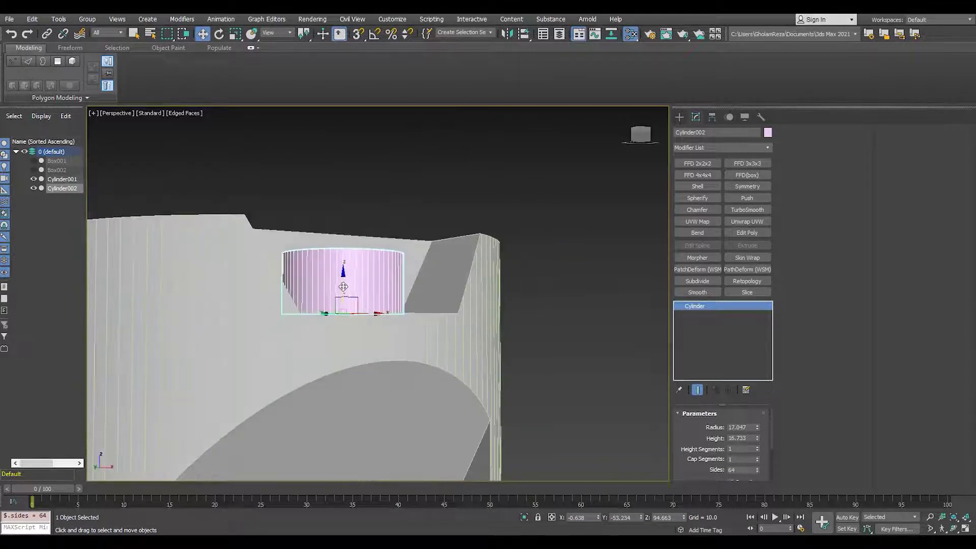
{"action": "middle_click_drag", "start_coordinate": [376, 426], "coordinate": [307, 332], "text": "alt"}
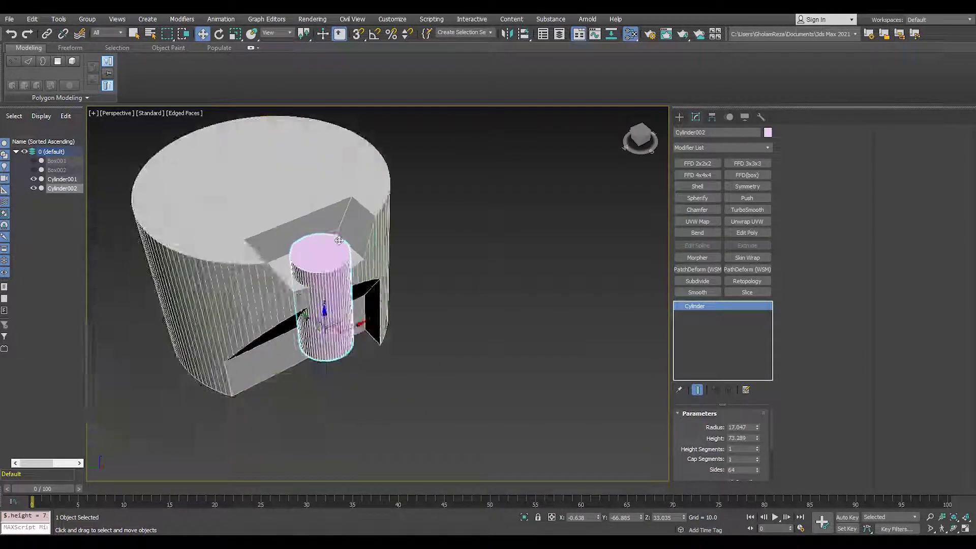
Unhide the first cutting box and move its cylinder-facing polygon along Y to fine-tune the lower cutout
{"action": "scroll", "coordinate": [305, 356], "scroll_direction": "up", "scroll_amount": 5}
{"action": "middle_click_drag", "start_coordinate": [305, 386], "coordinate": [434, 331], "text": "alt"}
{"action": "left_click", "coordinate": [564, 358]}
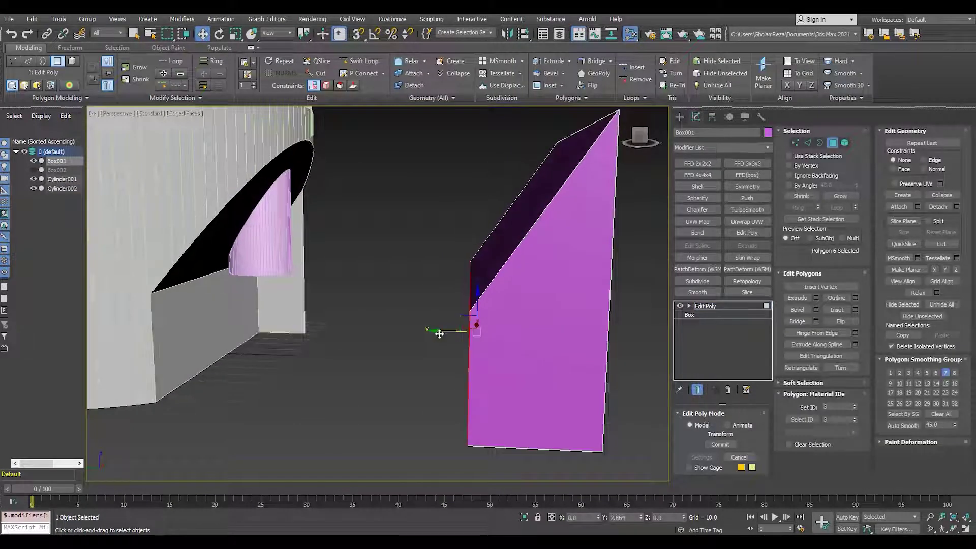
{"action": "left_click_drag", "start_coordinate": [439, 334], "coordinate": [437, 334]}
{"action": "middle_click_drag", "start_coordinate": [315, 340], "coordinate": [328, 442], "text": "alt"}
Move the second cutting box's cylinder-facing polygon along Y to adjust the top notch around the small cylinder
{"action": "key", "text": "4"}
{"action": "left_click", "coordinate": [351, 258]}
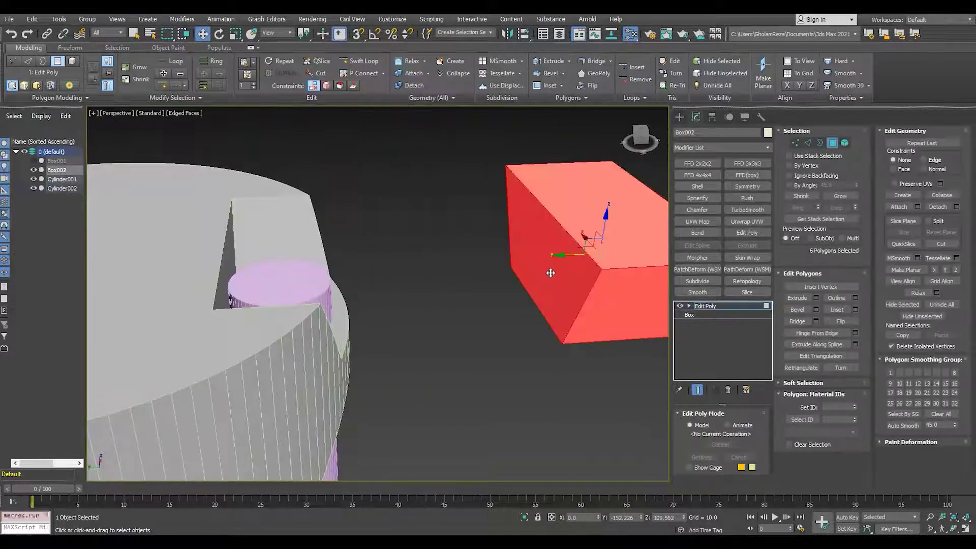
{"action": "left_click", "coordinate": [550, 273]}
{"action": "middle_click_drag", "start_coordinate": [551, 273], "coordinate": [471, 281], "text": "alt"}
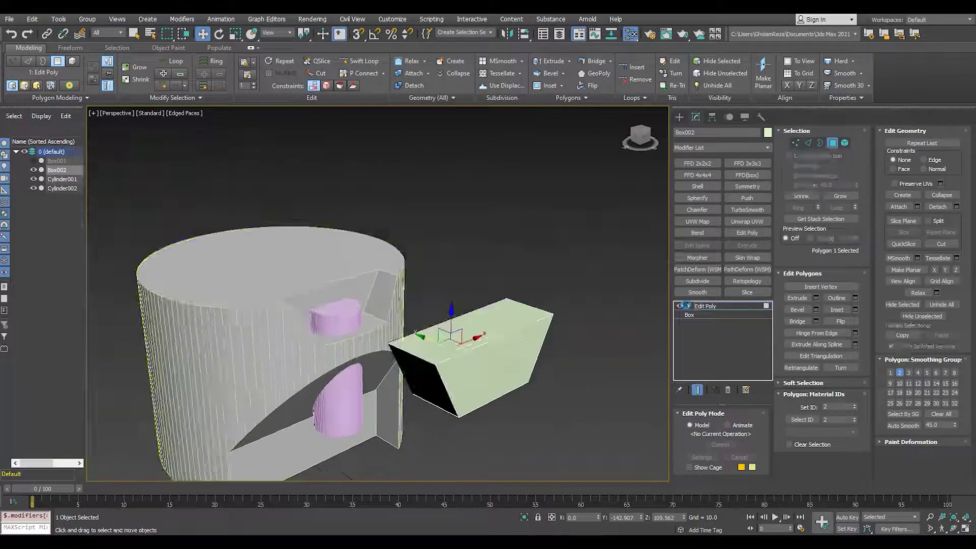
Add an Edit Poly modifier to the small notch cylinder and adjust its vertices
{"action": "left_click", "coordinate": [62, 188]}
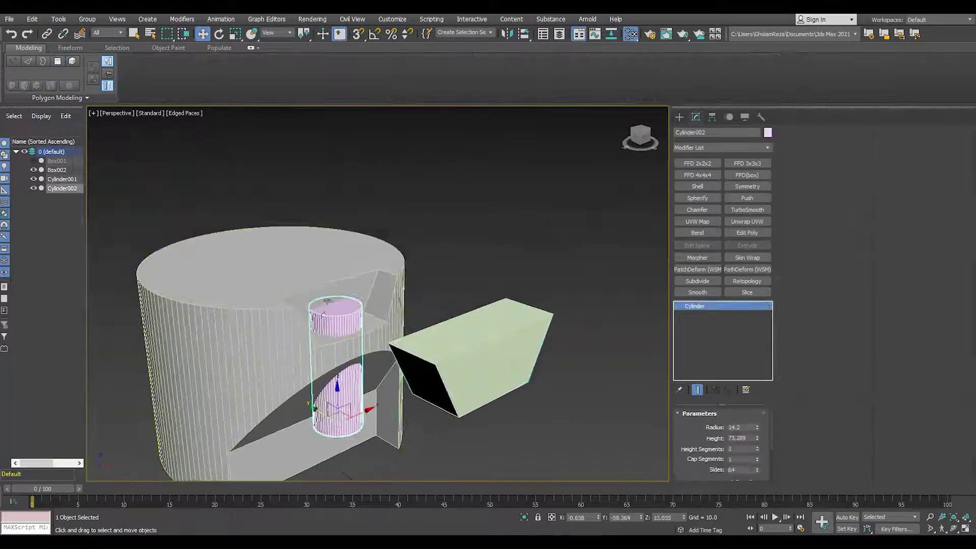
{"action": "scroll", "coordinate": [338, 315], "scroll_direction": "up", "scroll_amount": 3}
{"action": "left_click", "coordinate": [747, 232]}
{"action": "key", "text": "alt+w"}
{"action": "key", "text": "1"}
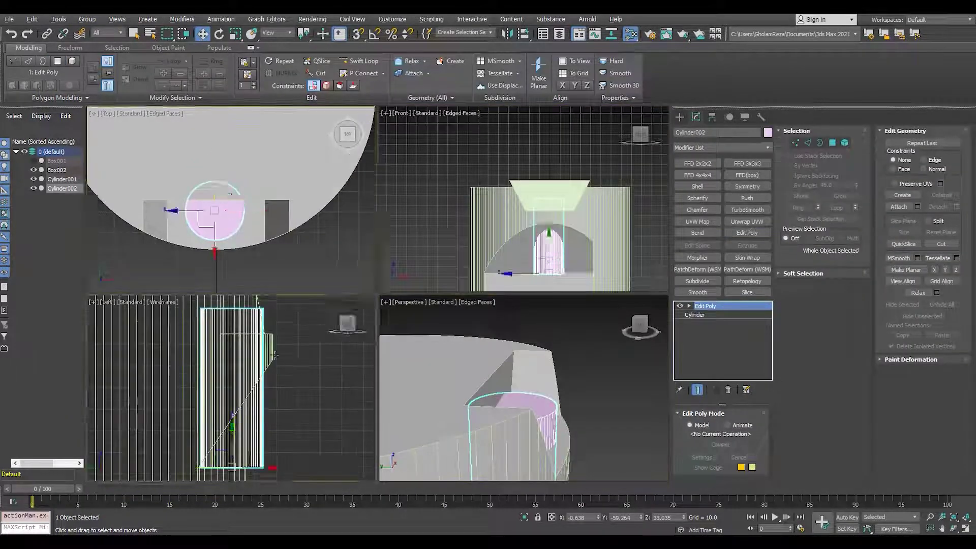
{"action": "key", "text": "alt+w"}
Subtract the small cylinder from the main body with ProBoolean as an instance, and move the operand out in front along Y
{"action": "left_click", "coordinate": [347, 217]}
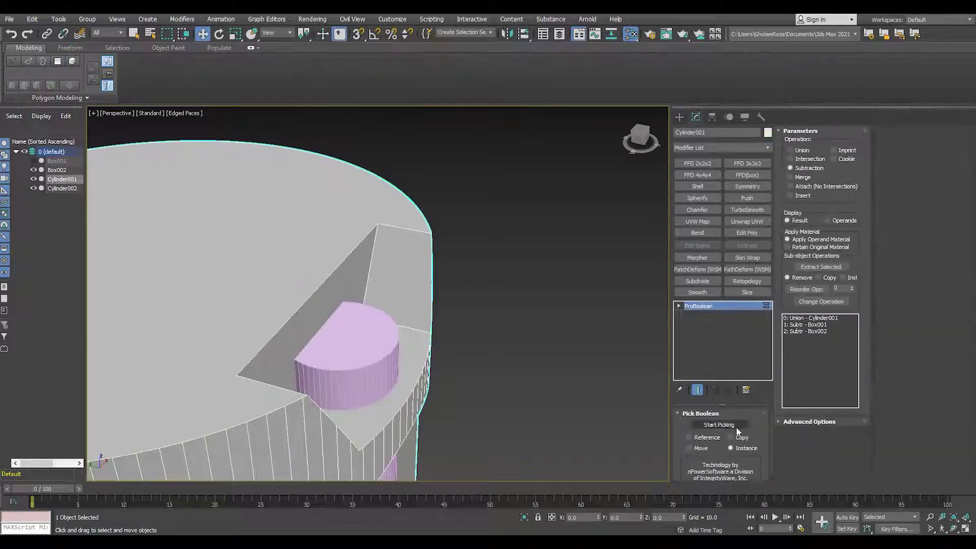
{"action": "left_click", "coordinate": [719, 425]}
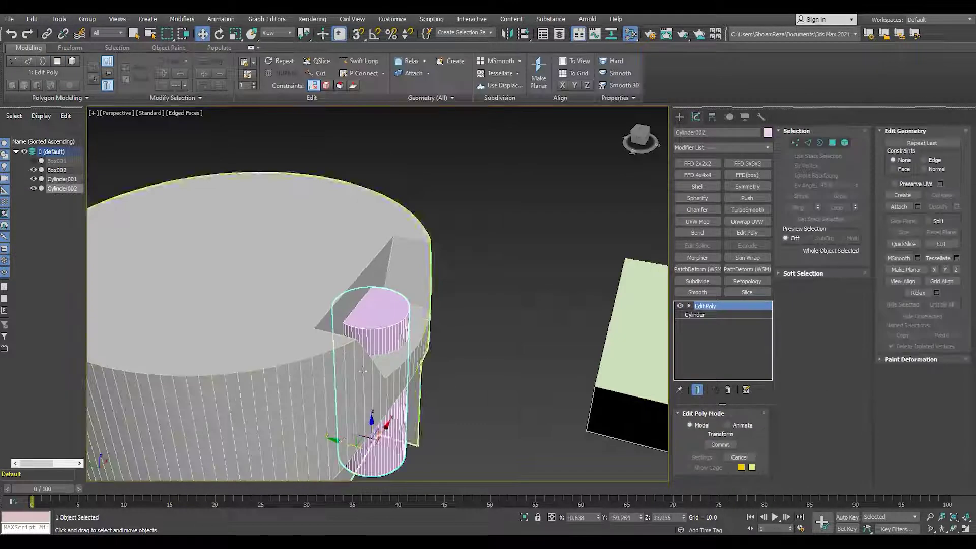
{"action": "left_click_drag", "start_coordinate": [333, 447], "coordinate": [473, 478]}
{"action": "middle_click_drag", "start_coordinate": [474, 478], "coordinate": [462, 394], "text": "alt"}
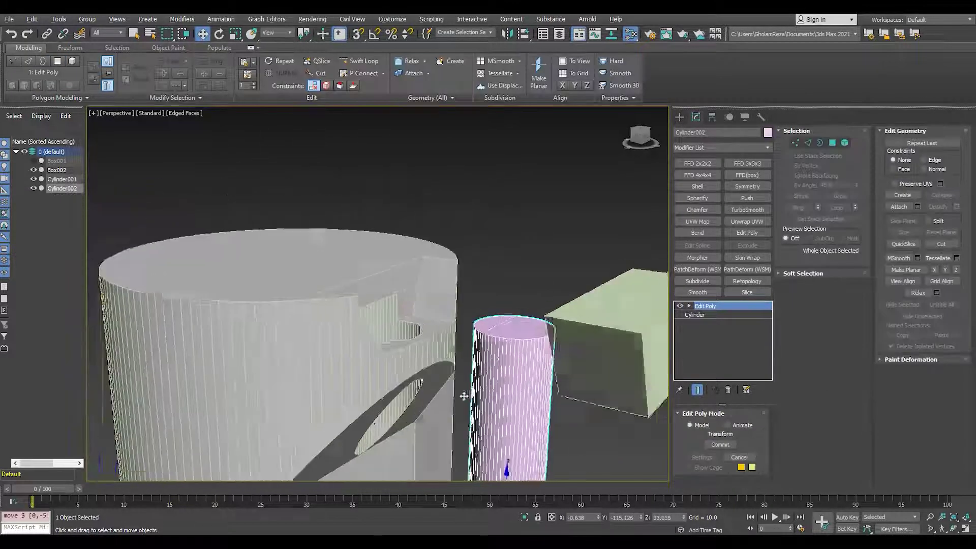
Raise half of the small cylinder's top cap and rebuild the raised half's flat upright face from its open edge
{"action": "scroll", "coordinate": [503, 334], "scroll_direction": "up", "scroll_amount": 5}
{"action": "key", "text": "4"}
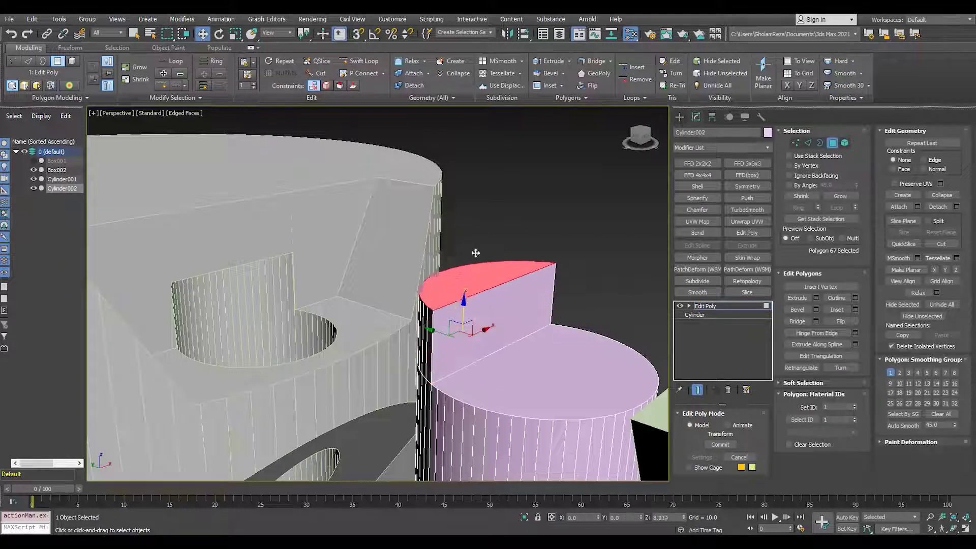
{"action": "left_click", "coordinate": [474, 315]}
{"action": "middle_click_drag", "start_coordinate": [474, 314], "coordinate": [540, 315], "text": "alt"}
{"action": "key", "text": "1"}
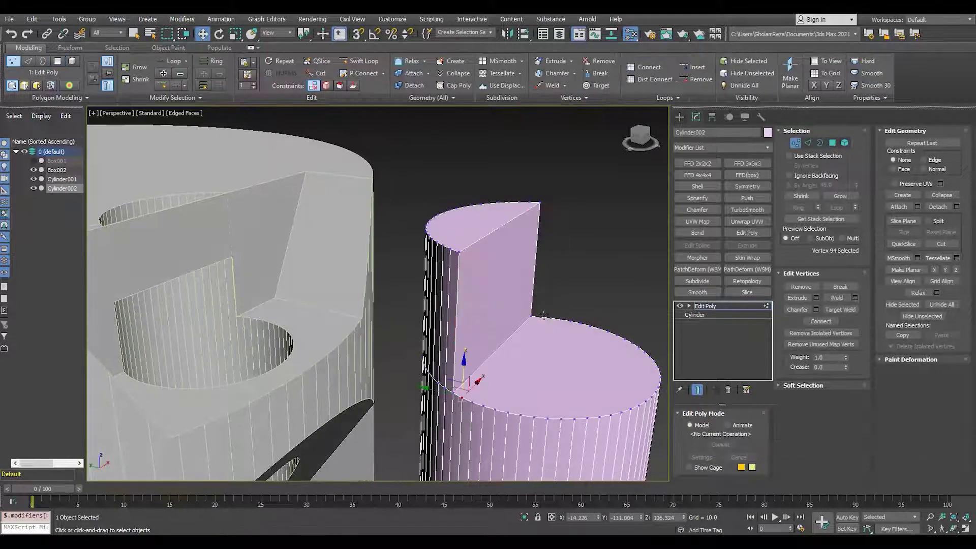
{"action": "key", "text": "2"}
{"action": "left_click", "coordinate": [496, 352]}
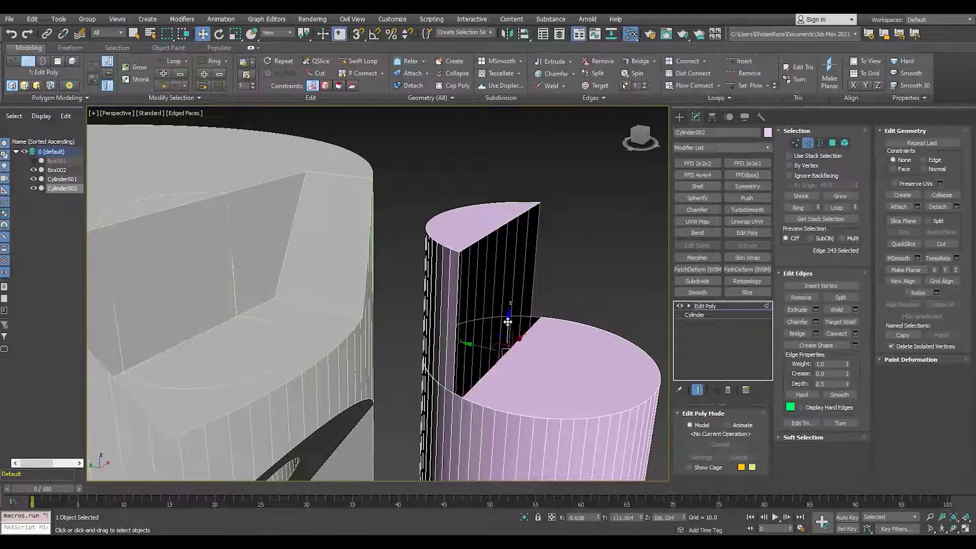
Cap the open borders on both sides of the small cylinder's raised half
{"action": "key", "text": "3"}
{"action": "left_click", "coordinate": [463, 325]}
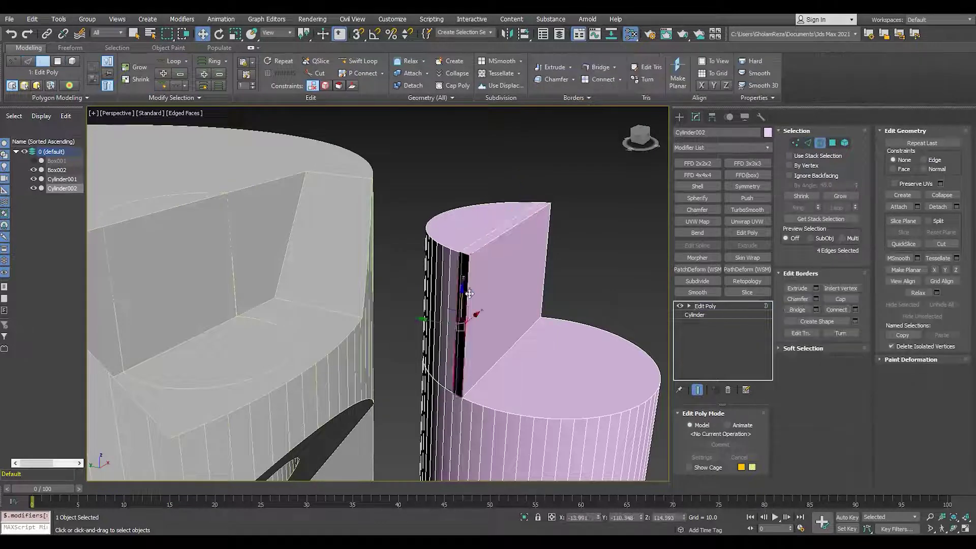
{"action": "key", "text": "alt+p"}
{"action": "middle_click_drag", "start_coordinate": [464, 325], "coordinate": [359, 279], "text": "alt"}
{"action": "scroll", "coordinate": [359, 279], "scroll_direction": "down", "scroll_amount": 4}
{"action": "left_click", "coordinate": [400, 231]}
{"action": "key", "text": "alt+p"}
{"action": "mouse_move", "coordinate": [401, 231]}
{"action": "middle_mouse_down", "text": "alt"}
{"action": "mouse_move", "coordinate": [505, 264]}
{"action": "mouse_move", "coordinate": [260, 279]}
{"action": "mouse_move", "coordinate": [252, 269]}
{"action": "mouse_move", "coordinate": [426, 294]}
{"action": "middle_mouse_up", "text": "alt"}
Select the two top polygons of the small cylinder's raised half and lower them along Z
{"action": "key", "text": "F4"}
{"action": "scroll", "coordinate": [427, 274], "scroll_direction": "up", "scroll_amount": 3}
{"action": "key", "text": "F4"}
{"action": "key", "text": "4"}
{"action": "left_click", "coordinate": [416, 238]}
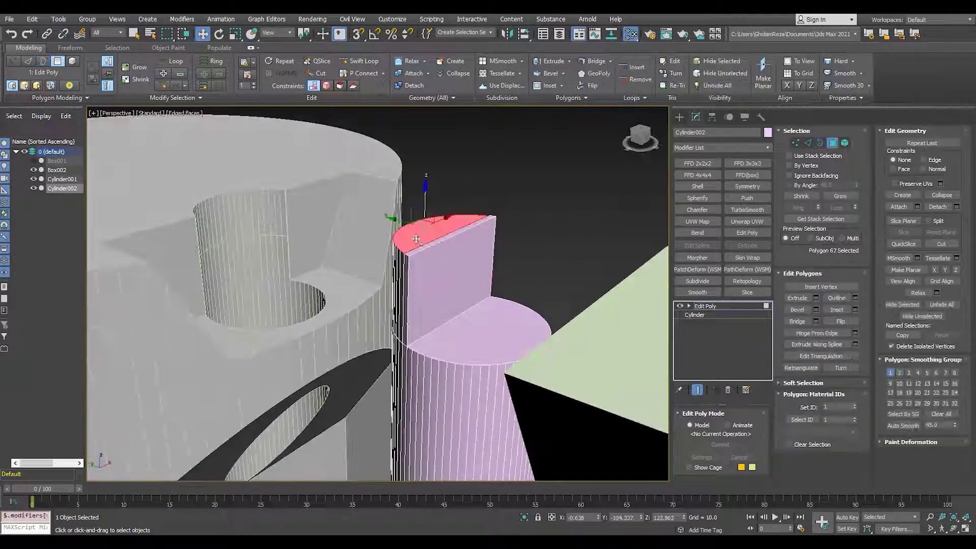
{"action": "scroll", "coordinate": [427, 228], "scroll_direction": "up", "scroll_amount": 2}
{"action": "left_click_drag", "start_coordinate": [430, 205], "coordinate": [431, 207]}
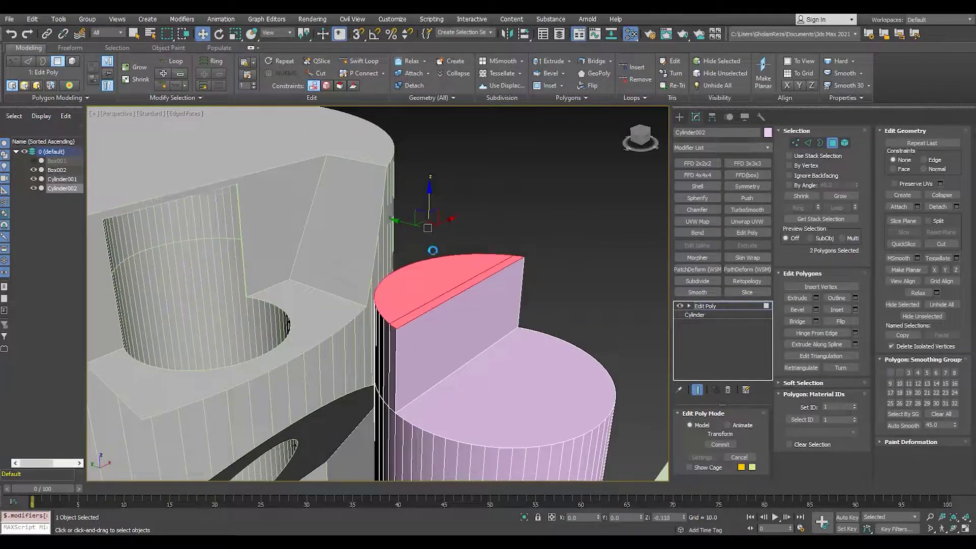
{"action": "left_click_drag", "start_coordinate": [441, 259], "coordinate": [440, 263]}
Finish the polygon editing and hide the small cylinder and the second cutting box
{"action": "scroll", "coordinate": [268, 253], "scroll_direction": "down", "scroll_amount": 5}
{"action": "key", "text": "F4"}
{"action": "mouse_move", "coordinate": [268, 253]}
{"action": "middle_mouse_down", "text": "alt"}
{"action": "mouse_move", "coordinate": [282, 196]}
{"action": "mouse_move", "coordinate": [237, 269]}
{"action": "mouse_move", "coordinate": [377, 263]}
{"action": "middle_mouse_up", "text": "alt"}
{"action": "scroll", "coordinate": [377, 263], "scroll_direction": "up", "scroll_amount": 5}
{"action": "key", "text": "F4"}
{"action": "scroll", "coordinate": [429, 305], "scroll_direction": "down", "scroll_amount": 4}
{"action": "middle_click_drag", "start_coordinate": [429, 305], "coordinate": [360, 340], "text": "alt"}
{"action": "left_click", "coordinate": [318, 216]}
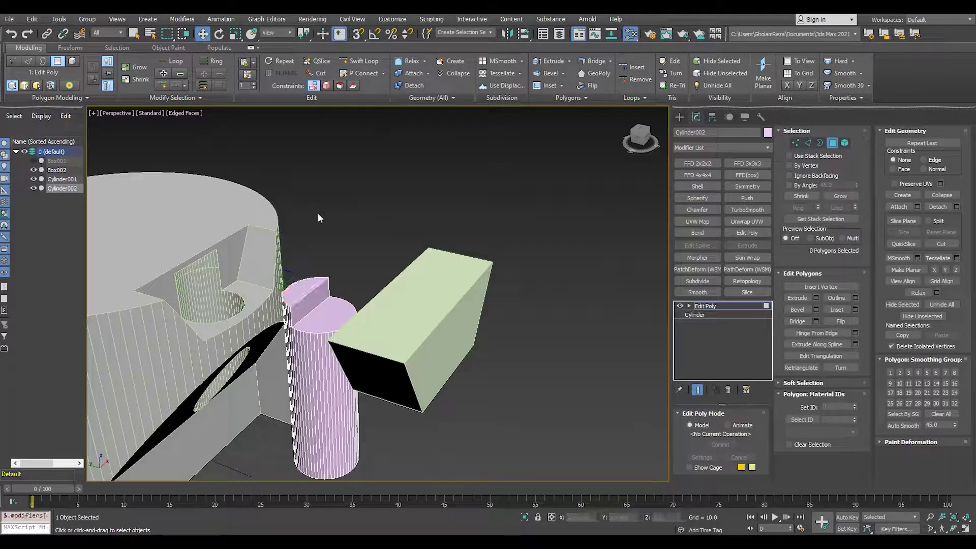
{"action": "key", "text": "F4"}
{"action": "key", "text": "6"}
{"action": "left_click", "coordinate": [34, 188]}
{"action": "left_click", "coordinate": [34, 170]}
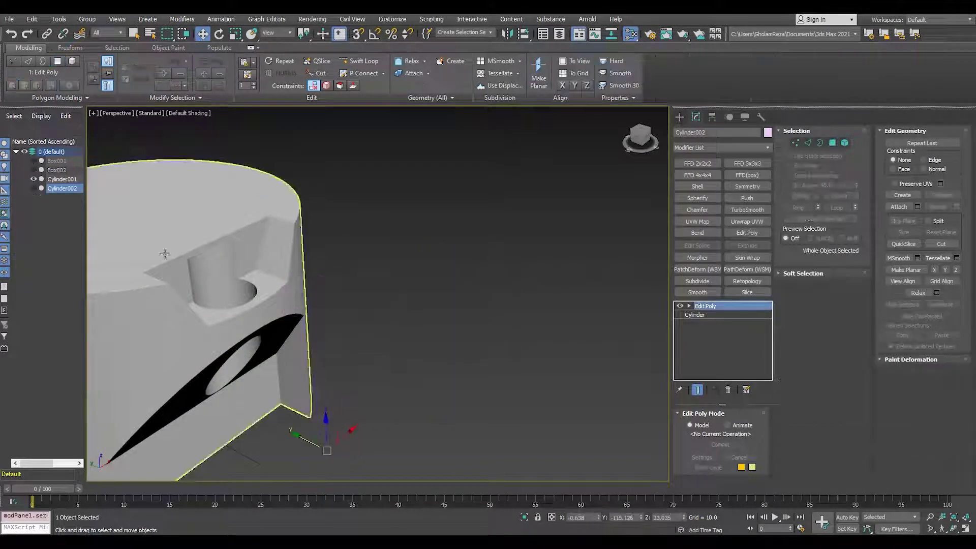
Create a 64-sided cylinder of radius about 9.7 in the Top view beside the notch, and move it along Y onto the body's edge
{"action": "scroll", "coordinate": [258, 249], "scroll_direction": "down", "scroll_amount": 5}
{"action": "left_click", "coordinate": [258, 249]}
{"action": "scroll", "coordinate": [258, 249], "scroll_direction": "up", "scroll_amount": 3}
{"action": "key", "text": "alt+w"}
{"action": "key", "text": "alt+w"}
{"action": "key", "text": "F3"}
{"action": "scroll", "coordinate": [344, 231], "scroll_direction": "down", "scroll_amount": 4}
{"action": "middle_click_drag", "start_coordinate": [344, 231], "coordinate": [452, 215]}
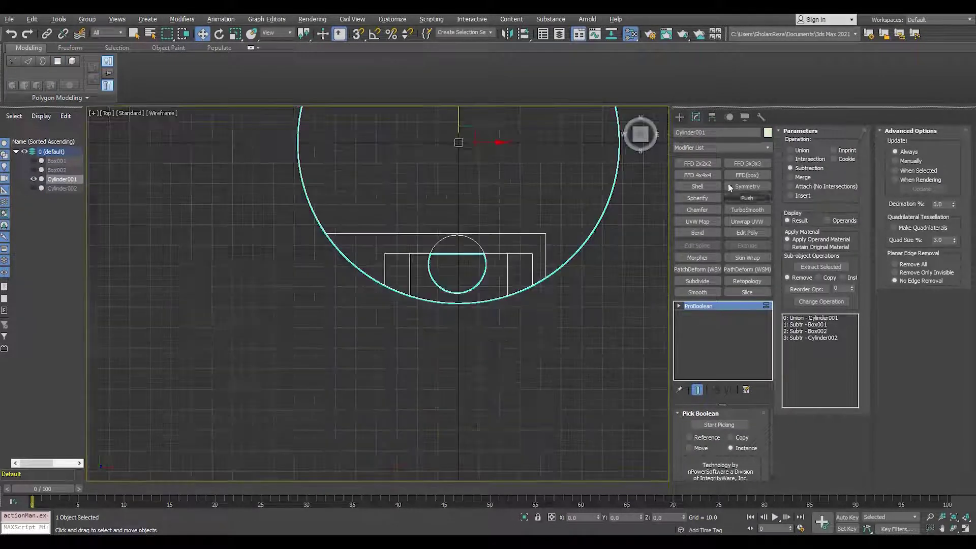
{"action": "left_click", "coordinate": [680, 119]}
{"action": "left_click", "coordinate": [702, 199]}
{"action": "scroll", "coordinate": [387, 292], "scroll_direction": "up", "scroll_amount": 3}
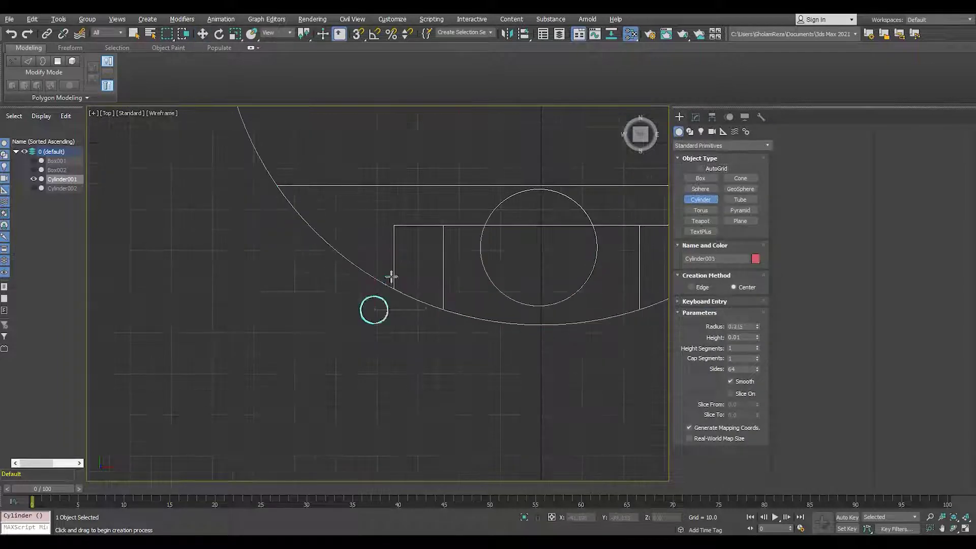
{"action": "key", "text": "w"}
{"action": "key", "text": "alt+w"}
{"action": "key", "text": "alt+w"}
{"action": "left_click_drag", "start_coordinate": [375, 286], "coordinate": [377, 268]}
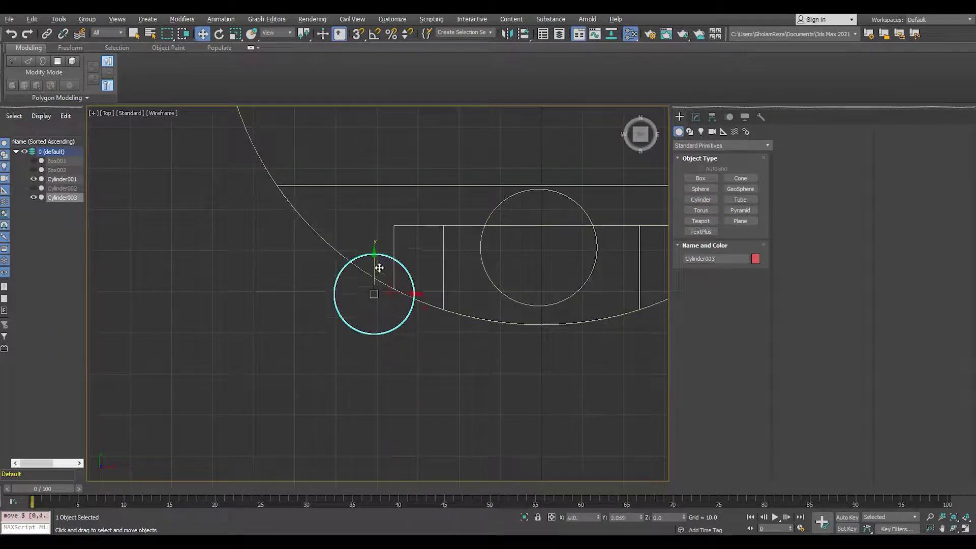
Raise the new cylinder along Z to about 57 over the lower cutout's slope and set its height to about 37
{"action": "key", "text": "alt+w"}
{"action": "key", "text": "alt+w"}
{"action": "middle_click_drag", "start_coordinate": [347, 354], "coordinate": [389, 359], "text": "alt"}
{"action": "left_click_drag", "start_coordinate": [278, 349], "coordinate": [263, 249]}
{"action": "scroll", "coordinate": [261, 250], "scroll_direction": "up", "scroll_amount": 4}
{"action": "middle_click_drag", "start_coordinate": [261, 251], "coordinate": [304, 303], "text": "alt"}
{"action": "left_click", "coordinate": [693, 119]}
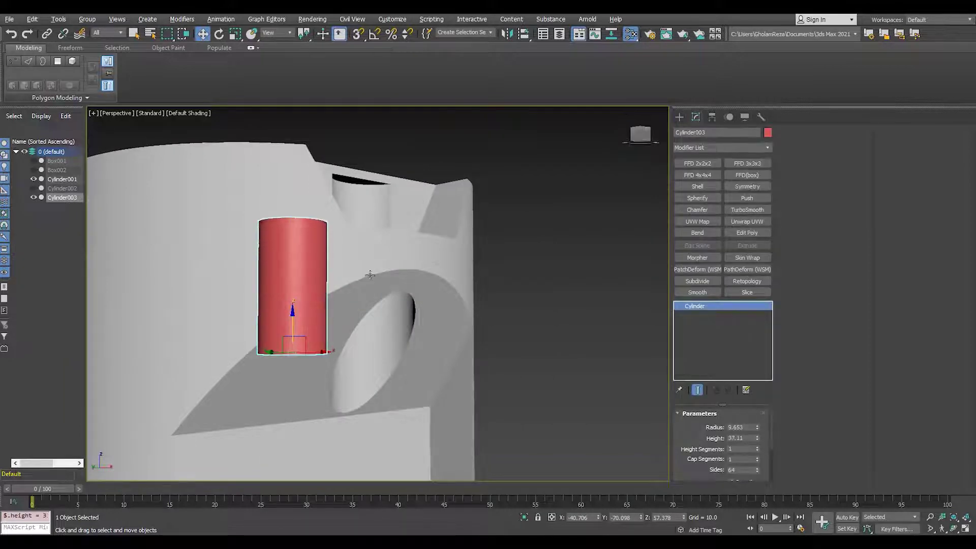
{"action": "middle_click_drag", "start_coordinate": [370, 276], "coordinate": [378, 351], "text": "alt"}
{"action": "key", "text": "F4"}
{"action": "scroll", "coordinate": [378, 351], "scroll_direction": "up", "scroll_amount": 3}
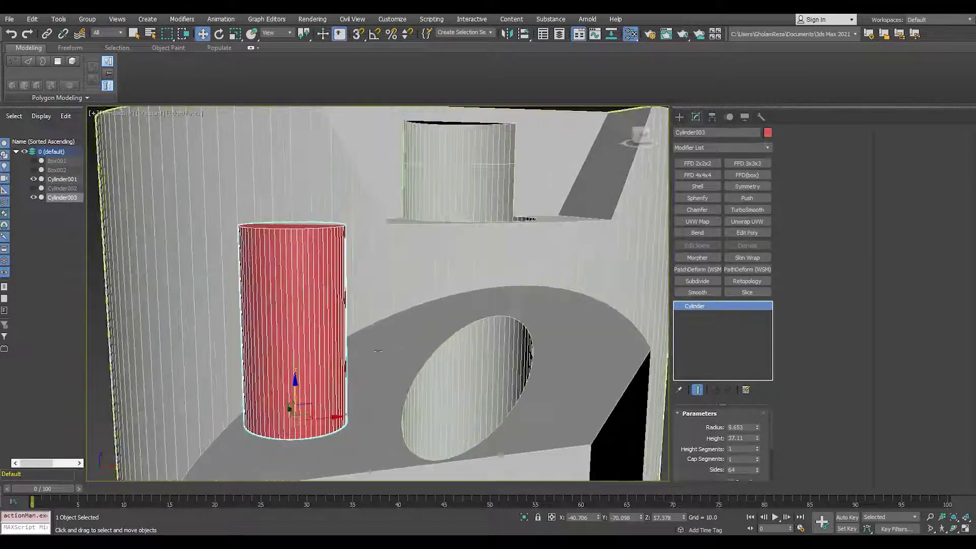
Reduce the side cylinder's height to about 34.9 and lower it to Z of about 56
{"action": "left_click", "coordinate": [756, 430]}
{"action": "key", "text": "ctrl+z"}
{"action": "left_click_drag", "start_coordinate": [757, 439], "coordinate": [758, 443]}
{"action": "middle_click_drag", "start_coordinate": [501, 379], "coordinate": [286, 389], "text": "alt"}
{"action": "scroll", "coordinate": [286, 388], "scroll_direction": "up", "scroll_amount": 3}
{"action": "scroll", "coordinate": [286, 389], "scroll_direction": "down", "scroll_amount": 3}
{"action": "left_click_drag", "start_coordinate": [316, 375], "coordinate": [315, 385]}
Subtract the side cylinder from the main body with ProBoolean as an instance, and move the operand out in front along Y
{"action": "middle_click_drag", "start_coordinate": [312, 356], "coordinate": [407, 300], "text": "alt"}
{"action": "scroll", "coordinate": [293, 397], "scroll_direction": "down", "scroll_amount": 3}
{"action": "scroll", "coordinate": [408, 301], "scroll_direction": "down", "scroll_amount": 2}
{"action": "left_click", "coordinate": [408, 300]}
{"action": "left_click", "coordinate": [720, 425]}
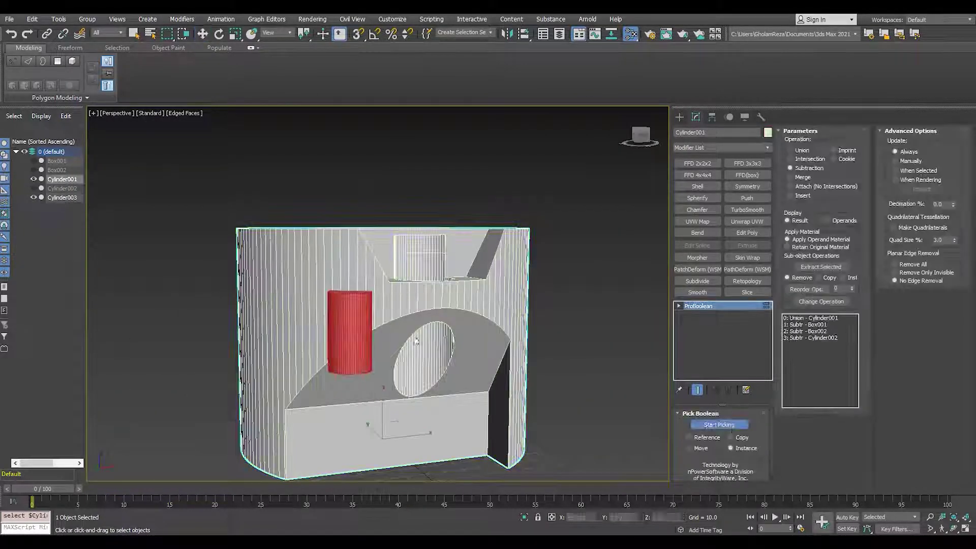
{"action": "left_click", "coordinate": [352, 331]}
{"action": "right_click", "coordinate": [351, 331]}
{"action": "middle_click_drag", "start_coordinate": [352, 330], "coordinate": [460, 391], "text": "alt"}
{"action": "left_click", "coordinate": [465, 383]}
{"action": "left_click_drag", "start_coordinate": [438, 403], "coordinate": [557, 437]}
{"action": "mouse_move", "coordinate": [556, 438]}
{"action": "middle_mouse_down", "text": "alt"}
{"action": "mouse_move", "coordinate": [458, 364]}
{"action": "mouse_move", "coordinate": [508, 351]}
{"action": "middle_mouse_up", "text": "alt"}
Set the side cylinder operand's radius to about 7.8 and its height to about 36.6
{"action": "key", "text": "F4"}
{"action": "scroll", "coordinate": [548, 338], "scroll_direction": "up", "scroll_amount": 3}
{"action": "key", "text": "F4"}
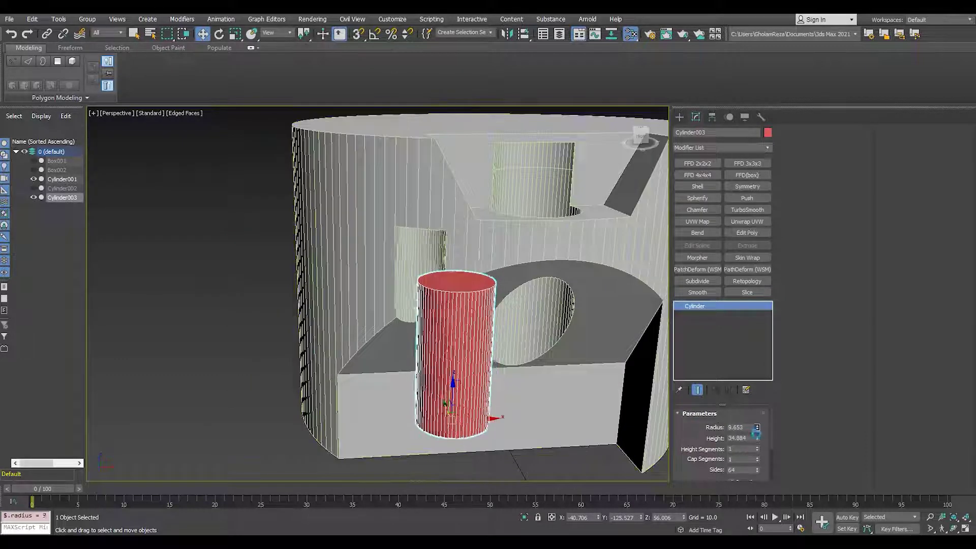
{"action": "key", "text": "F4"}
{"action": "middle_click_drag", "start_coordinate": [387, 333], "coordinate": [482, 331], "text": "alt"}
{"action": "scroll", "coordinate": [451, 325], "scroll_direction": "down", "scroll_amount": 4}
{"action": "scroll", "coordinate": [483, 328], "scroll_direction": "up", "scroll_amount": 3}
{"action": "key", "text": "F4"}
Hide the side cylinder and create a cylinder of radius about 11.3 in the Front view near the body's upper edge
{"action": "key", "text": "f"}
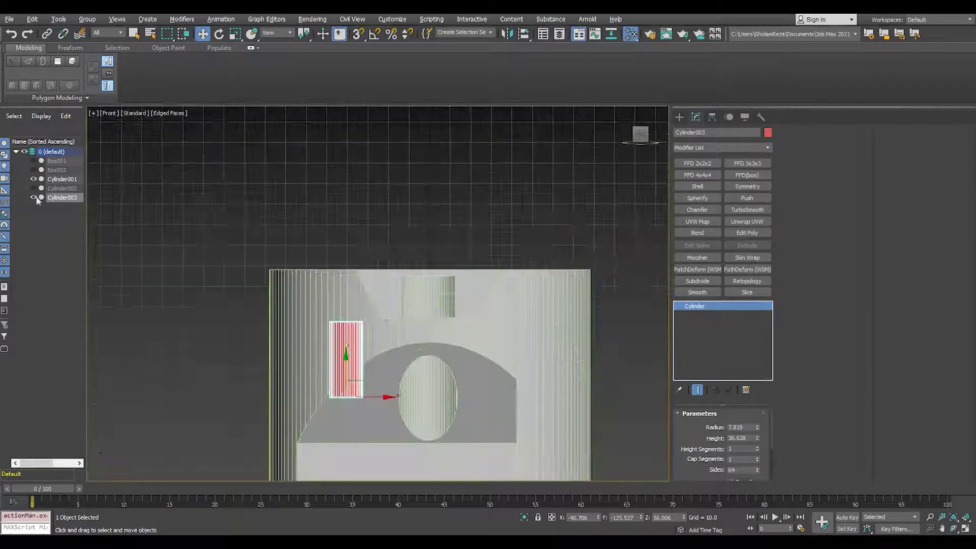
{"action": "left_click", "coordinate": [34, 197]}
{"action": "left_click", "coordinate": [680, 117]}
{"action": "left_click", "coordinate": [701, 199]}
{"action": "scroll", "coordinate": [302, 296], "scroll_direction": "up", "scroll_amount": 2}
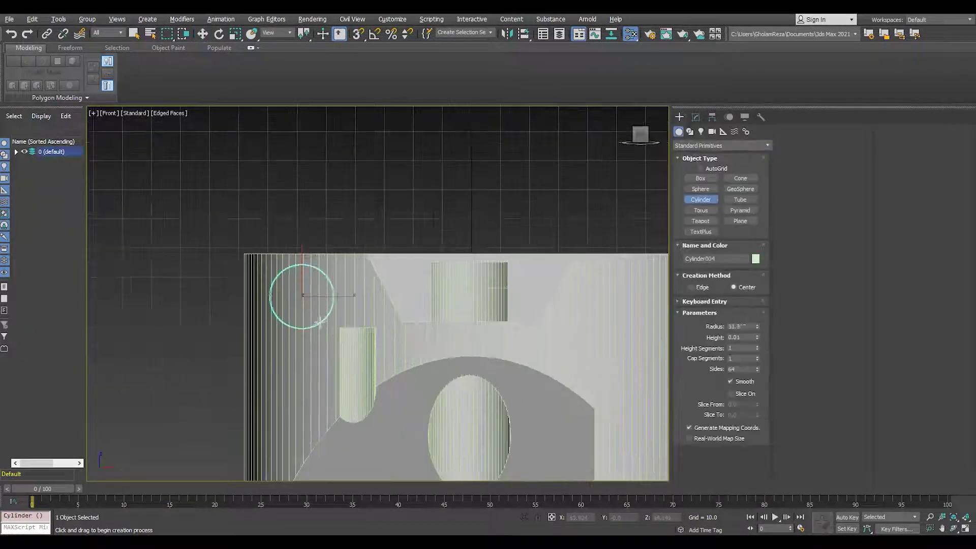
{"action": "left_click_drag", "start_coordinate": [319, 322], "coordinate": [322, 324]}
{"action": "left_click", "coordinate": [323, 229]}
Set the horizontal cylinder's height to about 46.4 and position it so that it crosses the body's wall
{"action": "key", "text": "w"}
{"action": "key", "text": "p"}
{"action": "left_click_drag", "start_coordinate": [255, 248], "coordinate": [256, 248]}
{"action": "mouse_move", "coordinate": [256, 248]}
{"action": "middle_mouse_down", "text": "alt"}
{"action": "mouse_move", "coordinate": [234, 258]}
{"action": "mouse_move", "coordinate": [253, 259]}
{"action": "middle_mouse_up", "text": "alt"}
{"action": "left_click", "coordinate": [696, 118]}
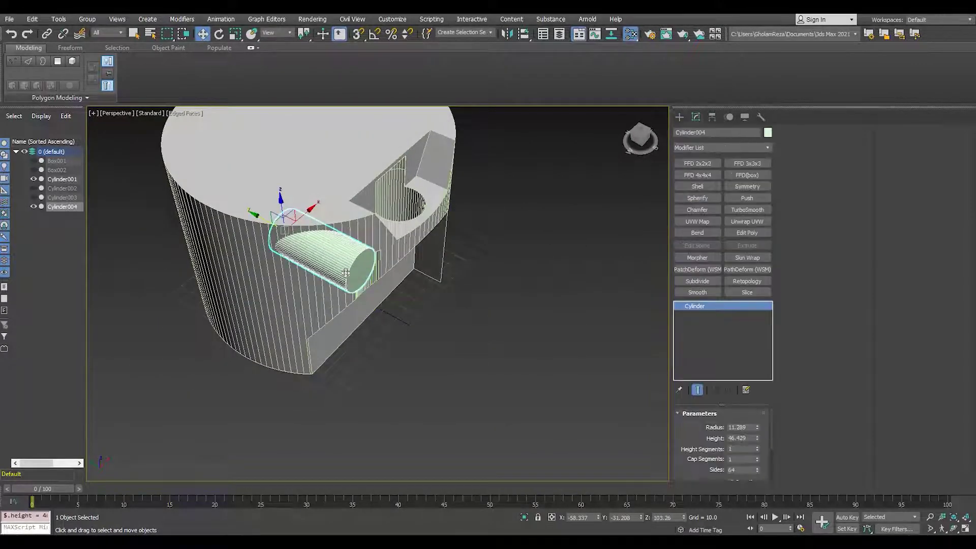
{"action": "scroll", "coordinate": [346, 273], "scroll_direction": "up", "scroll_amount": 5}
{"action": "middle_click_drag", "start_coordinate": [346, 273], "coordinate": [377, 196], "text": "alt"}
{"action": "scroll", "coordinate": [120, 246], "scroll_direction": "up", "scroll_amount": 3}
{"action": "left_click_drag", "start_coordinate": [182, 223], "coordinate": [157, 224]}
Subtract the horizontal cylinder from the main body with ProBoolean as an instance, and move the operand out along Y
{"action": "scroll", "coordinate": [157, 224], "scroll_direction": "down", "scroll_amount": 4}
{"action": "middle_click_drag", "start_coordinate": [295, 226], "coordinate": [441, 273], "text": "alt"}
{"action": "scroll", "coordinate": [377, 294], "scroll_direction": "up", "scroll_amount": 4}
{"action": "scroll", "coordinate": [329, 285], "scroll_direction": "down", "scroll_amount": 4}
{"action": "left_click", "coordinate": [483, 288]}
{"action": "left_click", "coordinate": [403, 259]}
{"action": "key", "text": "w"}
{"action": "left_click", "coordinate": [403, 258]}
{"action": "left_click_drag", "start_coordinate": [305, 224], "coordinate": [564, 301]}
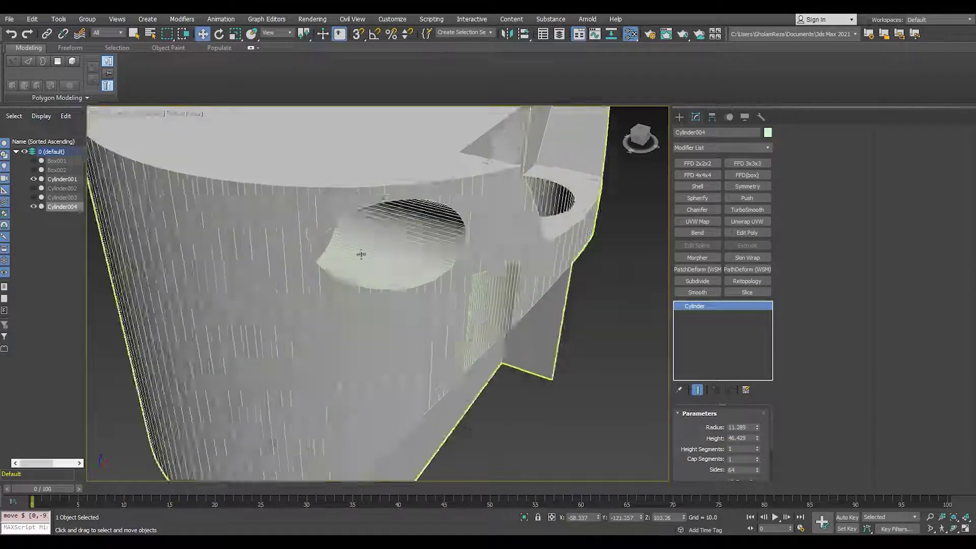
Add an Edit Poly modifier to the horizontal cylinder and bevel its body-facing end polygon with a negative height to form a stepped end
{"action": "key", "text": "F4"}
{"action": "scroll", "coordinate": [361, 254], "scroll_direction": "down", "scroll_amount": 5}
{"action": "middle_click_drag", "start_coordinate": [361, 255], "coordinate": [337, 257], "text": "alt"}
{"action": "key", "text": "F4"}
{"action": "scroll", "coordinate": [337, 257], "scroll_direction": "up", "scroll_amount": 5}
{"action": "scroll", "coordinate": [338, 257], "scroll_direction": "down", "scroll_amount": 3}
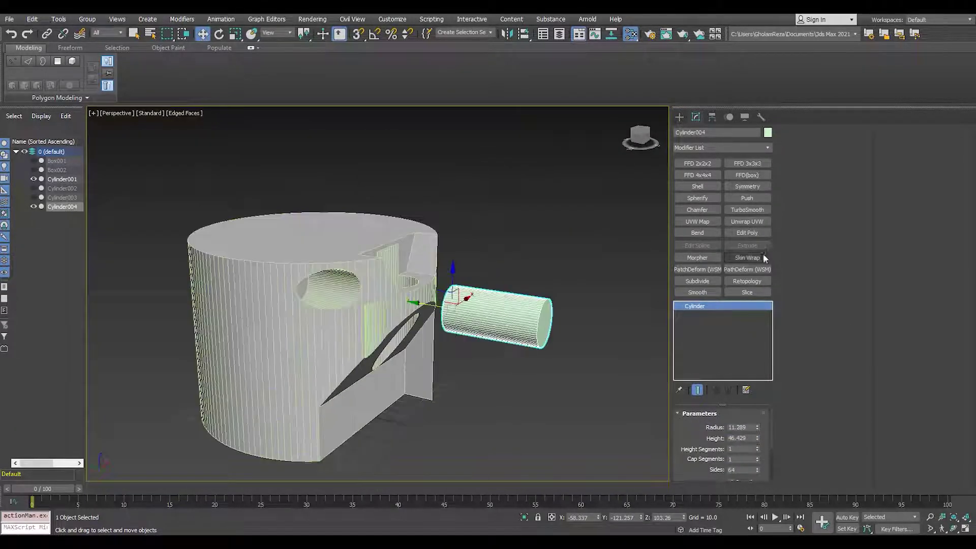
{"action": "left_click", "coordinate": [747, 232]}
{"action": "key", "text": "4"}
{"action": "scroll", "coordinate": [407, 316], "scroll_direction": "up", "scroll_amount": 4}
{"action": "middle_click_drag", "start_coordinate": [401, 318], "coordinate": [425, 330], "text": "alt"}
{"action": "left_click", "coordinate": [447, 320]}
{"action": "scroll", "coordinate": [446, 320], "scroll_direction": "down", "scroll_amount": 2}
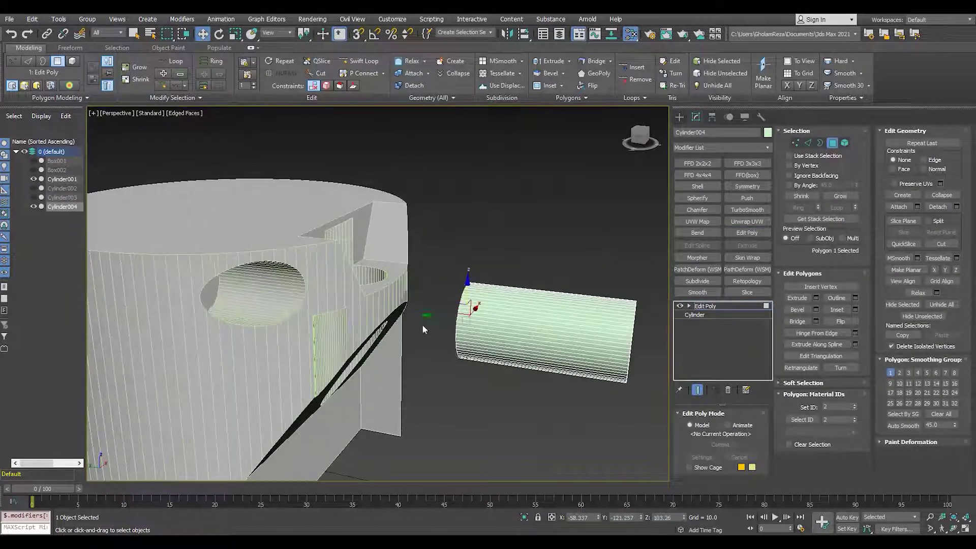
{"action": "scroll", "coordinate": [415, 315], "scroll_direction": "up", "scroll_amount": 4}
{"action": "key", "text": "ctrl+shift+b"}
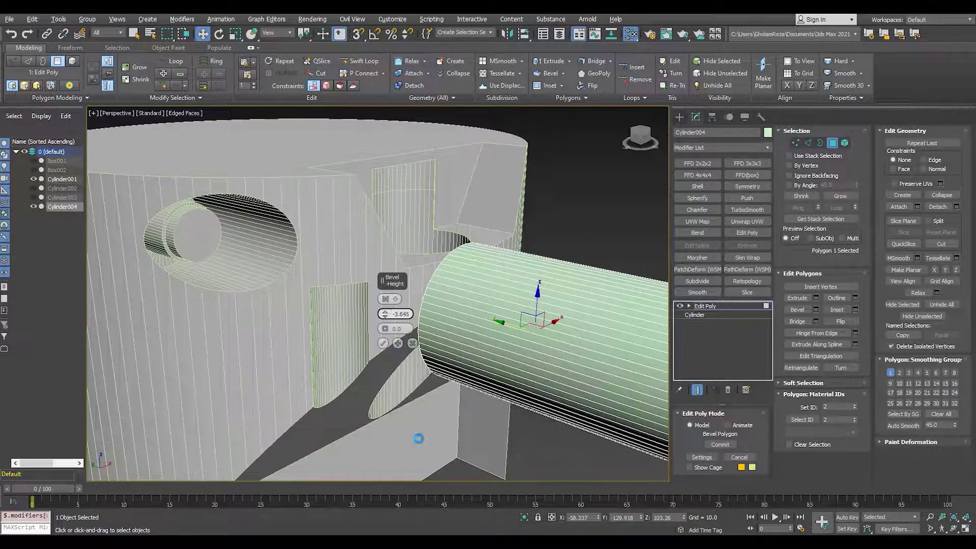
{"action": "left_click", "coordinate": [383, 343]}
Leave polygon editing on the horizontal cylinder and hide it
{"action": "key", "text": "F4"}
{"action": "scroll", "coordinate": [224, 239], "scroll_direction": "down", "scroll_amount": 5}
{"action": "middle_click_drag", "start_coordinate": [223, 239], "coordinate": [225, 244], "text": "alt"}
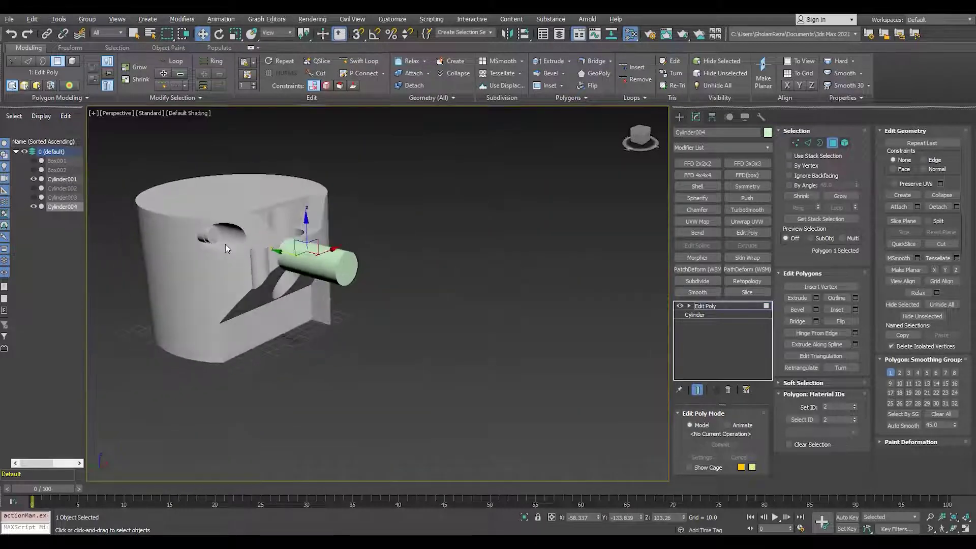
{"action": "scroll", "coordinate": [247, 239], "scroll_direction": "up", "scroll_amount": 2}
{"action": "scroll", "coordinate": [246, 239], "scroll_direction": "up", "scroll_amount": 4}
{"action": "left_click", "coordinate": [706, 307]}
{"action": "scroll", "coordinate": [407, 280], "scroll_direction": "down", "scroll_amount": 6}
{"action": "left_click", "coordinate": [34, 207]}
Create a cylinder on the body's top face with AutoGrid in the Top view, near the outer edge beside the notch
{"action": "key", "text": "alt+w"}
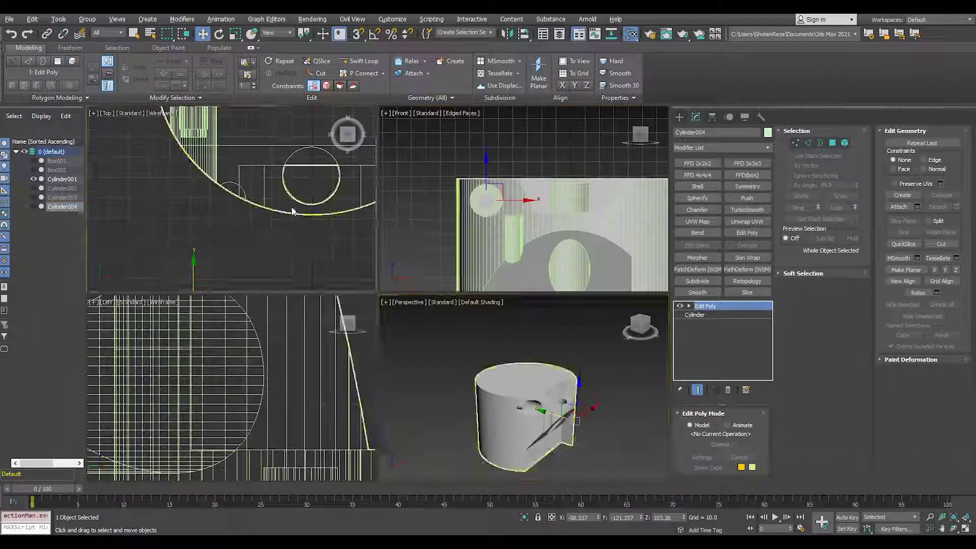
{"action": "middle_click", "coordinate": [291, 212]}
{"action": "key", "text": "alt+w"}
{"action": "key", "text": "F3"}
{"action": "key", "text": "F4"}
{"action": "middle_click_drag", "start_coordinate": [471, 291], "coordinate": [472, 326]}
{"action": "left_click", "coordinate": [680, 117]}
{"action": "left_click", "coordinate": [701, 200]}
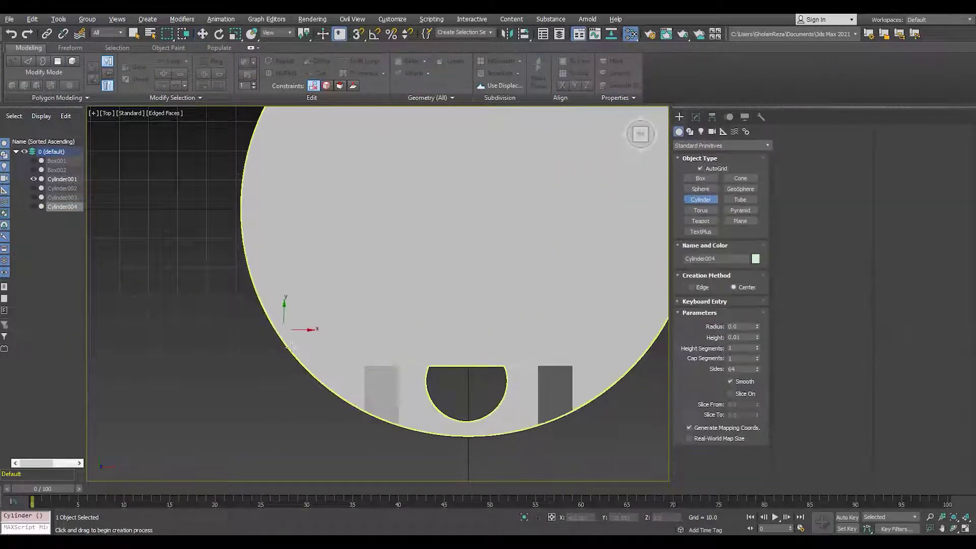
{"action": "left_click_drag", "start_coordinate": [316, 328], "coordinate": [321, 337]}
{"action": "left_click", "coordinate": [332, 313]}
{"action": "key", "text": "w"}
{"action": "key", "text": "alt+w"}
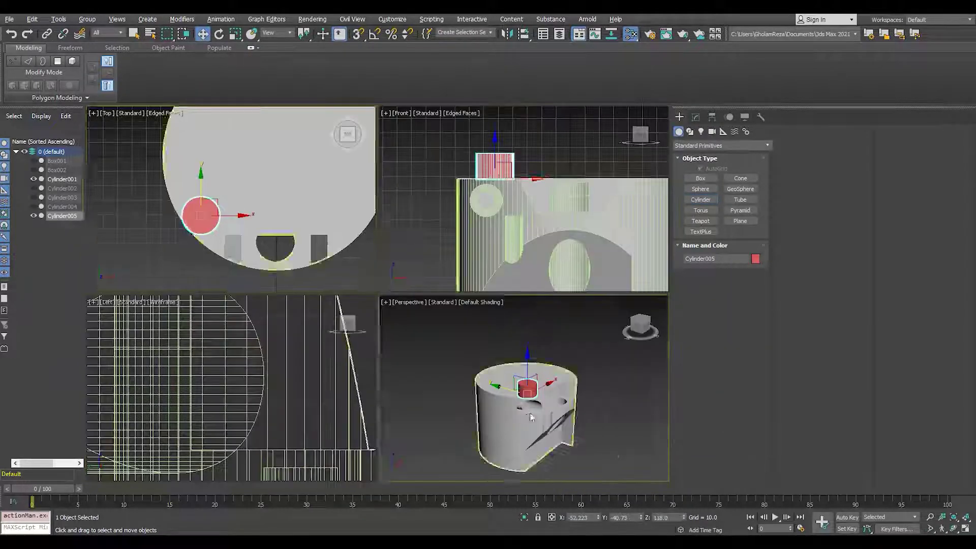
Position the new cylinder on the body's top face near the outer edge and lower it along Z into the body
{"action": "key", "text": "alt+w"}
{"action": "scroll", "coordinate": [342, 322], "scroll_direction": "up", "scroll_amount": 7}
{"action": "key", "text": "F4"}
{"action": "left_click_drag", "start_coordinate": [327, 293], "coordinate": [311, 285]}
{"action": "middle_click_drag", "start_coordinate": [375, 305], "coordinate": [367, 324], "text": "alt"}
{"action": "left_click_drag", "start_coordinate": [355, 297], "coordinate": [377, 295]}
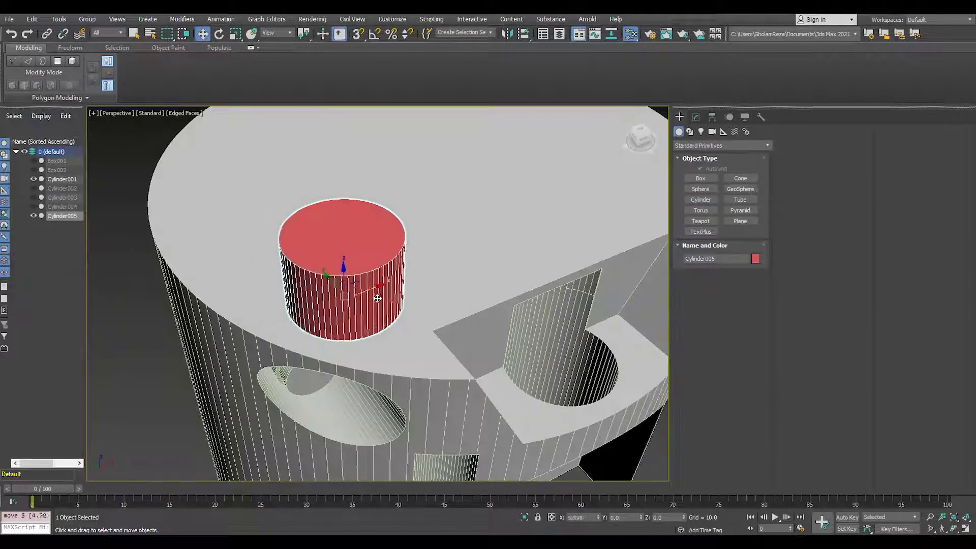
{"action": "middle_click_drag", "start_coordinate": [348, 328], "coordinate": [362, 301], "text": "alt"}
{"action": "scroll", "coordinate": [341, 295], "scroll_direction": "up", "scroll_amount": 5}
{"action": "left_click_drag", "start_coordinate": [356, 272], "coordinate": [358, 280]}
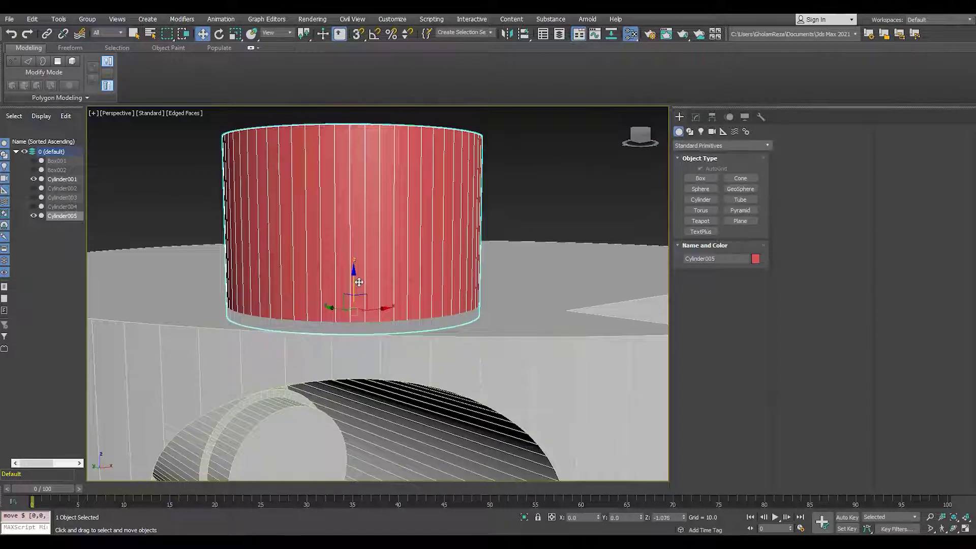
{"action": "middle_click_drag", "start_coordinate": [359, 291], "coordinate": [355, 278], "text": "alt"}
{"action": "left_click_drag", "start_coordinate": [357, 301], "coordinate": [357, 305]}
{"action": "scroll", "coordinate": [361, 310], "scroll_direction": "down", "scroll_amount": 5}
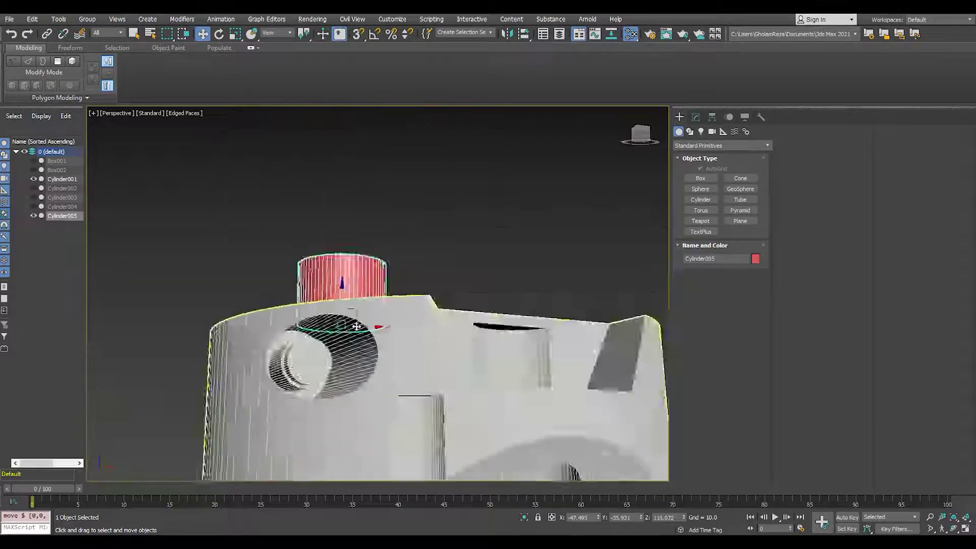
Subtract the top cylinder from the main body with ProBoolean as an instance, and move the operand out beside the body along X
{"action": "middle_click_drag", "start_coordinate": [382, 327], "coordinate": [415, 358], "text": "alt"}
{"action": "left_click", "coordinate": [416, 358]}
{"action": "left_click", "coordinate": [696, 117]}
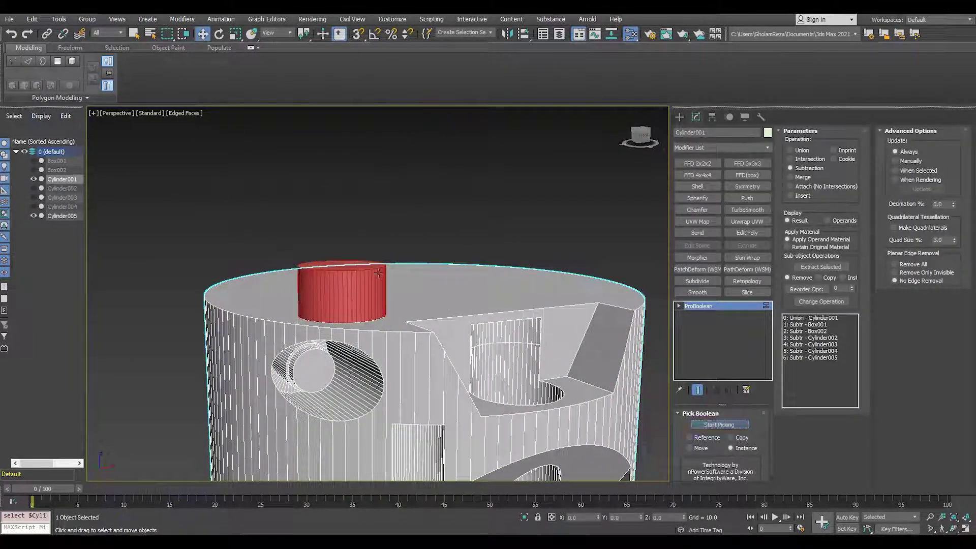
{"action": "left_click", "coordinate": [378, 273]}
{"action": "middle_click_drag", "start_coordinate": [373, 295], "coordinate": [370, 321], "text": "alt"}
{"action": "left_click_drag", "start_coordinate": [362, 314], "coordinate": [135, 333]}
{"action": "middle_click_drag", "start_coordinate": [220, 353], "coordinate": [311, 311]}
Add an Edit Poly modifier to the moved cylinder and scale down its bottom polygon to taper the lower end
{"action": "left_click", "coordinate": [747, 233]}
{"action": "scroll", "coordinate": [219, 300], "scroll_direction": "up", "scroll_amount": 4}
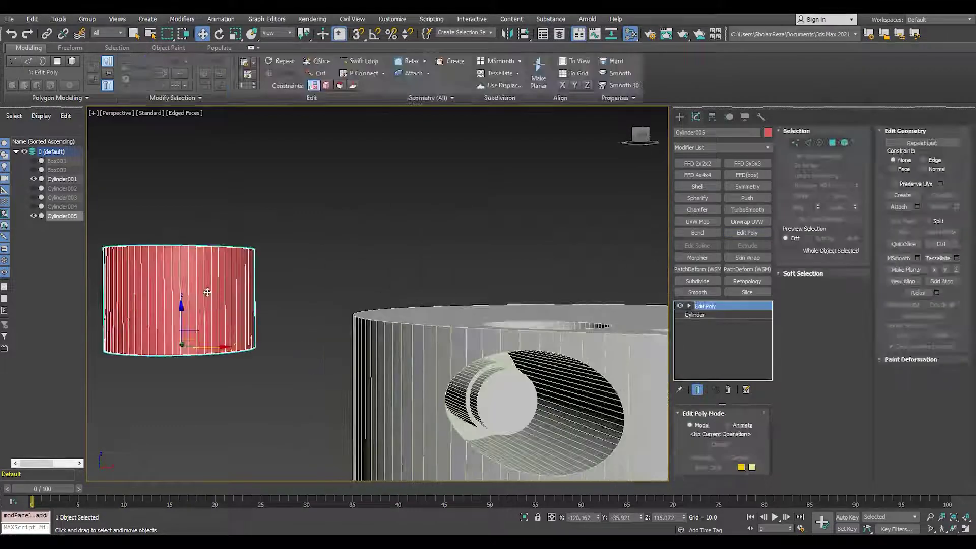
{"action": "middle_click_drag", "start_coordinate": [208, 292], "coordinate": [201, 325], "text": "alt"}
{"action": "middle_click_drag", "start_coordinate": [210, 307], "coordinate": [208, 249], "text": "alt"}
{"action": "key", "text": "4"}
{"action": "left_click", "coordinate": [212, 346]}
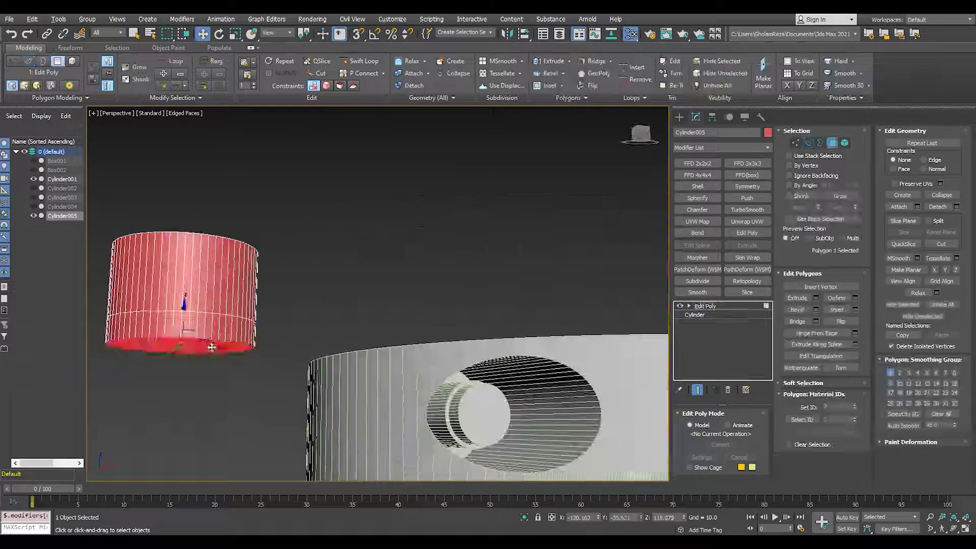
{"action": "middle_click_drag", "start_coordinate": [212, 346], "coordinate": [218, 402], "text": "alt"}
{"action": "key", "text": "r"}
{"action": "left_click_drag", "start_coordinate": [177, 341], "coordinate": [182, 360]}
{"action": "key", "text": "F4"}
{"action": "middle_click_drag", "start_coordinate": [311, 342], "coordinate": [200, 339], "text": "alt"}
Lower the cutter's top to flatten it, and bevel its bottom polygon with height -2.032 and outline -0.886
{"action": "key", "text": "w"}
{"action": "key", "text": "ctrl+a"}
{"action": "key", "text": "F4"}
{"action": "left_click_drag", "start_coordinate": [203, 292], "coordinate": [213, 328]}
{"action": "left_click", "coordinate": [193, 380]}
{"action": "middle_click_drag", "start_coordinate": [213, 371], "coordinate": [191, 427], "text": "alt"}
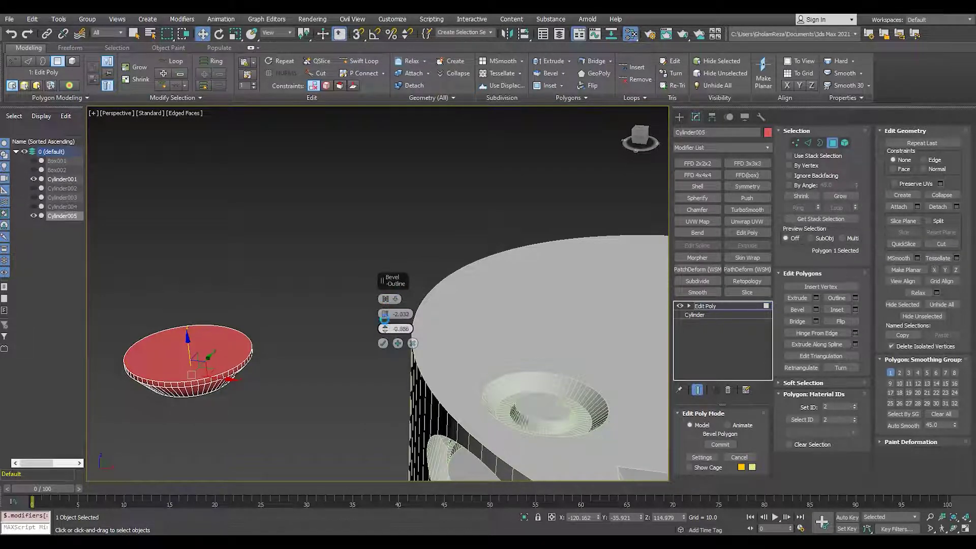
{"action": "left_click", "coordinate": [383, 344]}
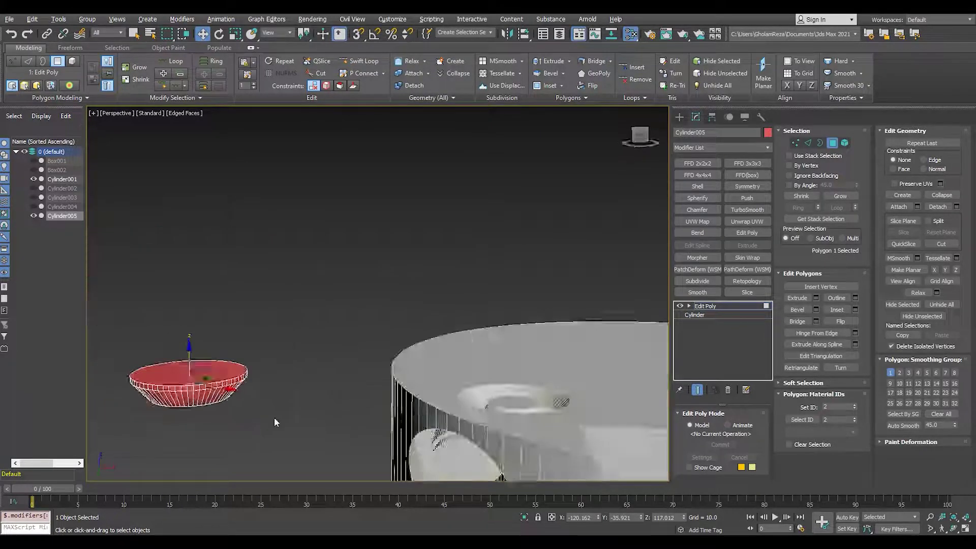
Grow the bottom polygon selection to include the ring around it, enlarge it horizontally, and leave polygon editing
{"action": "left_click", "coordinate": [839, 196]}
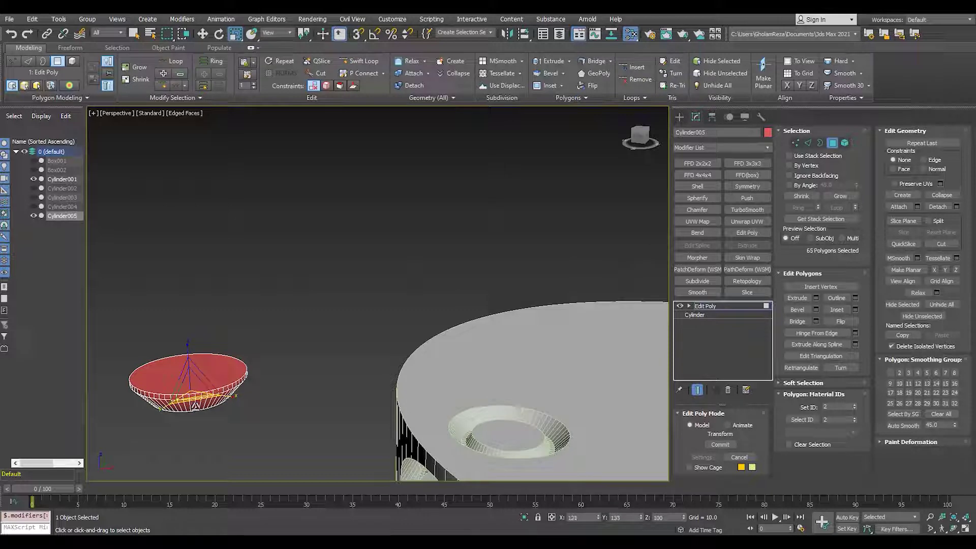
{"action": "middle_click_drag", "start_coordinate": [195, 407], "coordinate": [203, 439], "text": "alt"}
{"action": "left_click", "coordinate": [275, 291]}
{"action": "scroll", "coordinate": [275, 291], "scroll_direction": "down", "scroll_amount": 3}
{"action": "left_click", "coordinate": [705, 306]}
Connect the four quadrant vertices of the cutter's outer rim across its top face, working in the Top view
{"action": "middle_click_drag", "start_coordinate": [325, 285], "coordinate": [331, 325], "text": "alt"}
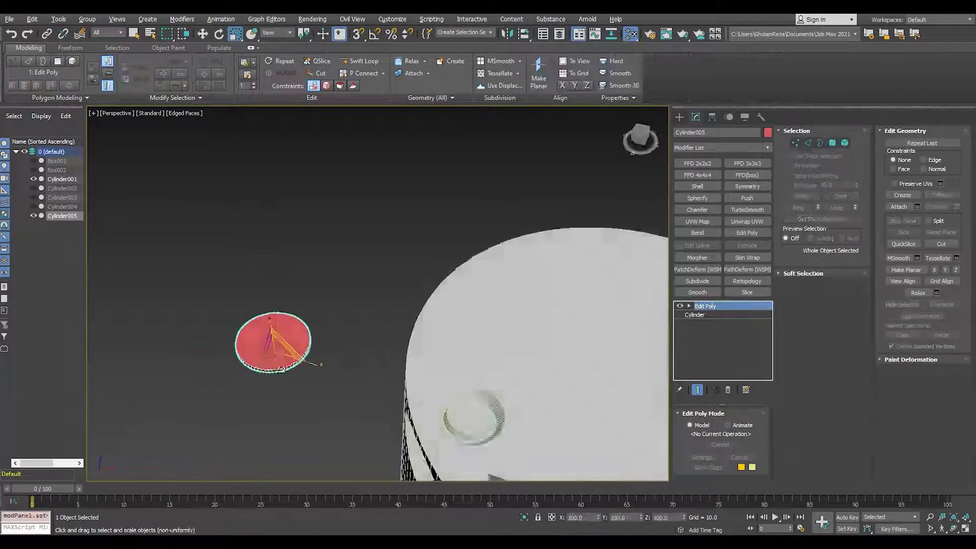
{"action": "key", "text": "t"}
{"action": "key", "text": "1"}
{"action": "key", "text": "F3"}
{"action": "scroll", "coordinate": [332, 228], "scroll_direction": "up", "scroll_amount": 5}
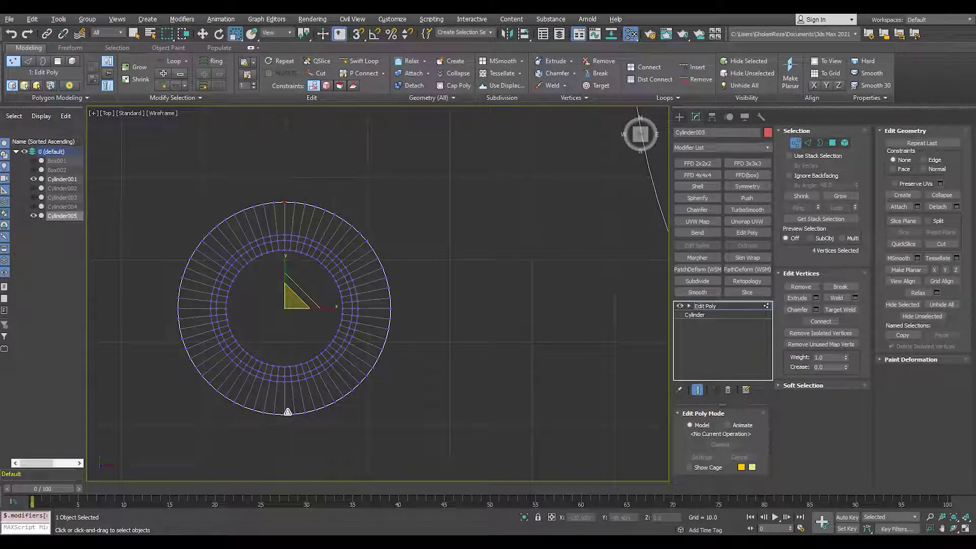
{"action": "key", "text": "p"}
{"action": "key", "text": "F3"}
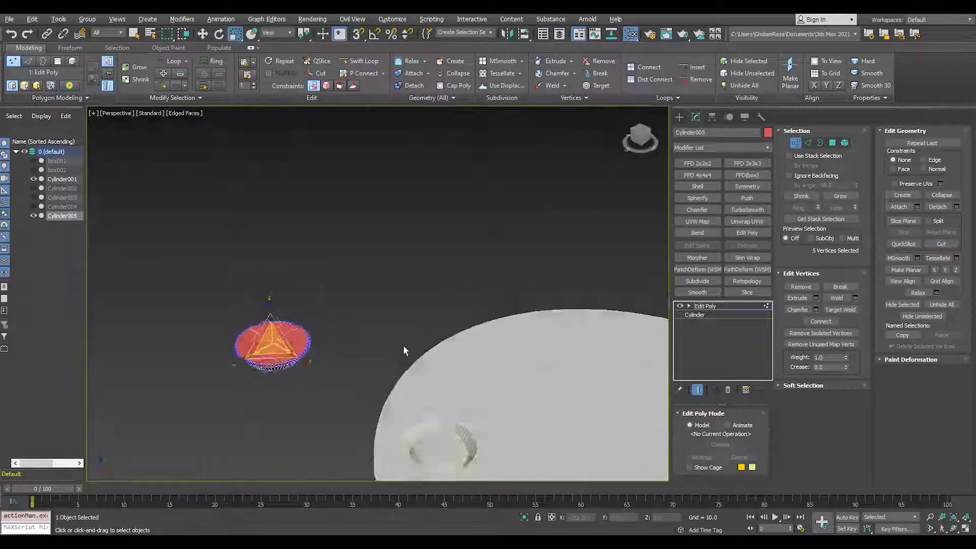
Select the pair of rim-band polygons at each of the four quadrants of the cutter
{"action": "scroll", "coordinate": [309, 348], "scroll_direction": "up", "scroll_amount": 5}
{"action": "scroll", "coordinate": [285, 356], "scroll_direction": "up", "scroll_amount": 2}
{"action": "key", "text": "4"}
{"action": "left_click", "coordinate": [275, 370]}
{"action": "left_click", "coordinate": [282, 368], "text": "ctrl"}
{"action": "scroll", "coordinate": [285, 361], "scroll_direction": "down", "scroll_amount": 5}
{"action": "middle_click_drag", "start_coordinate": [318, 368], "coordinate": [198, 381], "text": "alt"}
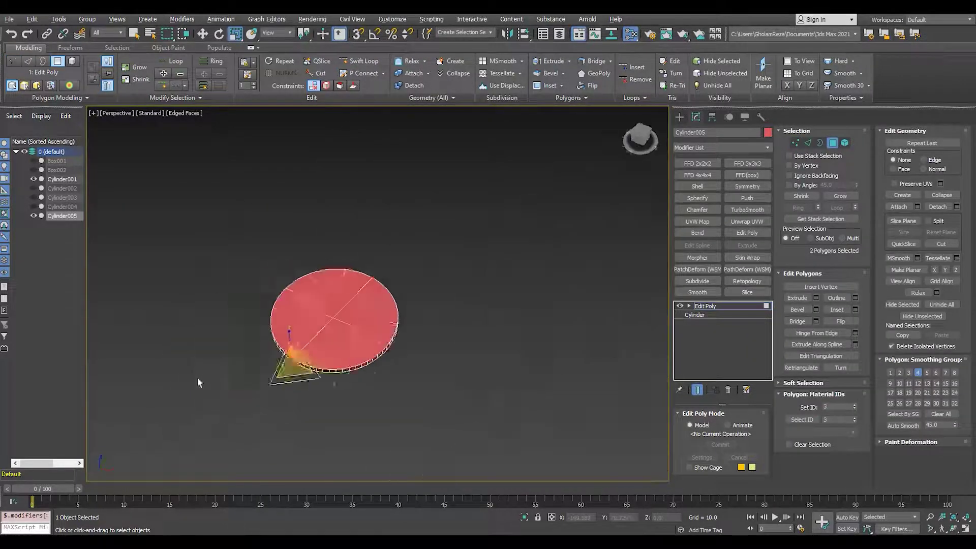
{"action": "scroll", "coordinate": [397, 381], "scroll_direction": "up", "scroll_amount": 5}
{"action": "left_click", "coordinate": [322, 382], "text": "ctrl"}
{"action": "left_click", "coordinate": [333, 380], "text": "ctrl"}
{"action": "scroll", "coordinate": [333, 380], "scroll_direction": "down", "scroll_amount": 5}
{"action": "middle_click_drag", "start_coordinate": [333, 380], "coordinate": [244, 376], "text": "alt"}
{"action": "scroll", "coordinate": [364, 389], "scroll_direction": "up", "scroll_amount": 4}
{"action": "left_click", "coordinate": [383, 390], "text": "ctrl"}
{"action": "scroll", "coordinate": [383, 391], "scroll_direction": "down", "scroll_amount": 5}
{"action": "middle_click_drag", "start_coordinate": [384, 391], "coordinate": [300, 393], "text": "alt"}
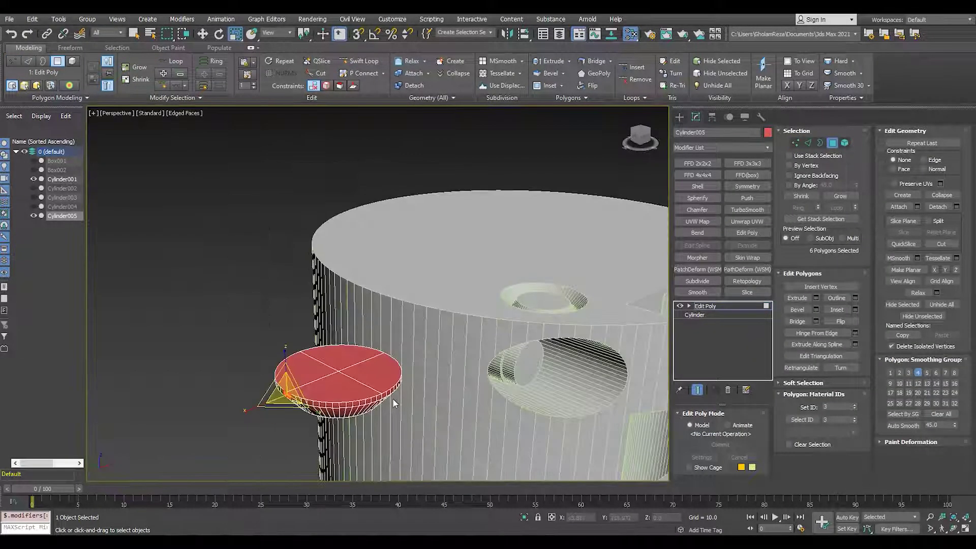
{"action": "scroll", "coordinate": [392, 398], "scroll_direction": "up", "scroll_amount": 4}
{"action": "left_click", "coordinate": [386, 401], "text": "ctrl"}
{"action": "left_click", "coordinate": [376, 404], "text": "ctrl"}
{"action": "scroll", "coordinate": [376, 404], "scroll_direction": "down", "scroll_amount": 4}
{"action": "left_click", "coordinate": [816, 309]}
{"action": "middle_click_drag", "start_coordinate": [356, 310], "coordinate": [395, 301], "text": "alt"}
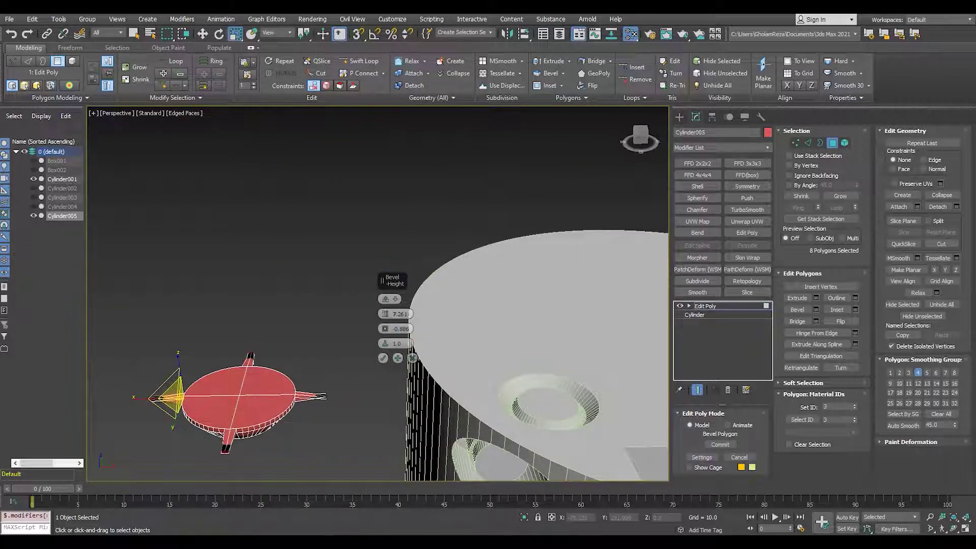
{"action": "left_click", "coordinate": [412, 359]}
{"action": "middle_click_drag", "start_coordinate": [412, 358], "coordinate": [325, 358], "text": "alt"}
{"action": "scroll", "coordinate": [239, 355], "scroll_direction": "up", "scroll_amount": 4}
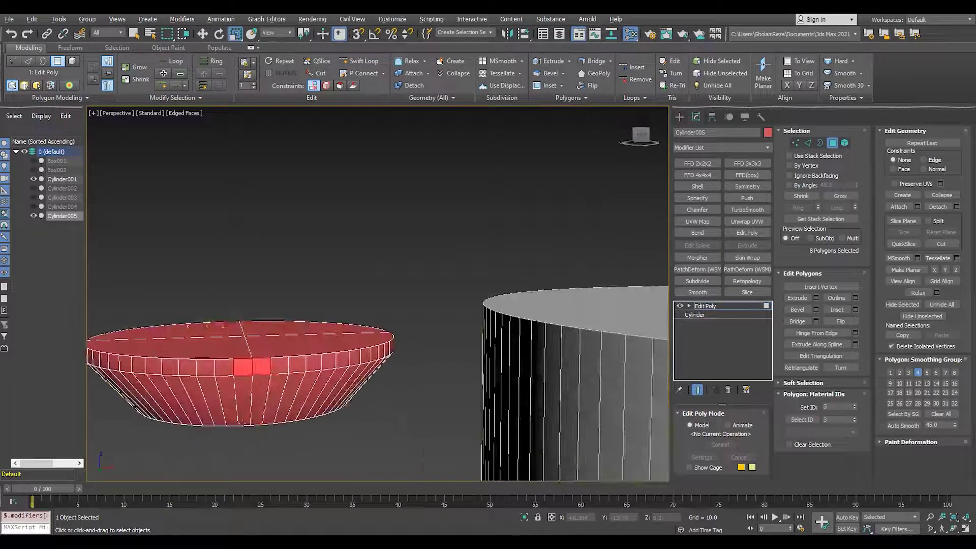
{"action": "scroll", "coordinate": [249, 394], "scroll_direction": "down", "scroll_amount": 4}
{"action": "mouse_move", "coordinate": [249, 394]}
{"action": "middle_mouse_down", "text": "alt"}
{"action": "mouse_move", "coordinate": [305, 305]}
{"action": "mouse_move", "coordinate": [254, 402]}
{"action": "middle_mouse_up", "text": "alt"}
{"action": "left_click", "coordinate": [816, 310]}
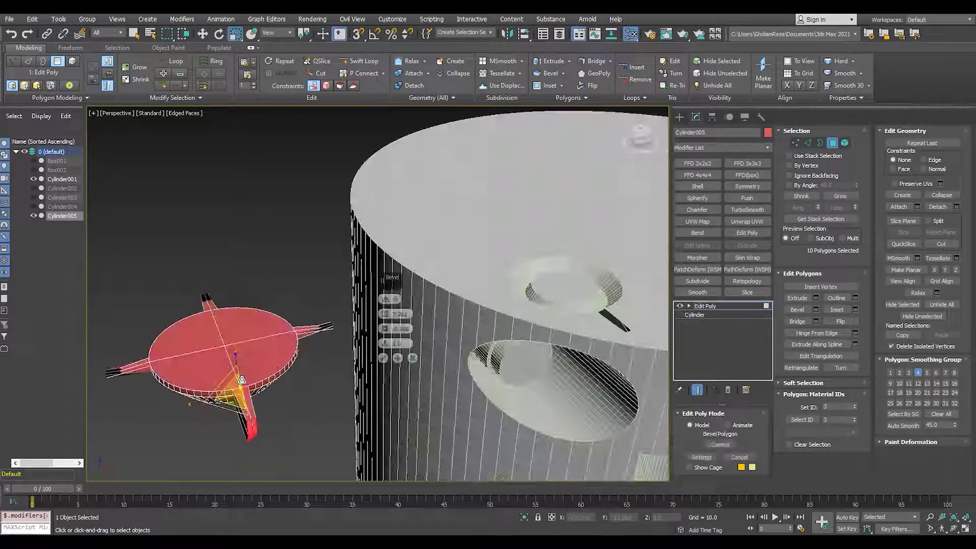
{"action": "left_click", "coordinate": [412, 358]}
Add the sloped polygons below the quadrant rim pairs to the selection
{"action": "middle_click_drag", "start_coordinate": [174, 424], "coordinate": [244, 421], "text": "alt"}
{"action": "left_click", "coordinate": [247, 350], "text": "ctrl"}
{"action": "left_click", "coordinate": [241, 371], "text": "ctrl"}
{"action": "left_click", "coordinate": [252, 371], "text": "ctrl"}
Try a bevel with height 2.033 and outline 0.0 on the selected quadrant polygons, inspect its lower ends, and undo it
{"action": "left_click", "coordinate": [816, 310]}
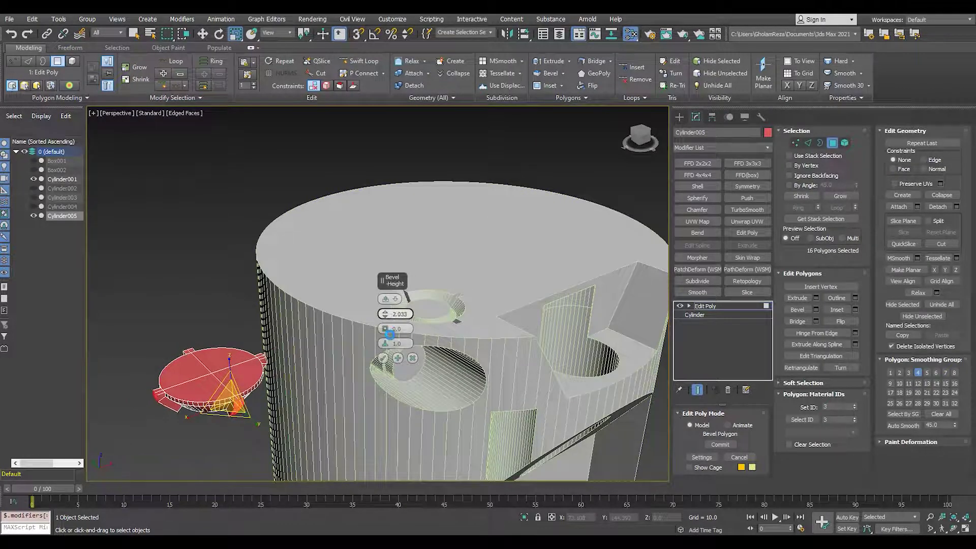
{"action": "left_click", "coordinate": [383, 359]}
{"action": "mouse_move", "coordinate": [438, 275]}
{"action": "middle_mouse_down", "text": "alt"}
{"action": "mouse_move", "coordinate": [447, 307]}
{"action": "mouse_move", "coordinate": [435, 349]}
{"action": "mouse_move", "coordinate": [323, 443]}
{"action": "middle_mouse_up", "text": "alt"}
{"action": "key", "text": "F4"}
{"action": "scroll", "coordinate": [436, 349], "scroll_direction": "up", "scroll_amount": 4}
{"action": "scroll", "coordinate": [436, 349], "scroll_direction": "down", "scroll_amount": 5}
{"action": "scroll", "coordinate": [416, 359], "scroll_direction": "up", "scroll_amount": 6}
{"action": "scroll", "coordinate": [322, 442], "scroll_direction": "up", "scroll_amount": 3}
{"action": "scroll", "coordinate": [322, 442], "scroll_direction": "down", "scroll_amount": 6}
{"action": "key", "text": "F4"}
{"action": "middle_click_drag", "start_coordinate": [146, 386], "coordinate": [257, 319], "text": "alt"}
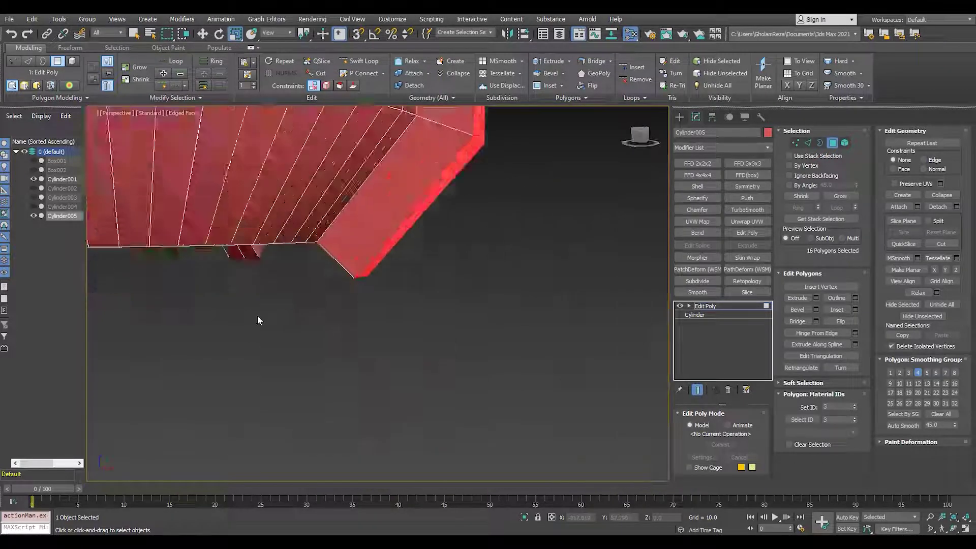
{"action": "scroll", "coordinate": [297, 335], "scroll_direction": "down", "scroll_amount": 4}
{"action": "key", "text": "ctrl+z"}
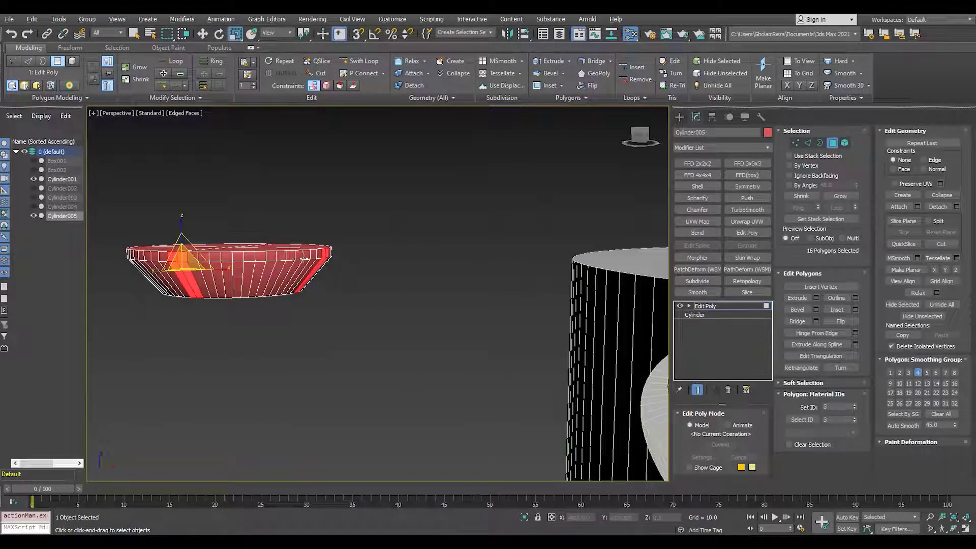
Add an edge loop around the cutter's sloped side and deselect the quadrant polygons below it
{"action": "middle_click_drag", "start_coordinate": [304, 257], "coordinate": [281, 270], "text": "alt"}
{"action": "key", "text": "2"}
{"action": "key", "text": "w"}
{"action": "key", "text": "4"}
{"action": "key", "text": "F3"}
{"action": "mouse_move", "coordinate": [333, 307]}
{"action": "middle_mouse_down", "text": "alt"}
{"action": "mouse_move", "coordinate": [297, 313]}
{"action": "mouse_move", "coordinate": [338, 326]}
{"action": "middle_mouse_up", "text": "alt"}
{"action": "left_click_drag", "start_coordinate": [338, 344], "coordinate": [126, 286], "text": "alt"}
Bevel the remaining quadrant polygons outward with outline 0.0 to form four tabs, and leave polygon editing
{"action": "key", "text": "F3"}
{"action": "mouse_move", "coordinate": [204, 293]}
{"action": "middle_mouse_down", "text": "alt"}
{"action": "mouse_move", "coordinate": [236, 288]}
{"action": "mouse_move", "coordinate": [171, 326]}
{"action": "mouse_move", "coordinate": [565, 354]}
{"action": "mouse_move", "coordinate": [218, 345]}
{"action": "mouse_move", "coordinate": [356, 330]}
{"action": "middle_mouse_up", "text": "alt"}
{"action": "key", "text": "ctrl+shift+b"}
{"action": "right_click", "coordinate": [385, 316]}
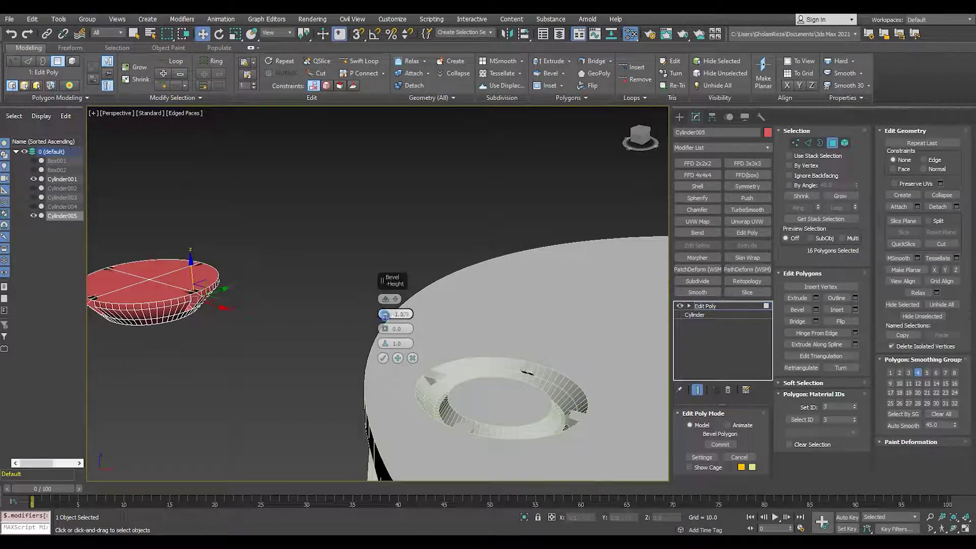
{"action": "left_click", "coordinate": [383, 358]}
{"action": "key", "text": "F4"}
{"action": "middle_click_drag", "start_coordinate": [383, 359], "coordinate": [356, 292], "text": "alt"}
{"action": "key", "text": "4"}
Examine the four tabs on the cutter and the matching notches in the body's top face
{"action": "scroll", "coordinate": [332, 304], "scroll_direction": "down", "scroll_amount": 5}
{"action": "scroll", "coordinate": [314, 274], "scroll_direction": "up", "scroll_amount": 5}
{"action": "scroll", "coordinate": [296, 340], "scroll_direction": "down", "scroll_amount": 5}
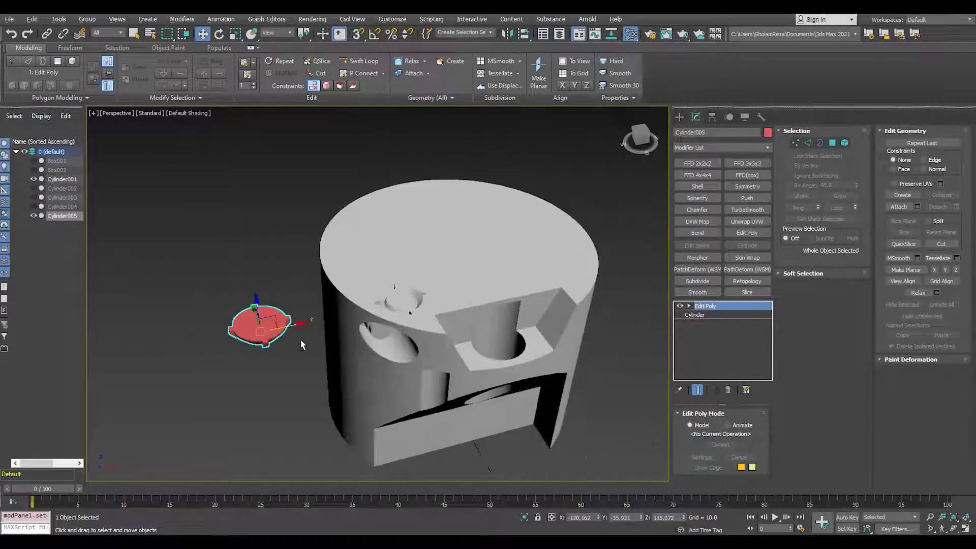
{"action": "scroll", "coordinate": [432, 312], "scroll_direction": "up", "scroll_amount": 9}
{"action": "key", "text": "F4"}
{"action": "scroll", "coordinate": [440, 327], "scroll_direction": "down", "scroll_amount": 6}
{"action": "middle_click_drag", "start_coordinate": [249, 356], "coordinate": [234, 312], "text": "alt"}
In the Front view, move the lower tip vertices of both side tabs outward beneath their outer edges
{"action": "key", "text": "alt+w"}
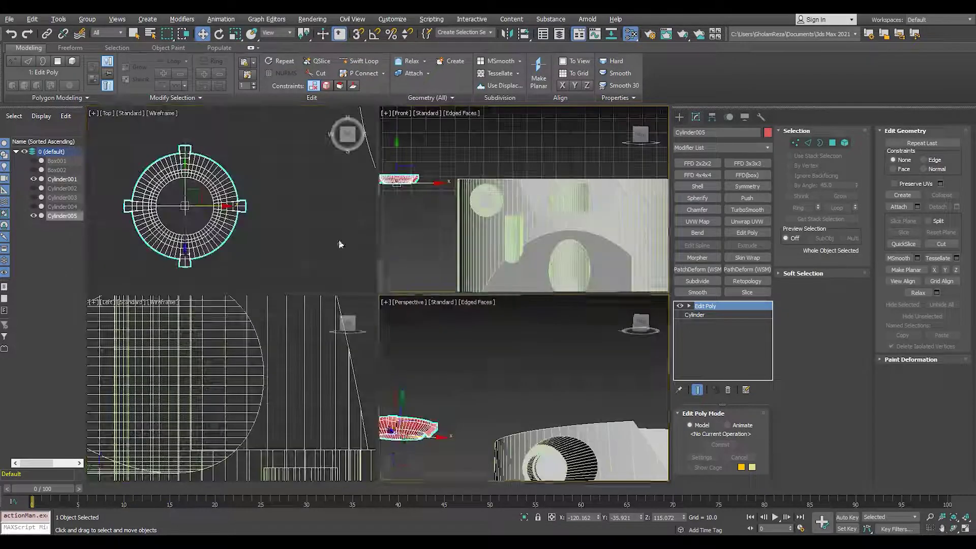
{"action": "middle_click", "coordinate": [405, 233]}
{"action": "key", "text": "alt+w"}
{"action": "scroll", "coordinate": [365, 266], "scroll_direction": "up", "scroll_amount": 5}
{"action": "key", "text": "1"}
{"action": "key", "text": "F3"}
{"action": "left_click_drag", "start_coordinate": [357, 272], "coordinate": [382, 245]}
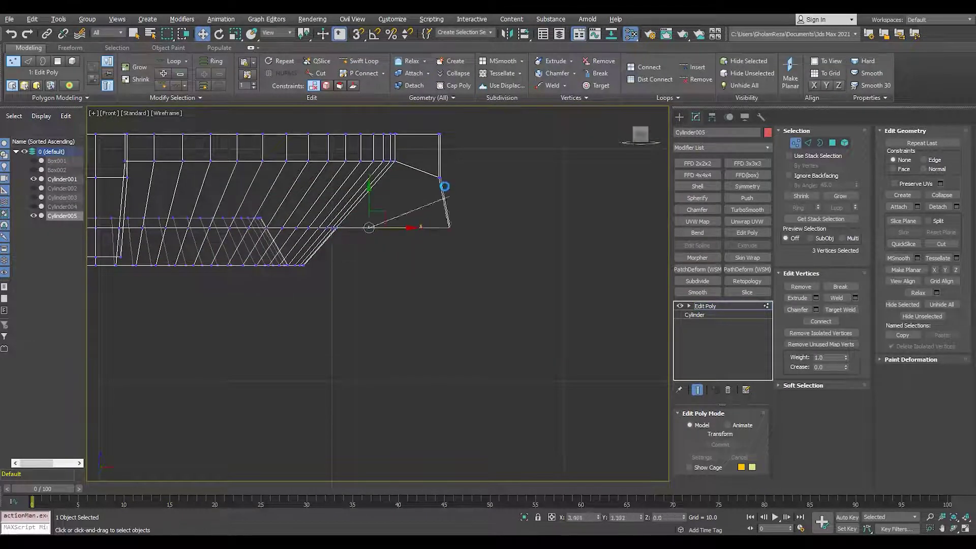
{"action": "scroll", "coordinate": [445, 186], "scroll_direction": "down", "scroll_amount": 6}
{"action": "scroll", "coordinate": [336, 249], "scroll_direction": "up", "scroll_amount": 3}
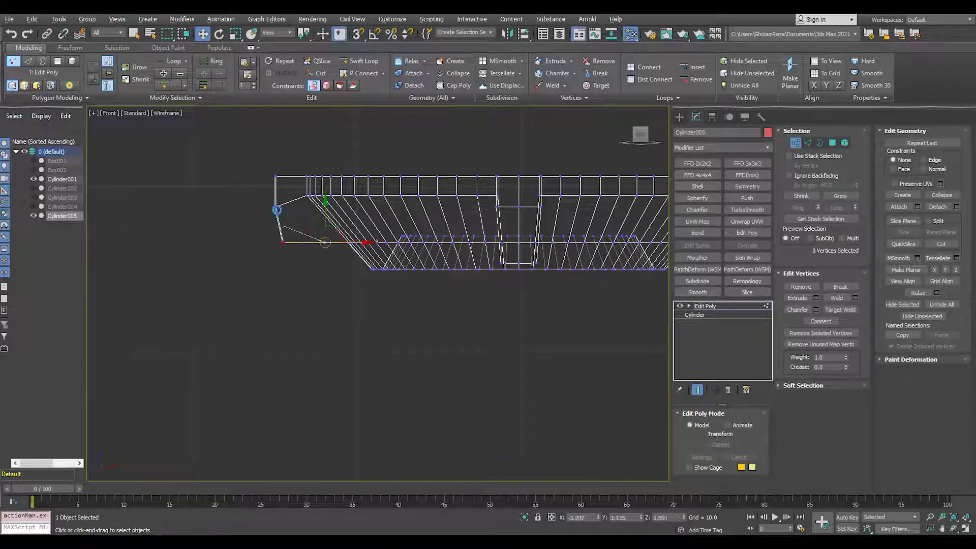
{"action": "left_click_drag", "start_coordinate": [277, 209], "coordinate": [276, 209]}
In the Left view, square off the two remaining tabs by moving their lower tip vertices beneath the outer edges
{"action": "key", "text": "alt+w"}
{"action": "middle_click", "coordinate": [255, 294]}
{"action": "key", "text": "alt+w"}
{"action": "key", "text": "z"}
{"action": "scroll", "coordinate": [373, 310], "scroll_direction": "down", "scroll_amount": 6}
{"action": "scroll", "coordinate": [488, 323], "scroll_direction": "up", "scroll_amount": 4}
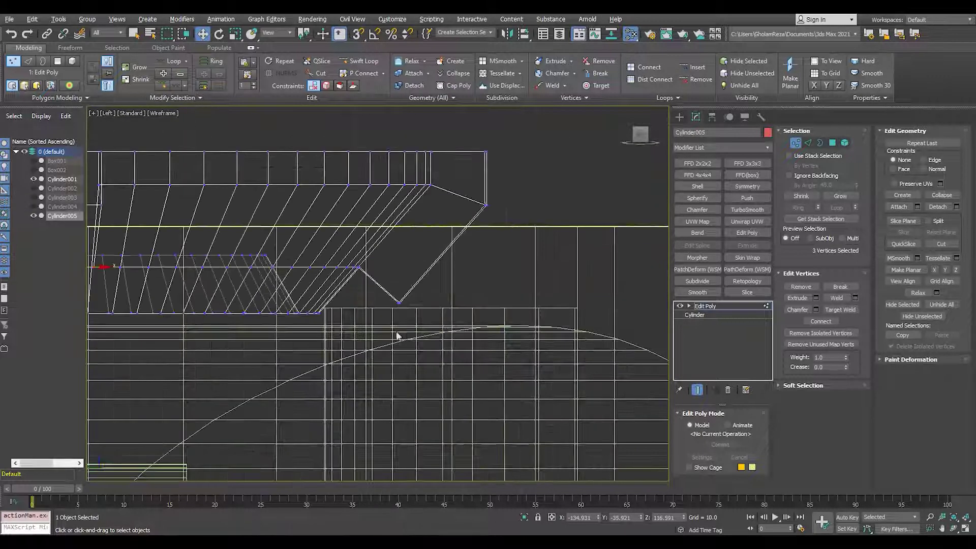
{"action": "scroll", "coordinate": [504, 241], "scroll_direction": "down", "scroll_amount": 6}
{"action": "scroll", "coordinate": [300, 243], "scroll_direction": "up", "scroll_amount": 4}
{"action": "left_click_drag", "start_coordinate": [285, 313], "coordinate": [323, 268]}
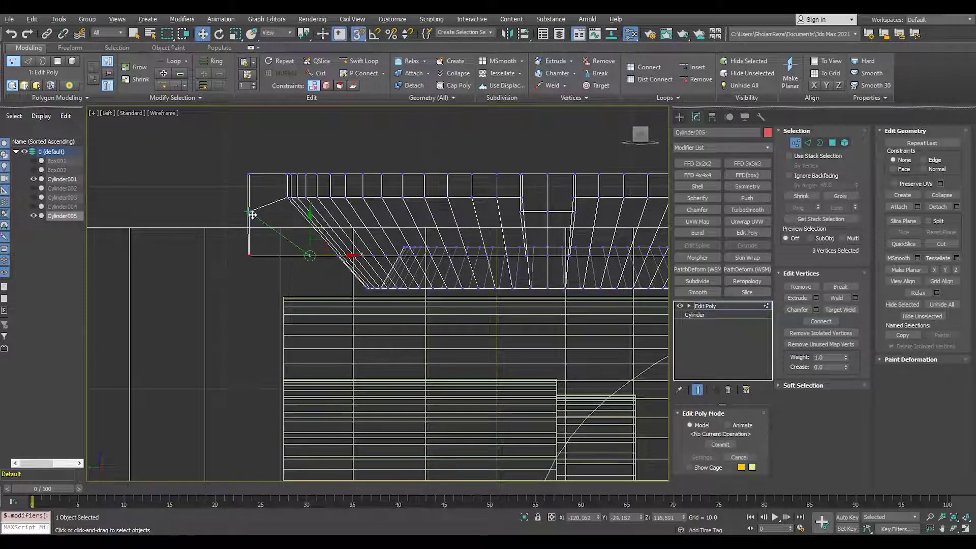
Check the notched recess in the body, leave vertex editing on the cutter, and hide it
{"action": "key", "text": "p"}
{"action": "scroll", "coordinate": [425, 323], "scroll_direction": "up", "scroll_amount": 5}
{"action": "mouse_move", "coordinate": [425, 323]}
{"action": "middle_mouse_down", "text": "alt"}
{"action": "mouse_move", "coordinate": [408, 307]}
{"action": "mouse_move", "coordinate": [434, 322]}
{"action": "middle_mouse_up", "text": "alt"}
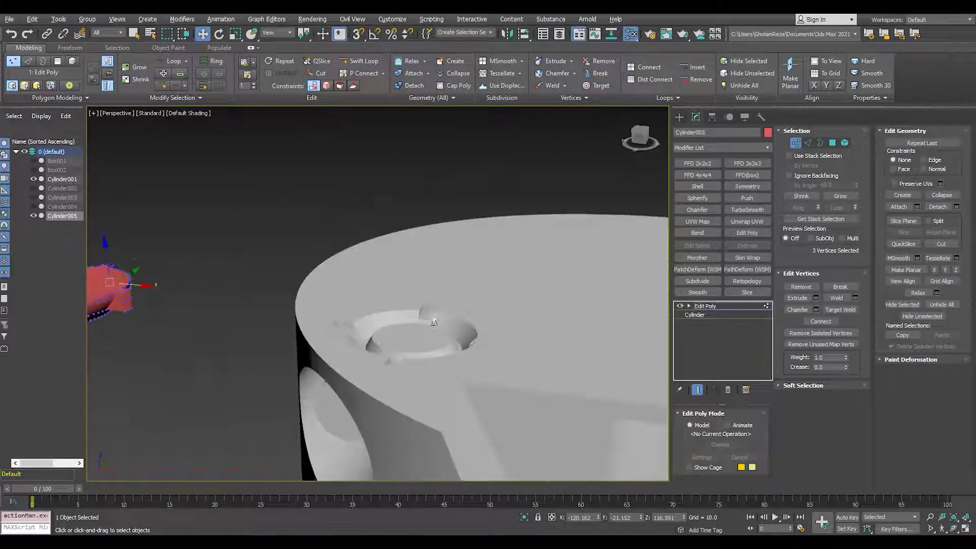
{"action": "left_click", "coordinate": [717, 308]}
{"action": "scroll", "coordinate": [264, 324], "scroll_direction": "down", "scroll_amount": 6}
{"action": "scroll", "coordinate": [285, 350], "scroll_direction": "up", "scroll_amount": 2}
{"action": "middle_click_drag", "start_coordinate": [264, 324], "coordinate": [310, 325], "text": "alt"}
{"action": "left_click", "coordinate": [33, 216]}
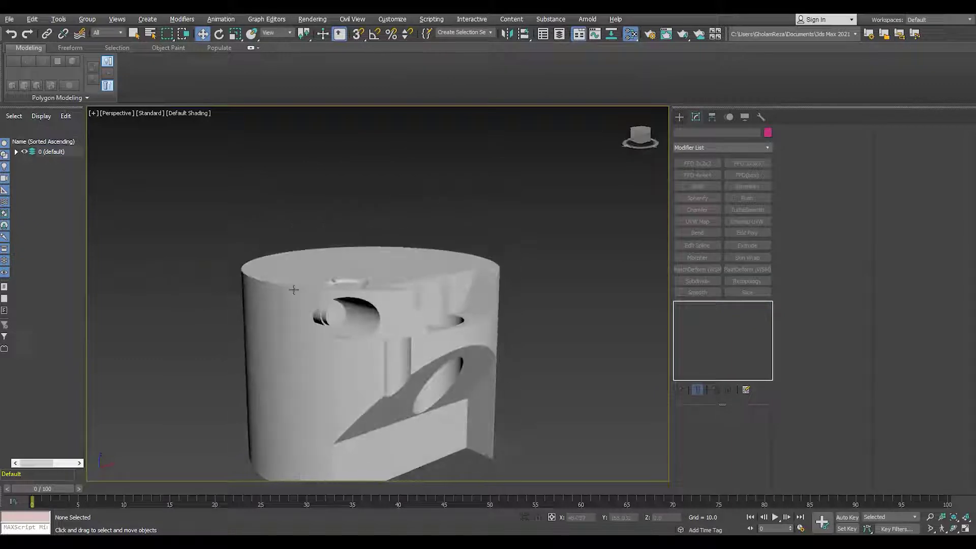
Create a box from the Front view at the body's upper outer edge, beside the horizontal hole
{"action": "scroll", "coordinate": [257, 354], "scroll_direction": "down", "scroll_amount": 3}
{"action": "key", "text": "f"}
{"action": "left_click", "coordinate": [679, 117]}
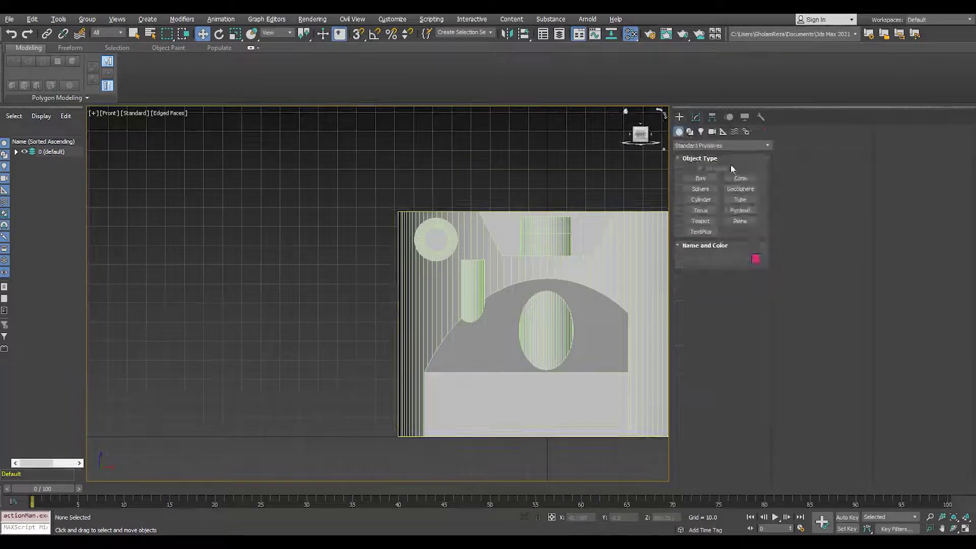
{"action": "left_click", "coordinate": [701, 178]}
{"action": "scroll", "coordinate": [467, 236], "scroll_direction": "up", "scroll_amount": 2}
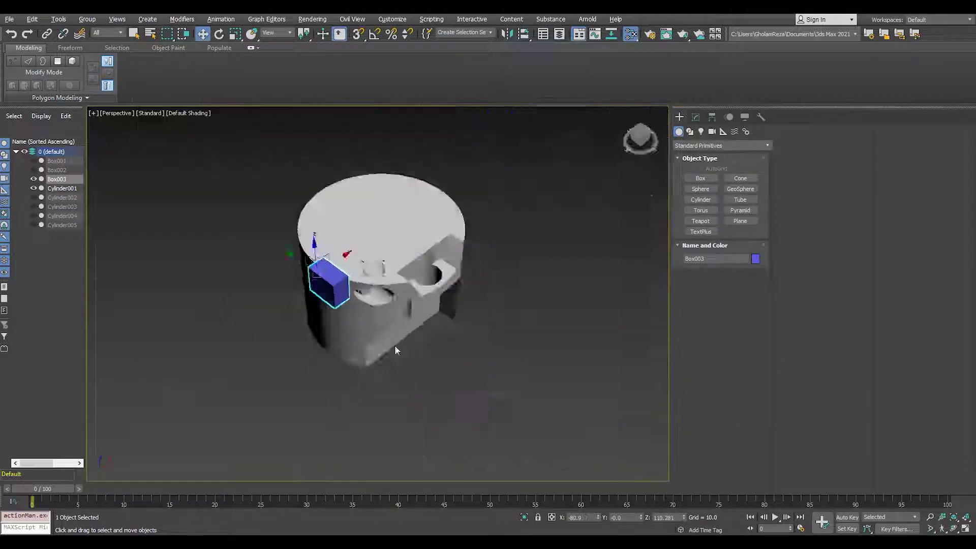
Subtract the new box from the body as an instanced ProBoolean operand, and move it clear of the body
{"action": "scroll", "coordinate": [396, 344], "scroll_direction": "up", "scroll_amount": 4}
{"action": "left_click", "coordinate": [696, 117]}
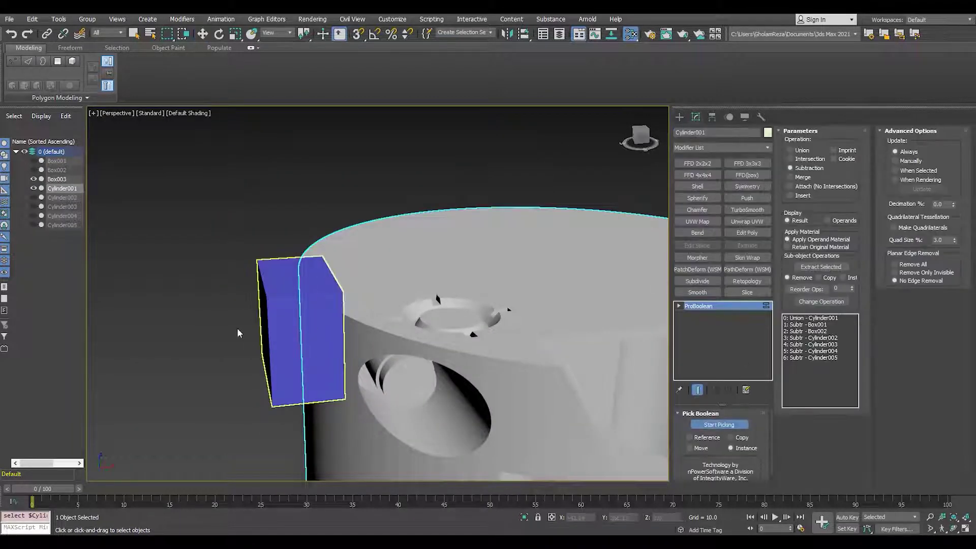
{"action": "key", "text": "w"}
{"action": "left_click", "coordinate": [312, 304]}
{"action": "left_click_drag", "start_coordinate": [312, 304], "coordinate": [161, 306]}
{"action": "scroll", "coordinate": [305, 300], "scroll_direction": "down", "scroll_amount": 4}
{"action": "middle_click_drag", "start_coordinate": [162, 306], "coordinate": [277, 322], "text": "alt"}
Add an Edit Poly modifier to the box cutter and move its end face outward to run the cutout across the body's edge
{"action": "left_click", "coordinate": [747, 233]}
{"action": "key", "text": "F4"}
{"action": "key", "text": "4"}
{"action": "left_click", "coordinate": [330, 307]}
{"action": "left_click_drag", "start_coordinate": [286, 306], "coordinate": [193, 283]}
{"action": "middle_click_drag", "start_coordinate": [224, 305], "coordinate": [371, 366], "text": "alt"}
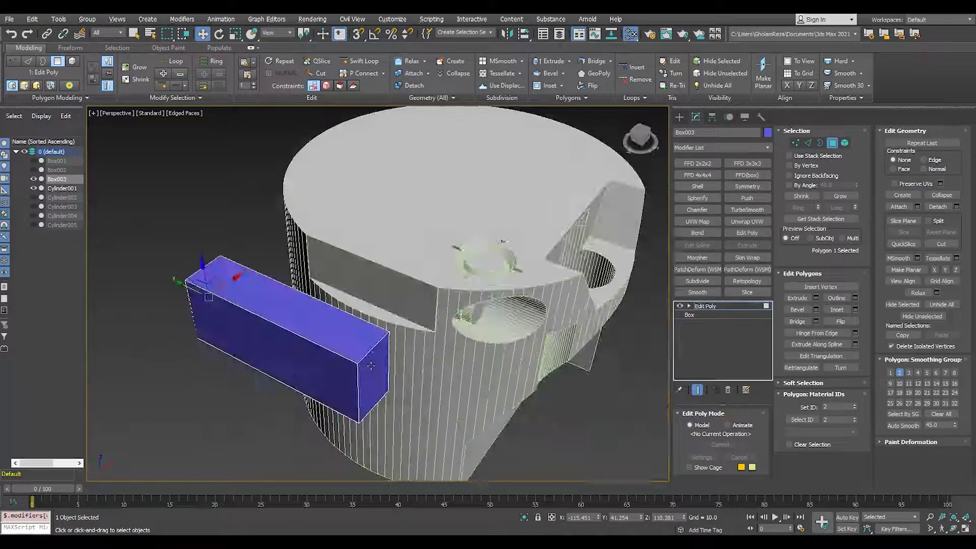
{"action": "left_click", "coordinate": [796, 144], "text": "ctrl"}
{"action": "left_click_drag", "start_coordinate": [317, 350], "coordinate": [315, 348]}
{"action": "key", "text": "4"}
{"action": "mouse_move", "coordinate": [326, 345]}
{"action": "middle_mouse_down", "text": "alt"}
{"action": "mouse_move", "coordinate": [285, 353]}
{"action": "mouse_move", "coordinate": [325, 343]}
{"action": "middle_mouse_up", "text": "alt"}
Try shifting the cutter's two long side faces along X to adjust the cutout depth
{"action": "left_click", "coordinate": [292, 355]}
{"action": "key", "text": "w"}
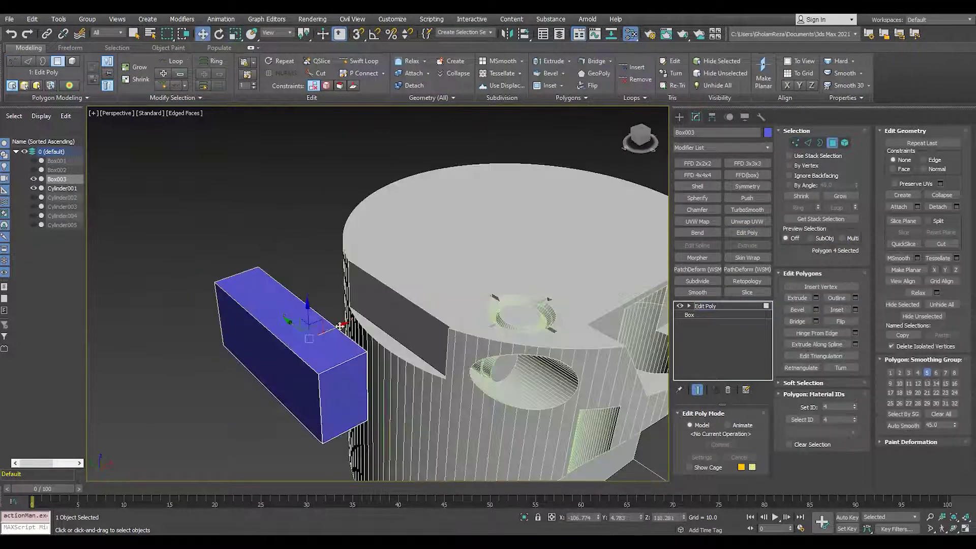
{"action": "left_click_drag", "start_coordinate": [336, 328], "coordinate": [353, 322]}
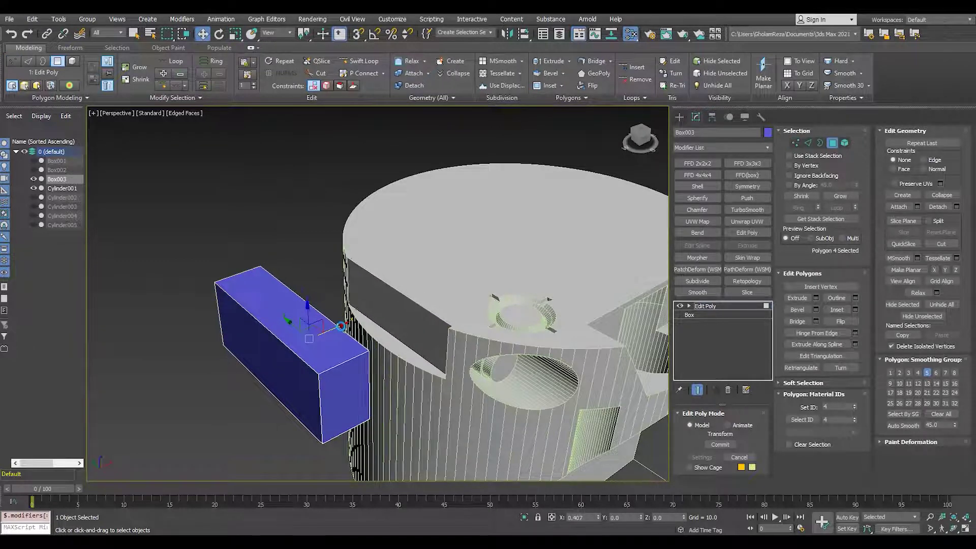
{"action": "left_click", "coordinate": [292, 383]}
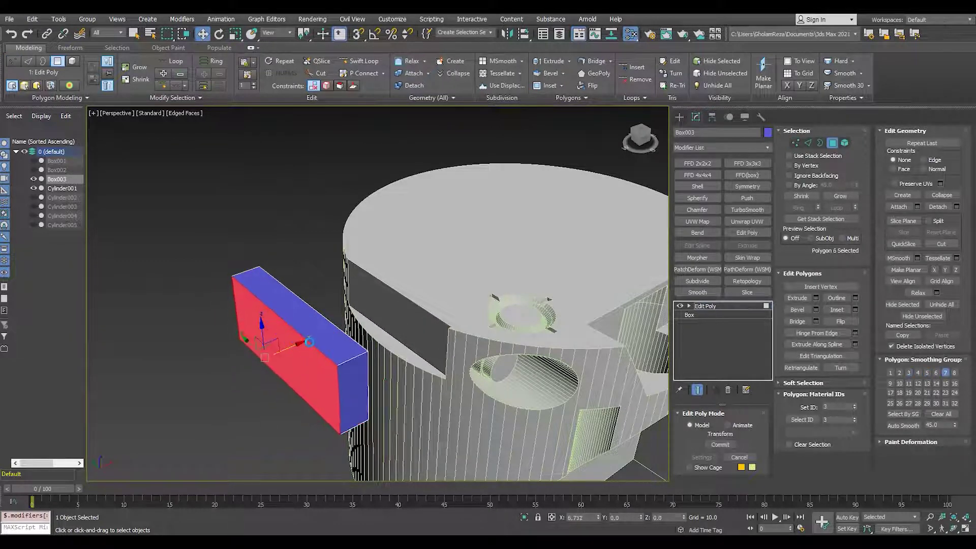
{"action": "key", "text": "ctrl+a"}
{"action": "left_click_drag", "start_coordinate": [310, 342], "coordinate": [300, 346]}
{"action": "left_click", "coordinate": [344, 413]}
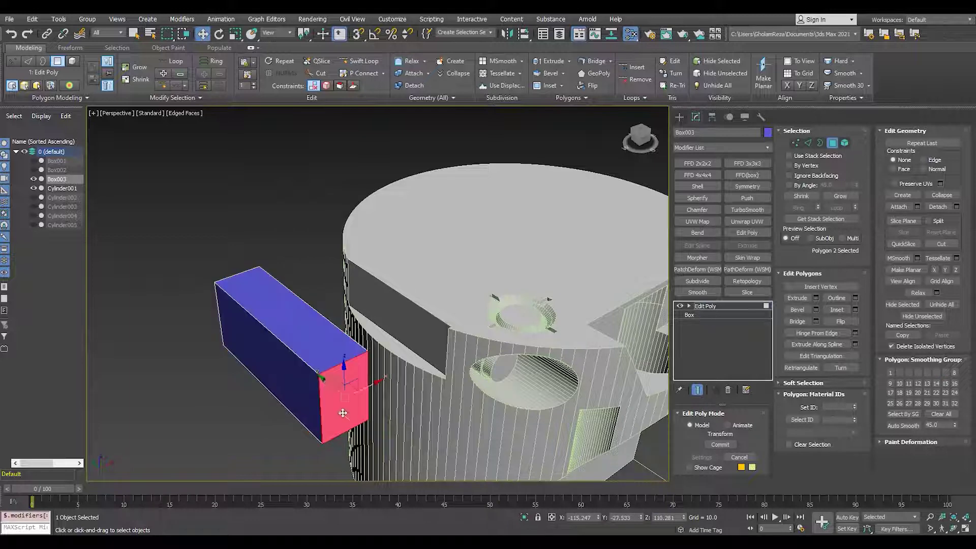
Move the cutter's inner long face slightly toward the body along X to deepen the edge cutout
{"action": "middle_click_drag", "start_coordinate": [344, 393], "coordinate": [496, 292], "text": "alt"}
{"action": "left_click", "coordinate": [263, 409]}
{"action": "middle_click_drag", "start_coordinate": [411, 367], "coordinate": [207, 325], "text": "alt"}
{"action": "key", "text": "F4"}
{"action": "scroll", "coordinate": [305, 262], "scroll_direction": "down", "scroll_amount": 4}
{"action": "scroll", "coordinate": [274, 268], "scroll_direction": "up", "scroll_amount": 3}
{"action": "scroll", "coordinate": [206, 325], "scroll_direction": "up", "scroll_amount": 2}
{"action": "key", "text": "F4"}
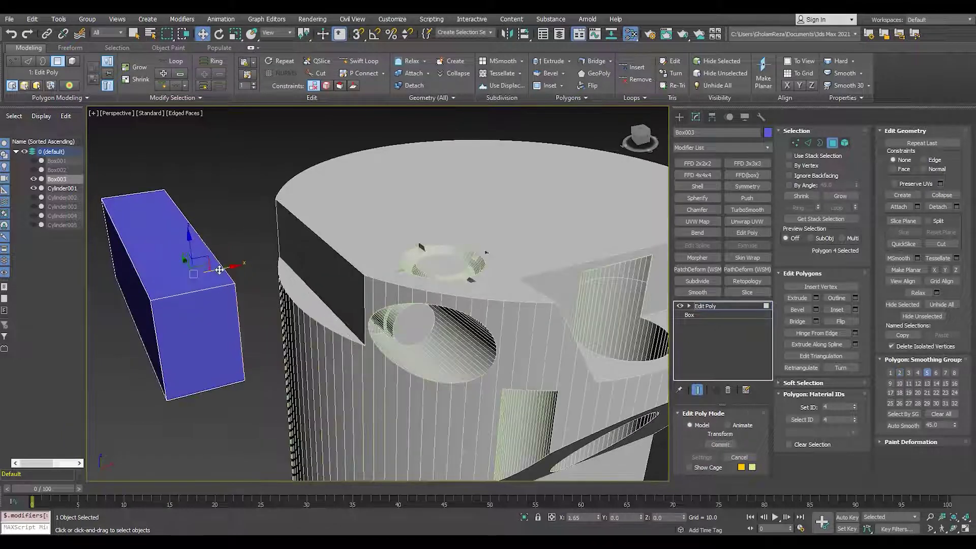
Undo the last polygon change, split the cutter lengthwise with connected edges, and select its lower polygon nearest the body
{"action": "left_click", "coordinate": [188, 328]}
{"action": "left_click", "coordinate": [189, 324]}
{"action": "key", "text": "ctrl+z"}
{"action": "middle_click_drag", "start_coordinate": [188, 331], "coordinate": [254, 374], "text": "alt"}
{"action": "key", "text": "2"}
{"action": "key", "text": "ctrl+shift+e"}
{"action": "key", "text": "4"}
{"action": "left_click", "coordinate": [251, 354]}
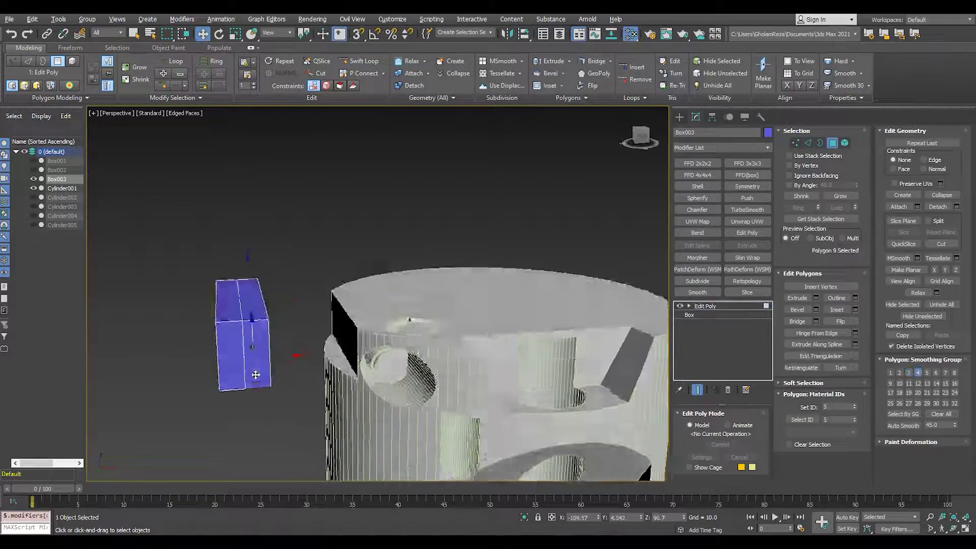
Bevel the selected lower polygon with a height of 18.877 to give the edge cutout a stepped profile
{"action": "scroll", "coordinate": [254, 375], "scroll_direction": "up", "scroll_amount": 3}
{"action": "key", "text": "ctrl+shift+b"}
{"action": "mouse_move", "coordinate": [385, 246]}
{"action": "middle_mouse_down", "text": "alt"}
{"action": "mouse_move", "coordinate": [319, 336]}
{"action": "mouse_move", "coordinate": [272, 371]}
{"action": "middle_mouse_up", "text": "alt"}
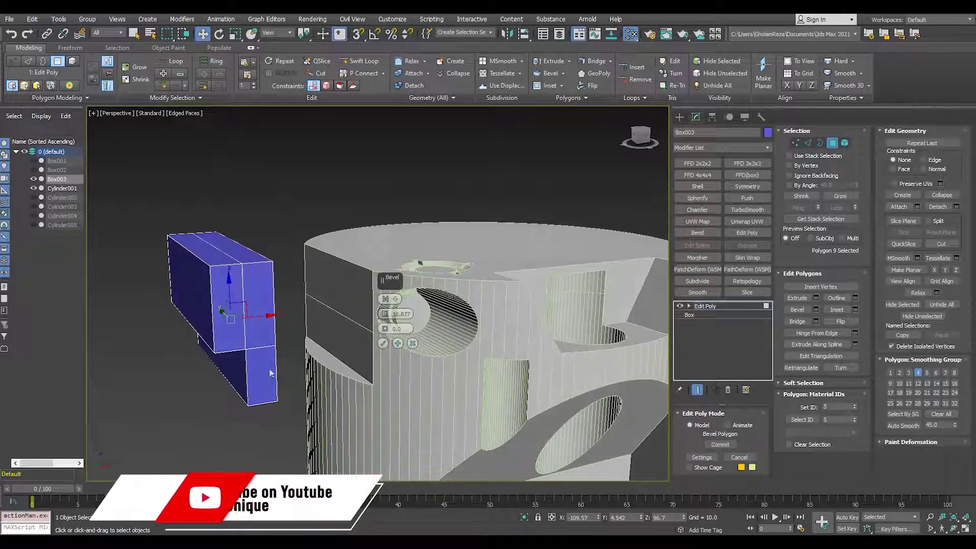
{"action": "left_click", "coordinate": [383, 343]}
Finish polygon editing on the stepped cutter and hide it
{"action": "mouse_move", "coordinate": [383, 343]}
{"action": "middle_mouse_down", "text": "alt"}
{"action": "mouse_move", "coordinate": [340, 355]}
{"action": "mouse_move", "coordinate": [376, 391]}
{"action": "mouse_move", "coordinate": [356, 335]}
{"action": "middle_mouse_up", "text": "alt"}
{"action": "key", "text": "F4"}
{"action": "left_click", "coordinate": [704, 306]}
{"action": "scroll", "coordinate": [396, 284], "scroll_direction": "down", "scroll_amount": 3}
{"action": "middle_click_drag", "start_coordinate": [397, 285], "coordinate": [315, 315], "text": "alt"}
{"action": "left_click", "coordinate": [34, 179]}
{"action": "middle_click_drag", "start_coordinate": [305, 351], "coordinate": [333, 351], "text": "alt"}
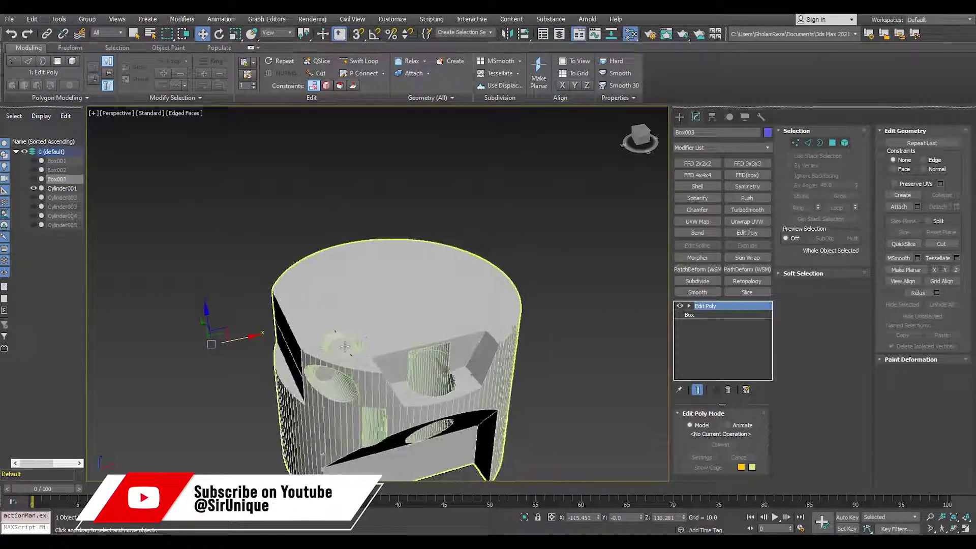
In the Top view, create a box beside the body, about 72 wide, 44 long and 69 high
{"action": "key", "text": "alt+w"}
{"action": "middle_click", "coordinate": [283, 211]}
{"action": "key", "text": "alt+w"}
{"action": "scroll", "coordinate": [425, 259], "scroll_direction": "up", "scroll_amount": 2}
{"action": "left_click", "coordinate": [679, 117]}
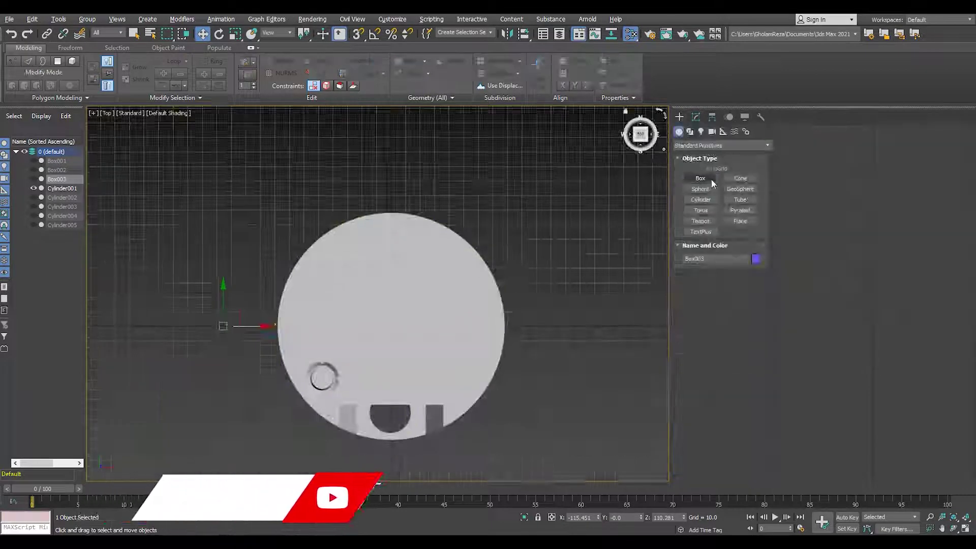
{"action": "left_click", "coordinate": [709, 180]}
{"action": "middle_click_drag", "start_coordinate": [588, 315], "coordinate": [488, 311]}
{"action": "left_click_drag", "start_coordinate": [534, 253], "coordinate": [579, 304]}
Enable 3D snapping with vertex and midpoint targets, and align the box with the body's centre in the wireframe Top view
{"action": "middle_click_drag", "start_coordinate": [514, 219], "coordinate": [578, 199]}
{"action": "left_click", "coordinate": [358, 34]}
{"action": "right_click", "coordinate": [358, 34]}
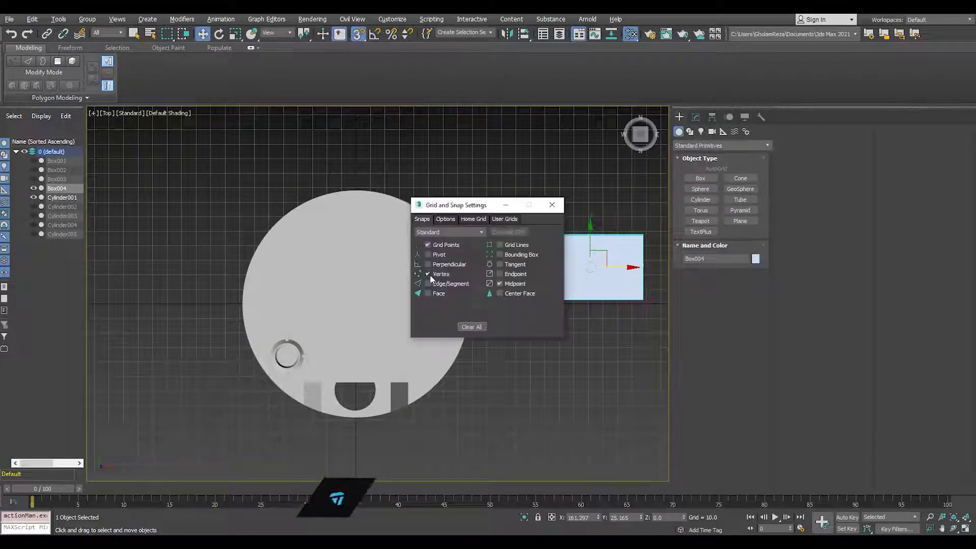
{"action": "left_click", "coordinate": [552, 206]}
{"action": "key", "text": "F3"}
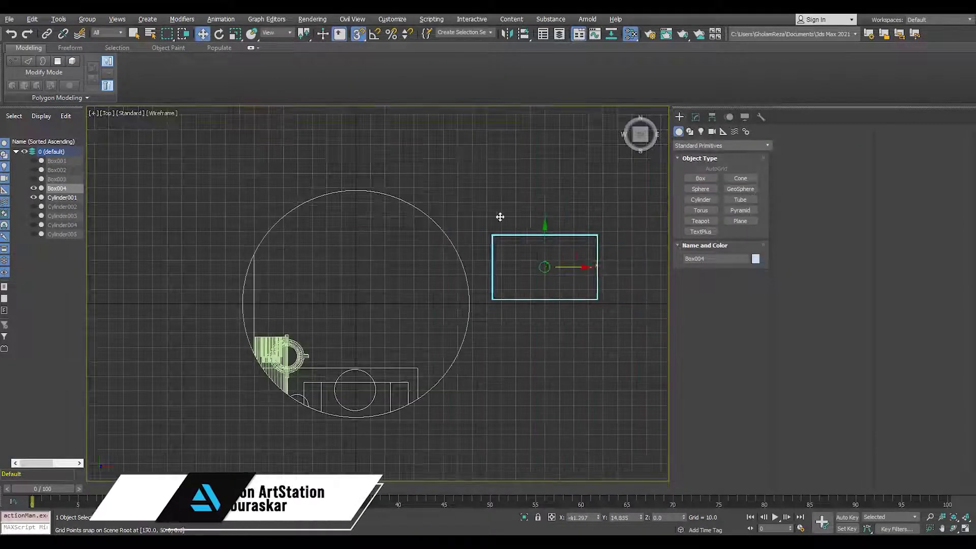
{"action": "left_click_drag", "start_coordinate": [590, 266], "coordinate": [357, 173]}
{"action": "left_click_drag", "start_coordinate": [358, 226], "coordinate": [488, 305]}
Turn off snapping and raise the box in the Perspective view until it protrudes through the body's top face
{"action": "key", "text": "s"}
{"action": "key", "text": "p"}
{"action": "left_click_drag", "start_coordinate": [401, 435], "coordinate": [391, 332]}
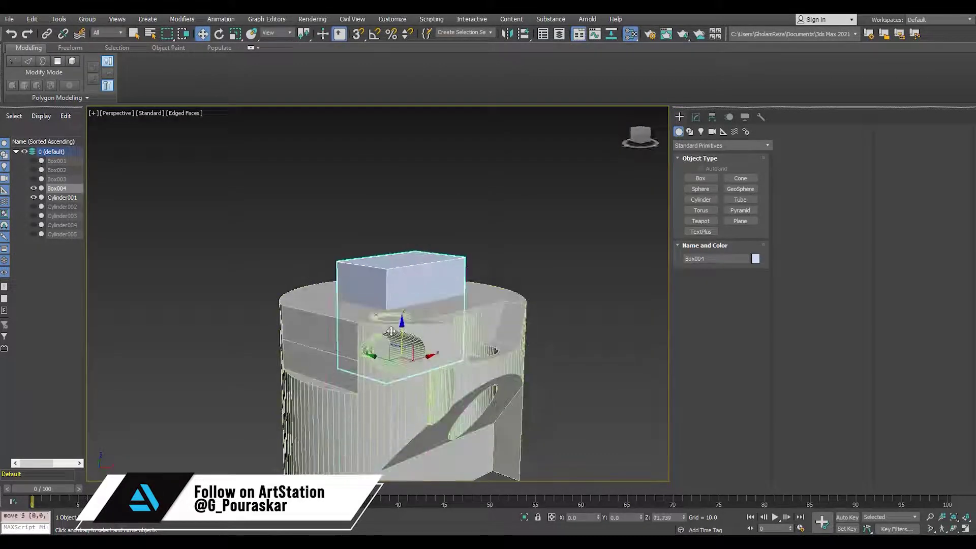
{"action": "middle_click_drag", "start_coordinate": [391, 332], "coordinate": [364, 394], "text": "alt"}
{"action": "scroll", "coordinate": [508, 326], "scroll_direction": "up", "scroll_amount": 3}
{"action": "middle_click_drag", "start_coordinate": [536, 324], "coordinate": [530, 326]}
Reduce the centred box's height to 50.462 and fine-tune its vertical position to Z 77.683
{"action": "left_click", "coordinate": [695, 117]}
{"action": "middle_click_drag", "start_coordinate": [470, 364], "coordinate": [460, 297], "text": "alt"}
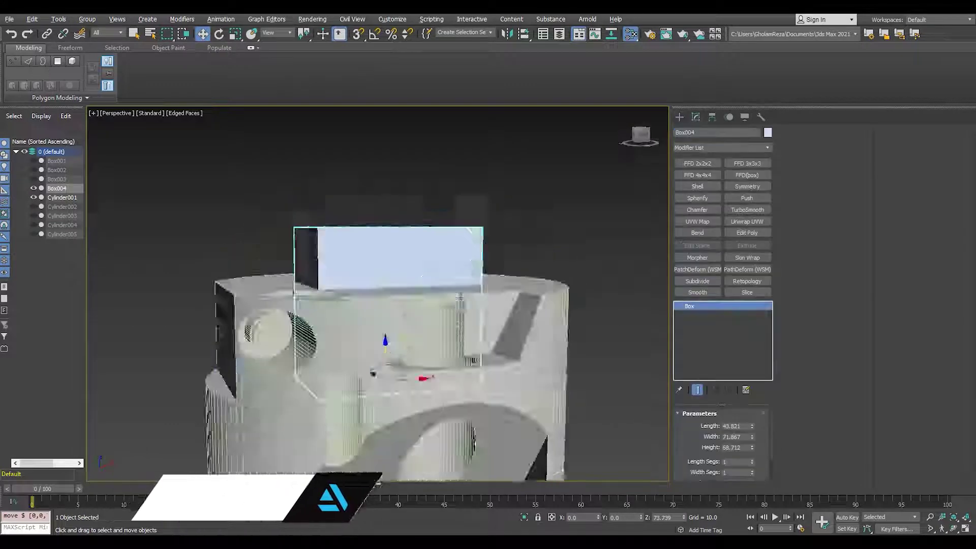
{"action": "key", "text": "F3"}
{"action": "left_click_drag", "start_coordinate": [752, 448], "coordinate": [751, 474]}
{"action": "key", "text": "F3"}
{"action": "mouse_move", "coordinate": [386, 346]}
{"action": "left_mouse_down"}
{"action": "mouse_move", "coordinate": [385, 296]}
{"action": "mouse_move", "coordinate": [387, 354]}
{"action": "left_mouse_up"}
{"action": "key", "text": "F3"}
{"action": "key", "text": "F3"}
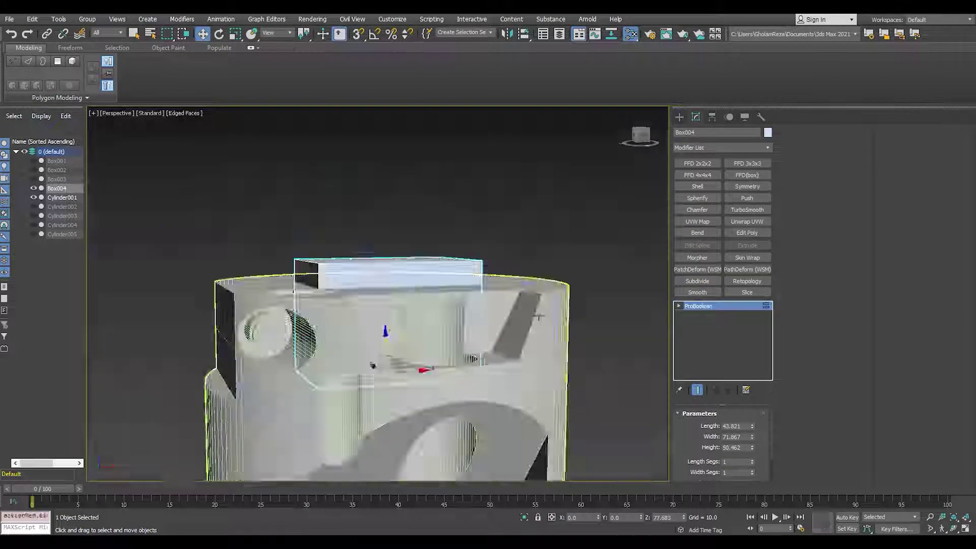
Subtract the centred box from the body with ProBoolean to cut a top pocket, and move the operand aside along X
{"action": "left_click", "coordinate": [540, 316]}
{"action": "middle_click_drag", "start_coordinate": [540, 316], "coordinate": [521, 373], "text": "alt"}
{"action": "scroll", "coordinate": [521, 288], "scroll_direction": "up", "scroll_amount": 3}
{"action": "scroll", "coordinate": [520, 288], "scroll_direction": "down", "scroll_amount": 3}
{"action": "left_click", "coordinate": [721, 425]}
{"action": "left_click", "coordinate": [402, 256]}
{"action": "scroll", "coordinate": [402, 257], "scroll_direction": "down", "scroll_amount": 5}
{"action": "left_click_drag", "start_coordinate": [431, 250], "coordinate": [147, 391]}
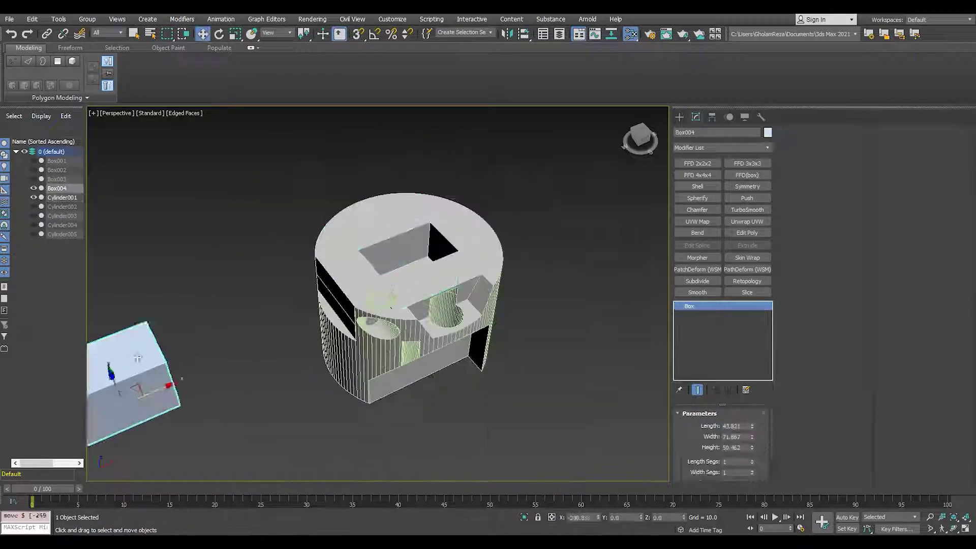
Add an Edit Poly modifier to the pocket cutter and connect its ring of edges with two lengthwise segments
{"action": "middle_click_drag", "start_coordinate": [148, 391], "coordinate": [239, 367]}
{"action": "middle_click_drag", "start_coordinate": [239, 367], "coordinate": [278, 292], "text": "alt"}
{"action": "left_click", "coordinate": [751, 234]}
{"action": "key", "text": "4"}
{"action": "left_click", "coordinate": [192, 377]}
{"action": "key", "text": "2"}
{"action": "left_click", "coordinate": [270, 355]}
{"action": "key", "text": "alt+r"}
{"action": "left_click", "coordinate": [855, 333]}
{"action": "left_click", "coordinate": [384, 344]}
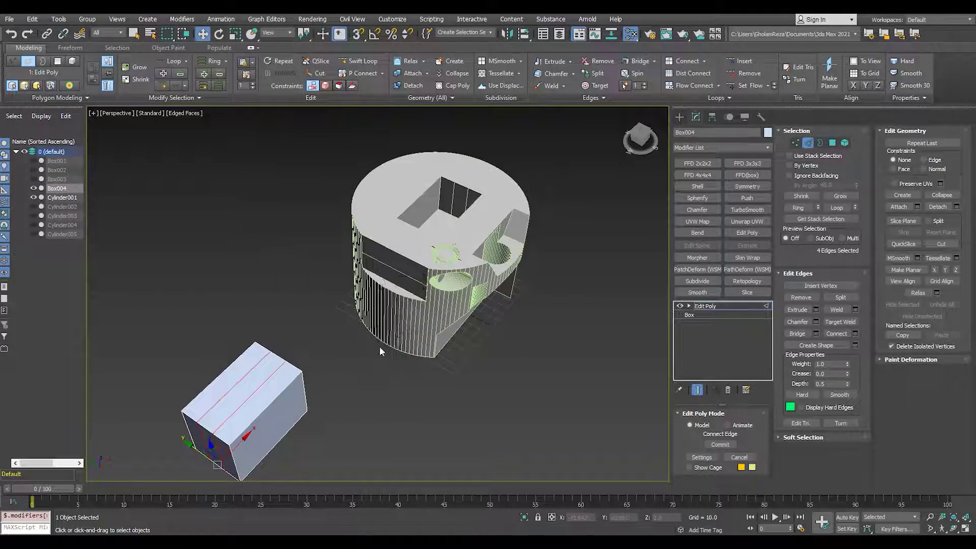
Bevel the middle polygons at both ends of the pocket cutter outward to form side notches
{"action": "middle_click_drag", "start_coordinate": [381, 350], "coordinate": [426, 294]}
{"action": "key", "text": "4"}
{"action": "left_click", "coordinate": [264, 377]}
{"action": "middle_click_drag", "start_coordinate": [357, 332], "coordinate": [285, 351], "text": "alt"}
{"action": "left_click", "coordinate": [354, 430], "text": "ctrl"}
{"action": "middle_click_drag", "start_coordinate": [284, 406], "coordinate": [331, 383], "text": "alt"}
{"action": "scroll", "coordinate": [330, 381], "scroll_direction": "down", "scroll_amount": 3}
{"action": "left_click", "coordinate": [816, 310]}
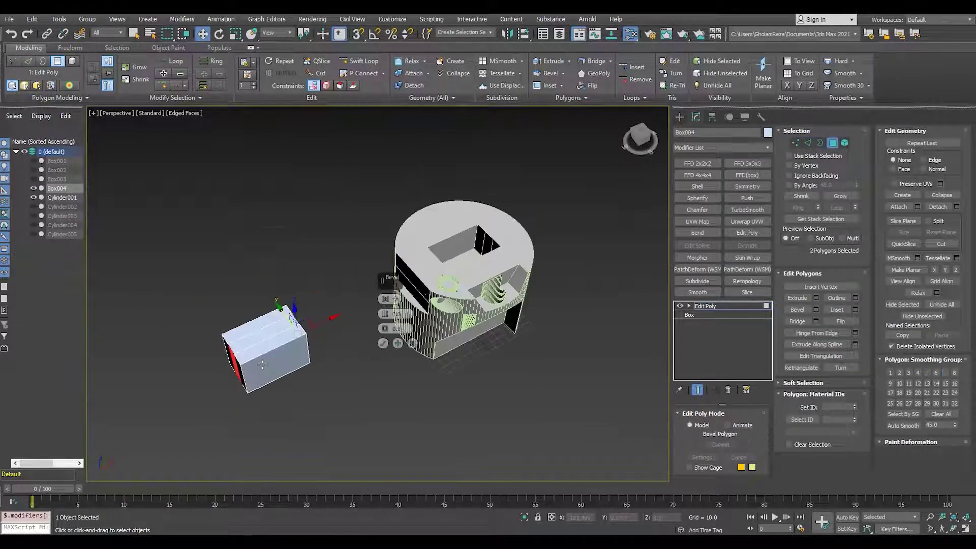
{"action": "scroll", "coordinate": [262, 364], "scroll_direction": "up", "scroll_amount": 3}
{"action": "left_click_drag", "start_coordinate": [385, 314], "coordinate": [391, 291]}
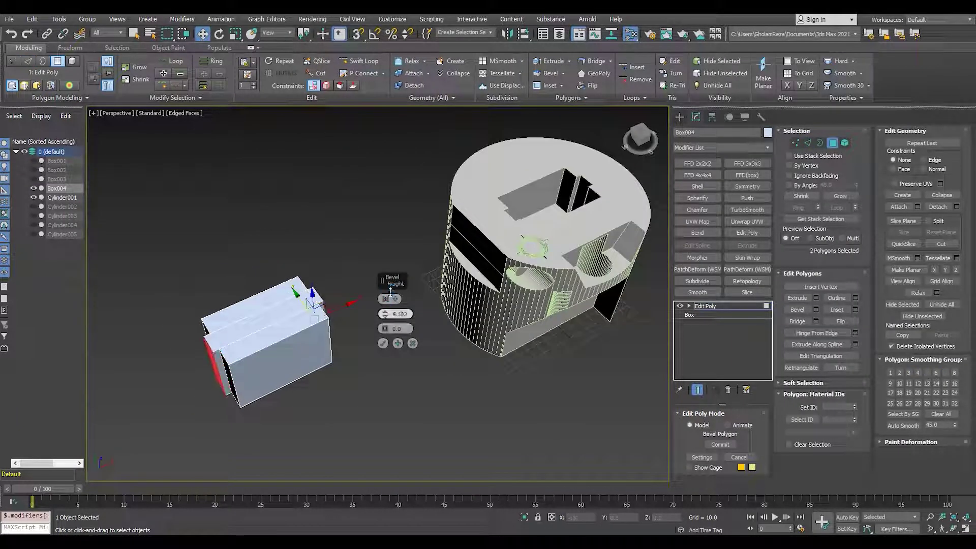
{"action": "left_click", "coordinate": [382, 344]}
Chamfer one vertical corner edge of the pocket cutter by 6.389, adding segments to round it
{"action": "left_click", "coordinate": [285, 366]}
{"action": "middle_click_drag", "start_coordinate": [284, 366], "coordinate": [553, 331], "text": "alt"}
{"action": "scroll", "coordinate": [328, 378], "scroll_direction": "up", "scroll_amount": 3}
{"action": "key", "text": "2"}
{"action": "scroll", "coordinate": [326, 379], "scroll_direction": "down", "scroll_amount": 3}
{"action": "scroll", "coordinate": [401, 337], "scroll_direction": "up", "scroll_amount": 4}
{"action": "scroll", "coordinate": [553, 331], "scroll_direction": "up", "scroll_amount": 4}
{"action": "left_click", "coordinate": [816, 322]}
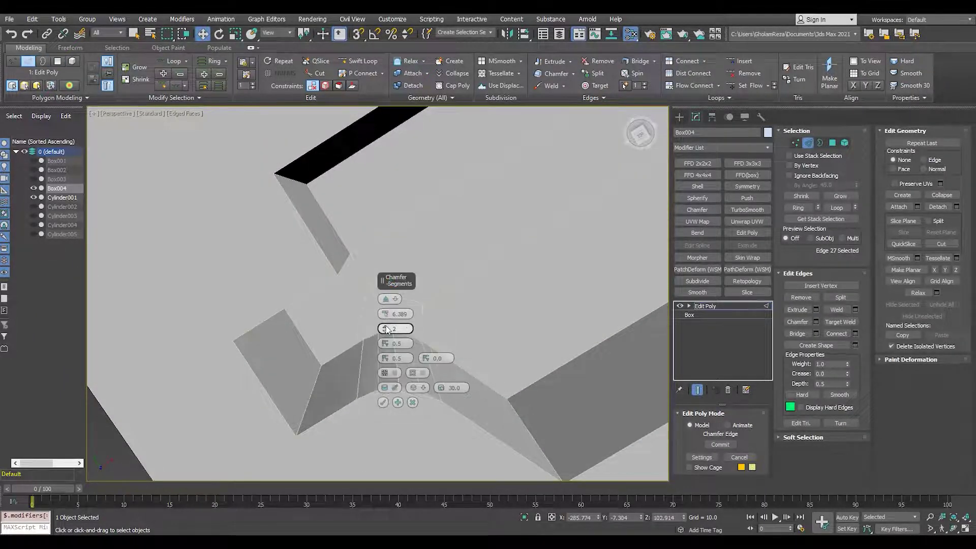
{"action": "left_click", "coordinate": [383, 402]}
Apply the same 6.389 rounded chamfer to another vertical corner edge of the pocket cutter
{"action": "scroll", "coordinate": [435, 338], "scroll_direction": "down", "scroll_amount": 6}
{"action": "middle_click_drag", "start_coordinate": [435, 337], "coordinate": [431, 311], "text": "alt"}
{"action": "scroll", "coordinate": [292, 422], "scroll_direction": "up", "scroll_amount": 4}
{"action": "left_click", "coordinate": [315, 409]}
{"action": "middle_click_drag", "start_coordinate": [356, 356], "coordinate": [440, 288], "text": "alt"}
{"action": "scroll", "coordinate": [482, 318], "scroll_direction": "up", "scroll_amount": 3}
{"action": "left_click", "coordinate": [816, 322]}
{"action": "middle_click_drag", "start_coordinate": [420, 407], "coordinate": [356, 351]}
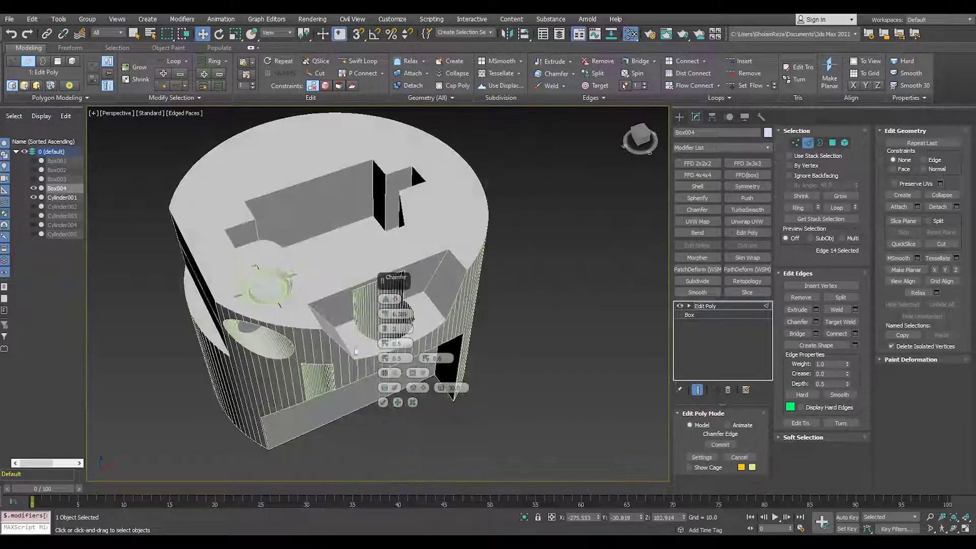
{"action": "left_click", "coordinate": [383, 402]}
Finish editing the pocket cutter and change the body's object color to black
{"action": "scroll", "coordinate": [373, 264], "scroll_direction": "down", "scroll_amount": 6}
{"action": "middle_click_drag", "start_coordinate": [366, 285], "coordinate": [363, 260], "text": "alt"}
{"action": "scroll", "coordinate": [335, 266], "scroll_direction": "up", "scroll_amount": 4}
{"action": "left_click", "coordinate": [699, 307]}
{"action": "left_click", "coordinate": [457, 295]}
{"action": "left_click", "coordinate": [767, 133]}
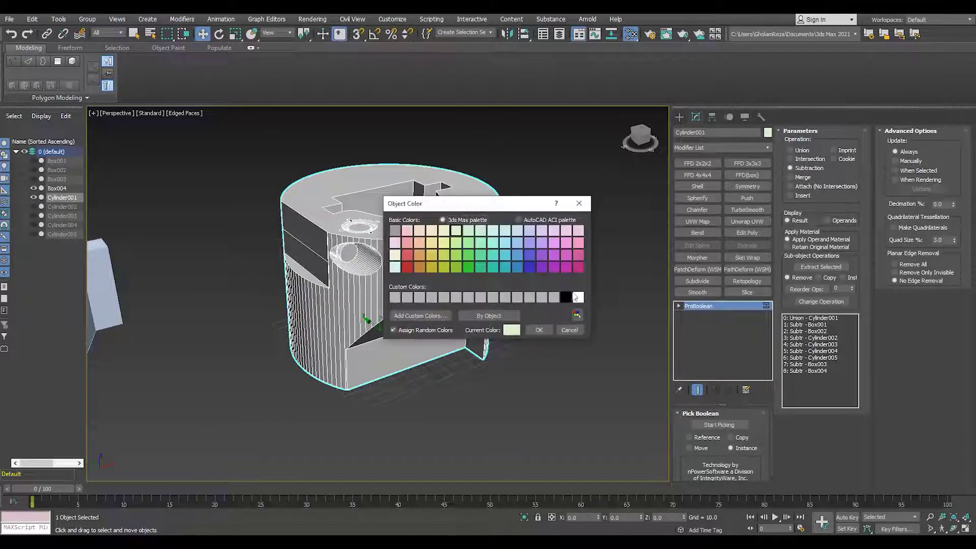
{"action": "left_click", "coordinate": [566, 297]}
{"action": "left_click", "coordinate": [539, 330]}
Check the chamfered pocket against its cutter, hide the cutter, and collapse the default layer's object list
{"action": "left_click", "coordinate": [255, 325]}
{"action": "middle_click_drag", "start_coordinate": [254, 325], "coordinate": [348, 288], "text": "alt"}
{"action": "scroll", "coordinate": [285, 310], "scroll_direction": "down", "scroll_amount": 4}
{"action": "scroll", "coordinate": [345, 282], "scroll_direction": "up", "scroll_amount": 4}
{"action": "left_click", "coordinate": [203, 289]}
{"action": "left_click", "coordinate": [16, 152]}
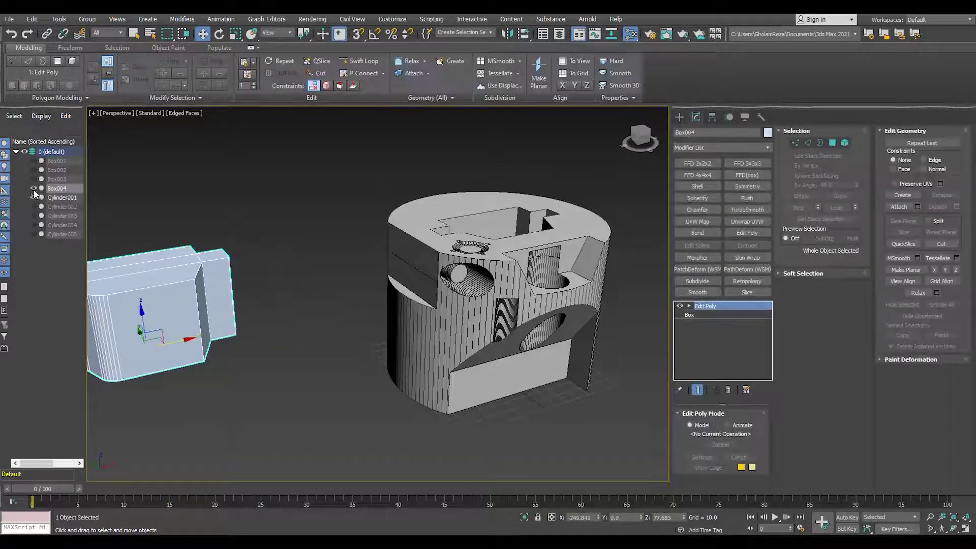
{"action": "left_click", "coordinate": [33, 188]}
{"action": "left_click", "coordinate": [15, 151]}
In the Top view, create a thin box between the top pocket and the notch at the body's edge
{"action": "middle_click_drag", "start_coordinate": [305, 264], "coordinate": [325, 311], "text": "alt"}
{"action": "key", "text": "t"}
{"action": "scroll", "coordinate": [371, 349], "scroll_direction": "up", "scroll_amount": 4}
{"action": "left_click", "coordinate": [679, 117]}
{"action": "left_click", "coordinate": [701, 178]}
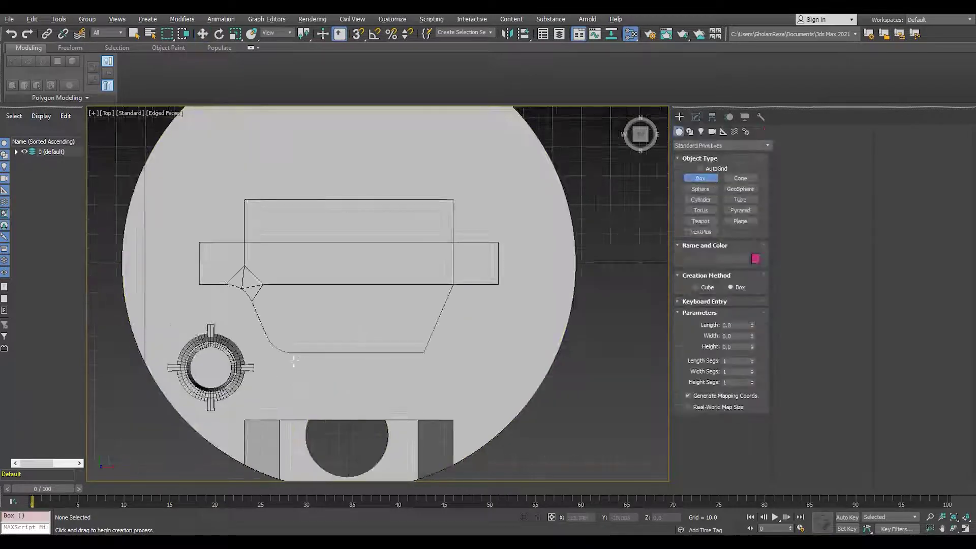
{"action": "left_click", "coordinate": [421, 362]}
{"action": "left_click_drag", "start_coordinate": [414, 376], "coordinate": [349, 427]}
{"action": "key", "text": "w"}
Position the thin box at the body's top face alongside the pocket, and select the body
{"action": "middle_click_drag", "start_coordinate": [377, 431], "coordinate": [379, 339]}
{"action": "scroll", "coordinate": [379, 339], "scroll_direction": "down", "scroll_amount": 3}
{"action": "key", "text": "p"}
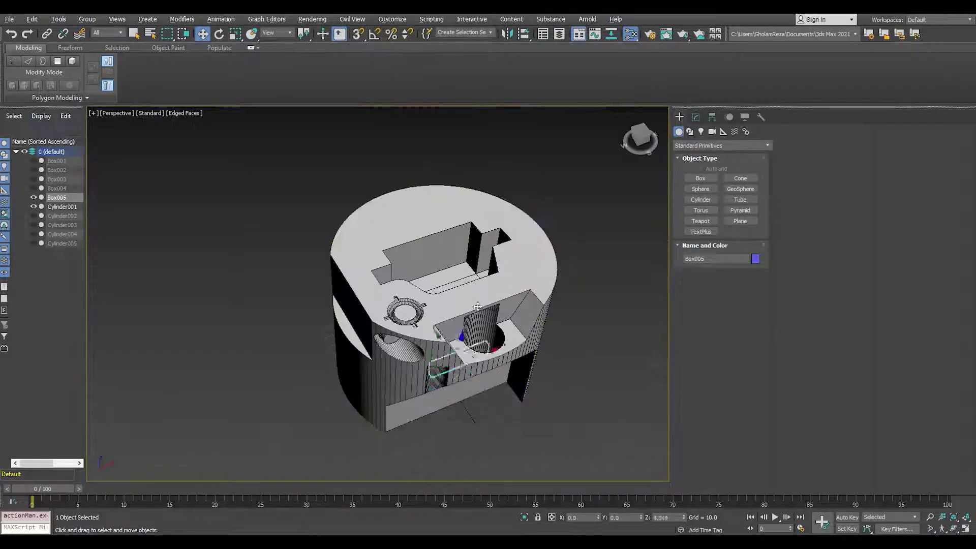
{"action": "scroll", "coordinate": [490, 273], "scroll_direction": "up", "scroll_amount": 6}
{"action": "middle_click_drag", "start_coordinate": [490, 273], "coordinate": [473, 323], "text": "alt"}
{"action": "left_click", "coordinate": [598, 329]}
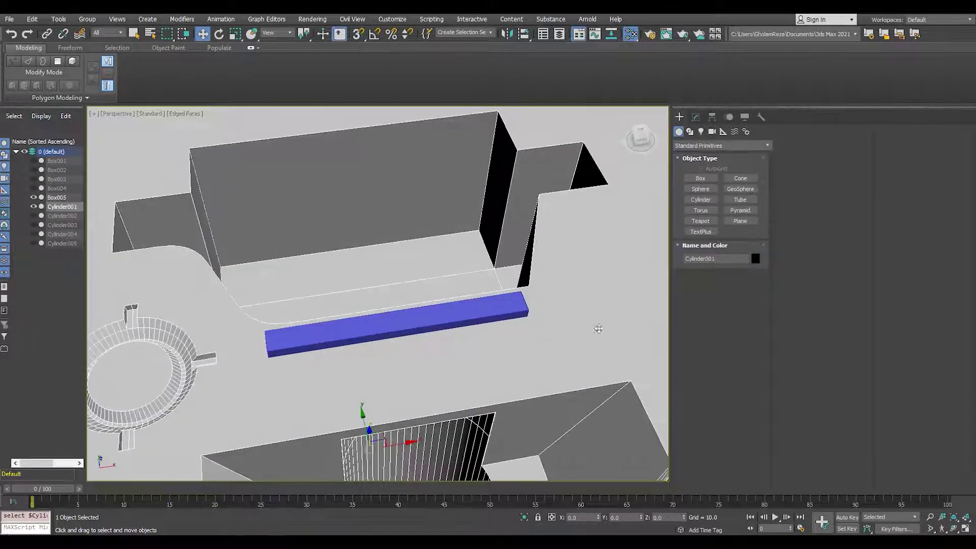
Subtract the thin box from the body as an instanced ProBoolean operand and move the box cutter out beside the body
{"action": "left_click", "coordinate": [696, 117]}
{"action": "scroll", "coordinate": [495, 359], "scroll_direction": "down", "scroll_amount": 4}
{"action": "key", "text": "w"}
{"action": "left_click", "coordinate": [478, 336]}
{"action": "left_click_drag", "start_coordinate": [491, 350], "coordinate": [185, 403]}
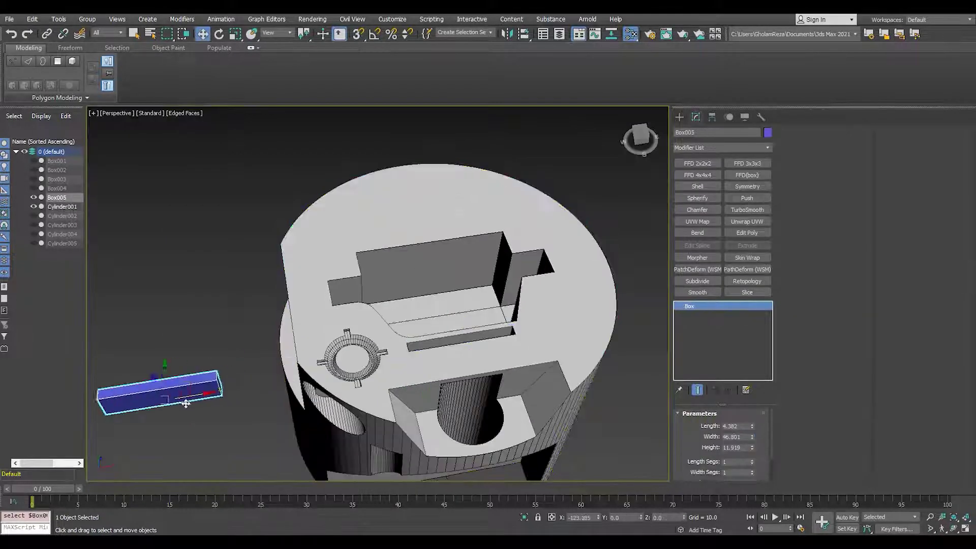
Add an Edit Poly modifier to the thin box cutter and chamfer two of its vertical end edges by about 1.16
{"action": "key", "text": "z"}
{"action": "scroll", "coordinate": [185, 376], "scroll_direction": "down", "scroll_amount": 6}
{"action": "scroll", "coordinate": [356, 320], "scroll_direction": "up", "scroll_amount": 3}
{"action": "middle_click_drag", "start_coordinate": [500, 323], "coordinate": [461, 325], "text": "alt"}
{"action": "key", "text": "2"}
{"action": "left_click", "coordinate": [239, 363]}
{"action": "middle_click_drag", "start_coordinate": [190, 366], "coordinate": [258, 362]}
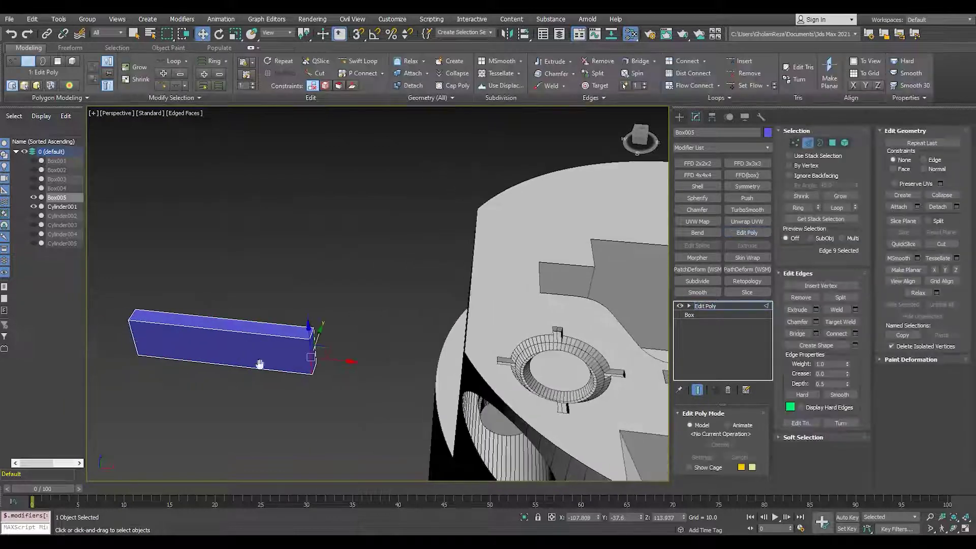
{"action": "left_click", "coordinate": [131, 340], "text": "ctrl"}
{"action": "middle_click_drag", "start_coordinate": [188, 349], "coordinate": [117, 339]}
{"action": "left_click", "coordinate": [816, 322]}
{"action": "mouse_move", "coordinate": [386, 314]}
{"action": "left_mouse_down"}
{"action": "mouse_move", "coordinate": [387, 265]}
{"action": "mouse_move", "coordinate": [385, 309]}
{"action": "left_mouse_up"}
{"action": "scroll", "coordinate": [219, 346], "scroll_direction": "up", "scroll_amount": 5}
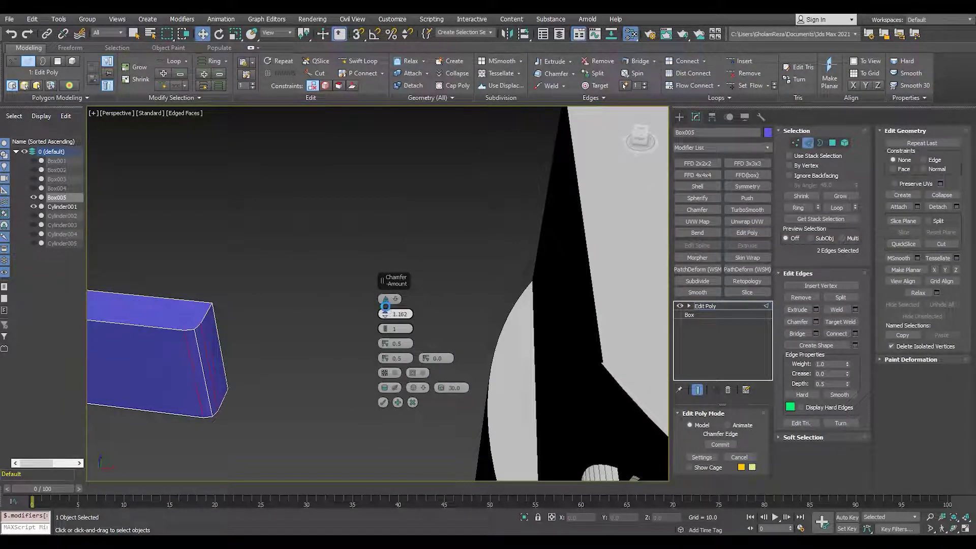
{"action": "scroll", "coordinate": [155, 356], "scroll_direction": "down", "scroll_amount": 5}
{"action": "left_click", "coordinate": [383, 403]}
{"action": "scroll", "coordinate": [272, 381], "scroll_direction": "down", "scroll_amount": 5}
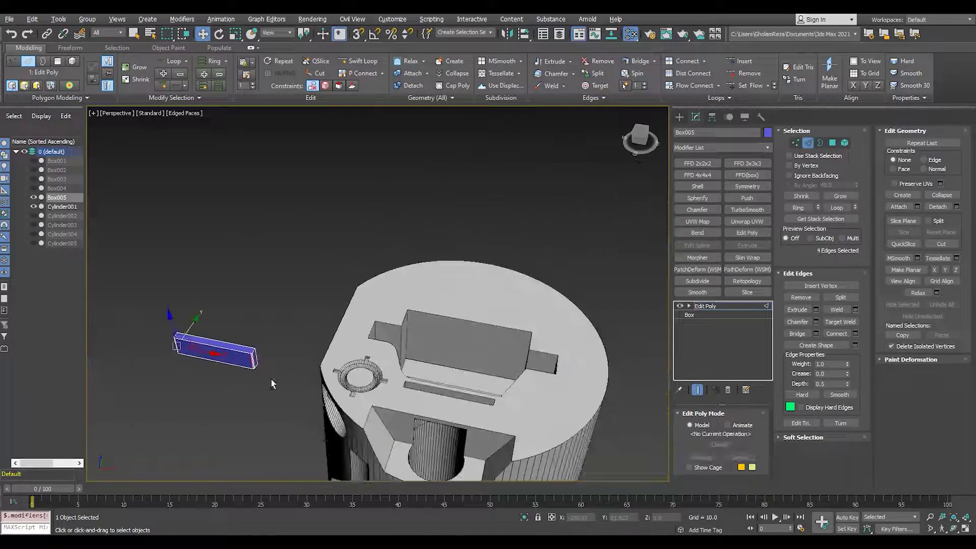
{"action": "middle_click_drag", "start_coordinate": [273, 383], "coordinate": [270, 402], "text": "alt"}
{"action": "left_click", "coordinate": [709, 306]}
In the Top view, clone the chamfered box cutter onto the body beside the round recess
{"action": "middle_click_drag", "start_coordinate": [259, 350], "coordinate": [303, 386], "text": "alt"}
{"action": "key", "text": "alt+w"}
{"action": "middle_click", "coordinate": [224, 231]}
{"action": "key", "text": "alt+w"}
{"action": "middle_click_drag", "start_coordinate": [224, 233], "coordinate": [335, 266]}
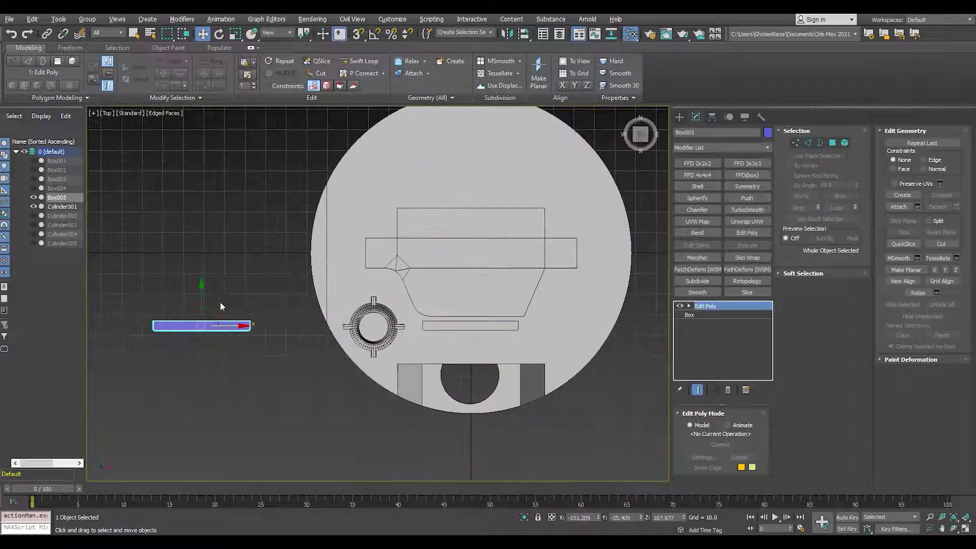
{"action": "mouse_move", "coordinate": [220, 306]}
{"action": "left_mouse_down", "text": "shift"}
{"action": "mouse_move", "coordinate": [391, 278]}
{"action": "mouse_move", "coordinate": [380, 314]}
{"action": "left_mouse_up", "text": "shift"}
{"action": "left_click", "coordinate": [494, 320]}
Rotate the cloned box parallel to the pocket's slanted edge with angle snap and scale it down
{"action": "scroll", "coordinate": [402, 285], "scroll_direction": "up", "scroll_amount": 5}
{"action": "key", "text": "e"}
{"action": "key", "text": "a"}
{"action": "key", "text": "r"}
{"action": "scroll", "coordinate": [376, 316], "scroll_direction": "down", "scroll_amount": 2}
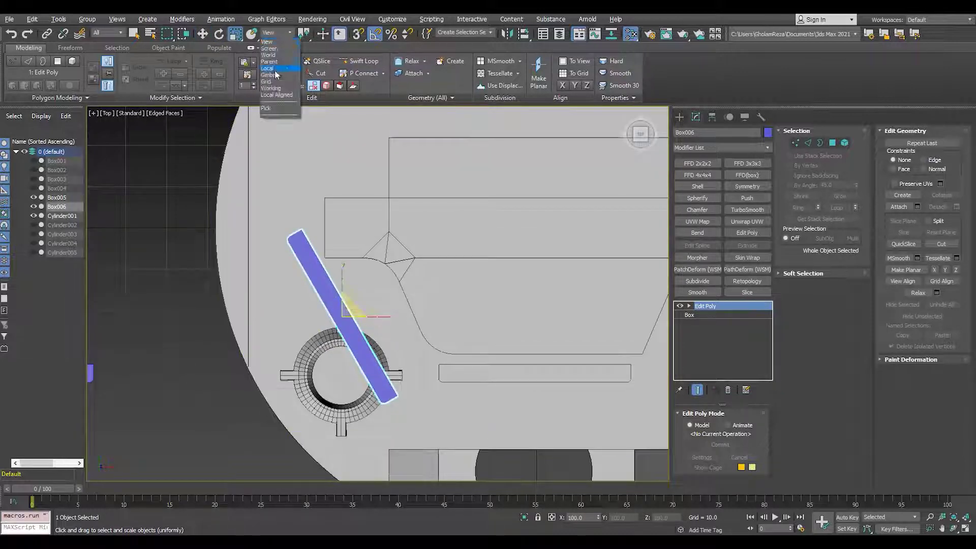
Use the Local coordinate system to move the slanted box between the round recess and the pocket's sloped edge
{"action": "left_click", "coordinate": [270, 69]}
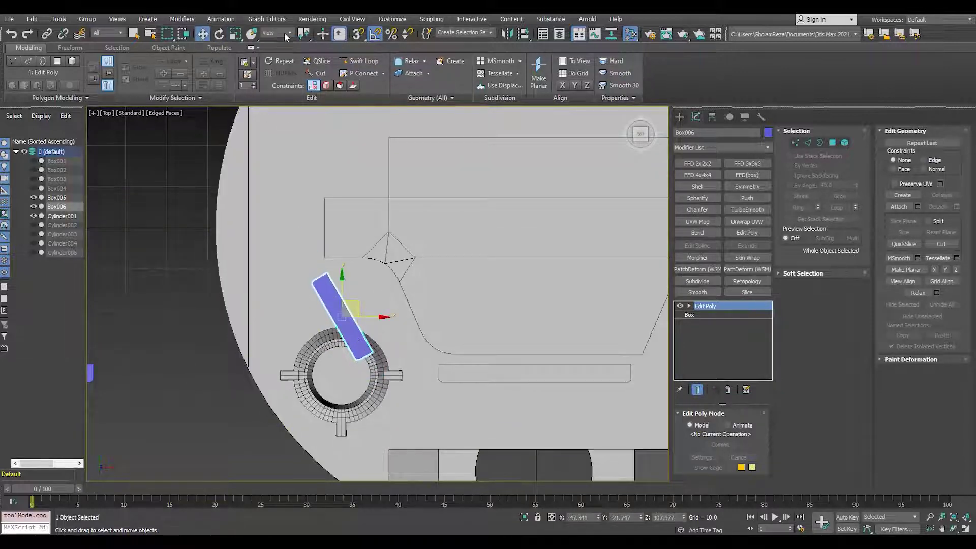
{"action": "scroll", "coordinate": [376, 313], "scroll_direction": "up", "scroll_amount": 2}
{"action": "left_click_drag", "start_coordinate": [357, 303], "coordinate": [419, 288]}
{"action": "scroll", "coordinate": [411, 339], "scroll_direction": "up", "scroll_amount": 2}
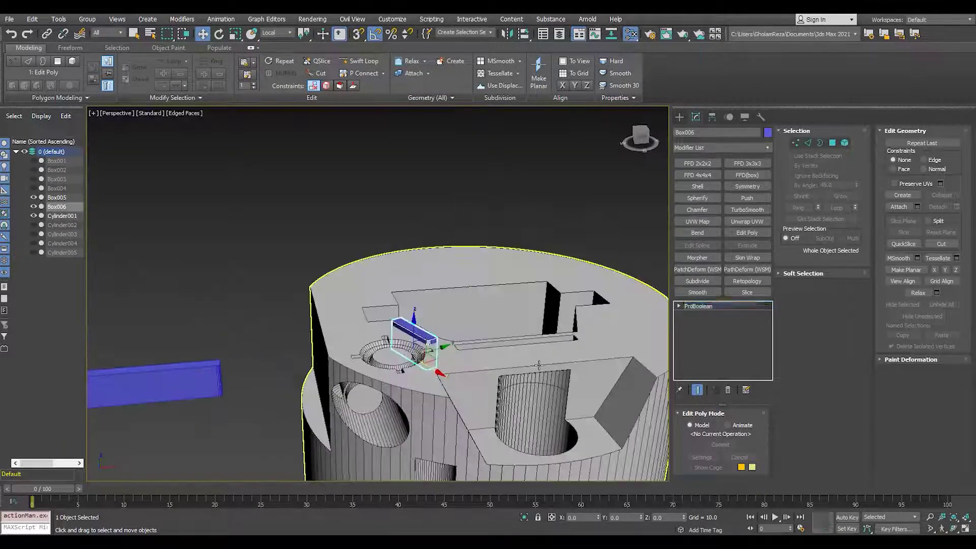
Subtract the slanted box from the body as an instanced ProBoolean operand and move its cutter outside the body
{"action": "left_click", "coordinate": [435, 350]}
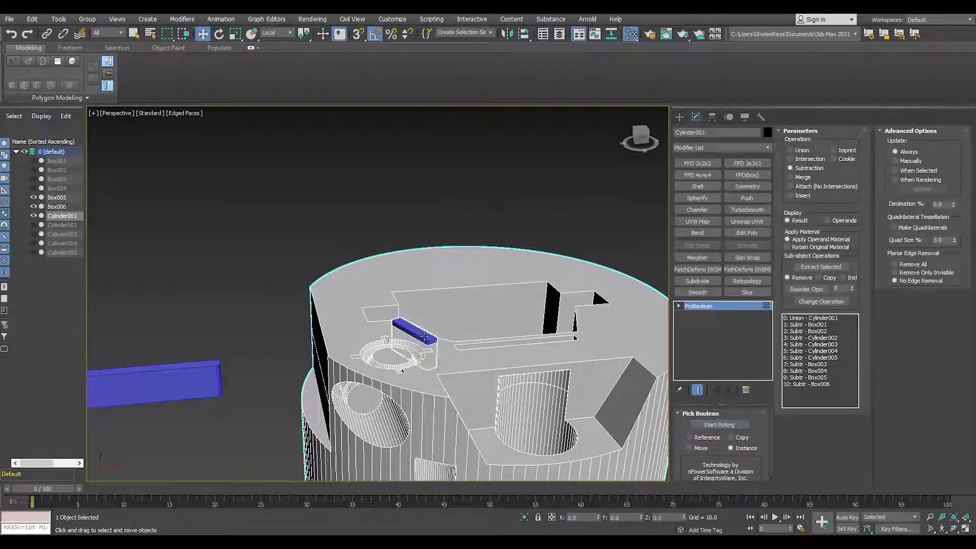
{"action": "left_click", "coordinate": [425, 337]}
{"action": "scroll", "coordinate": [309, 370], "scroll_direction": "up", "scroll_amount": 3}
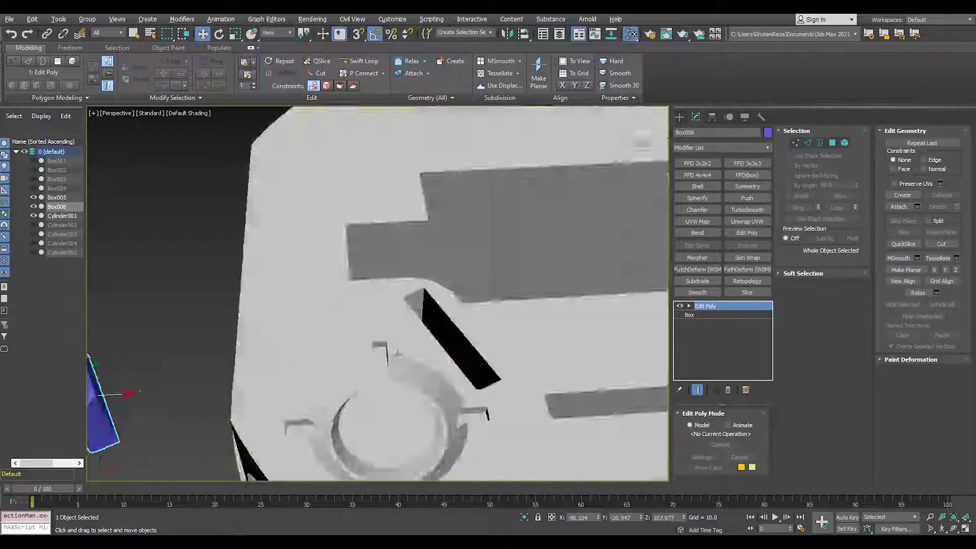
{"action": "scroll", "coordinate": [346, 331], "scroll_direction": "down", "scroll_amount": 6}
{"action": "scroll", "coordinate": [404, 294], "scroll_direction": "up", "scroll_amount": 2}
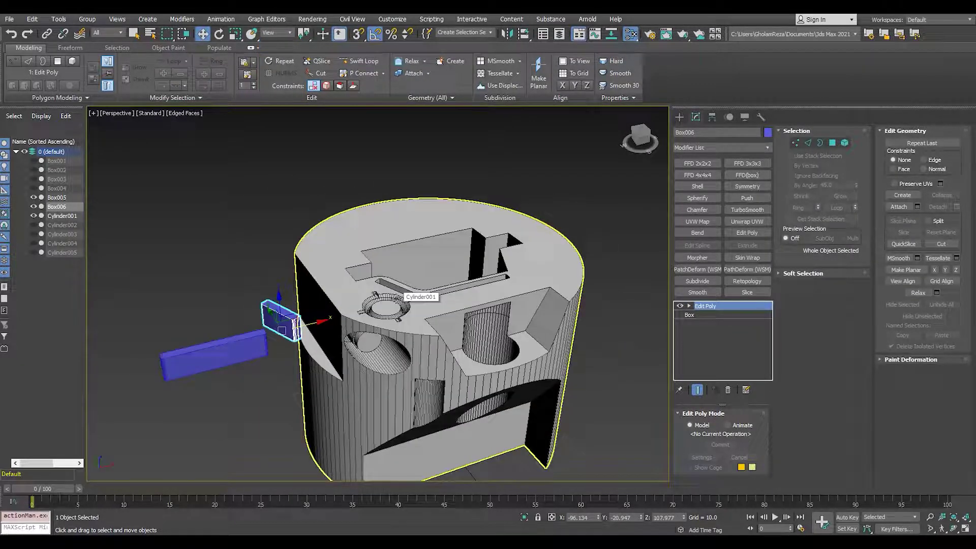
Hide both thin box cutters beside the body
{"action": "scroll", "coordinate": [401, 293], "scroll_direction": "down", "scroll_amount": 3}
{"action": "left_click_drag", "start_coordinate": [196, 262], "coordinate": [318, 367]}
{"action": "key", "text": "Delete"}
{"action": "scroll", "coordinate": [336, 348], "scroll_direction": "up", "scroll_amount": 3}
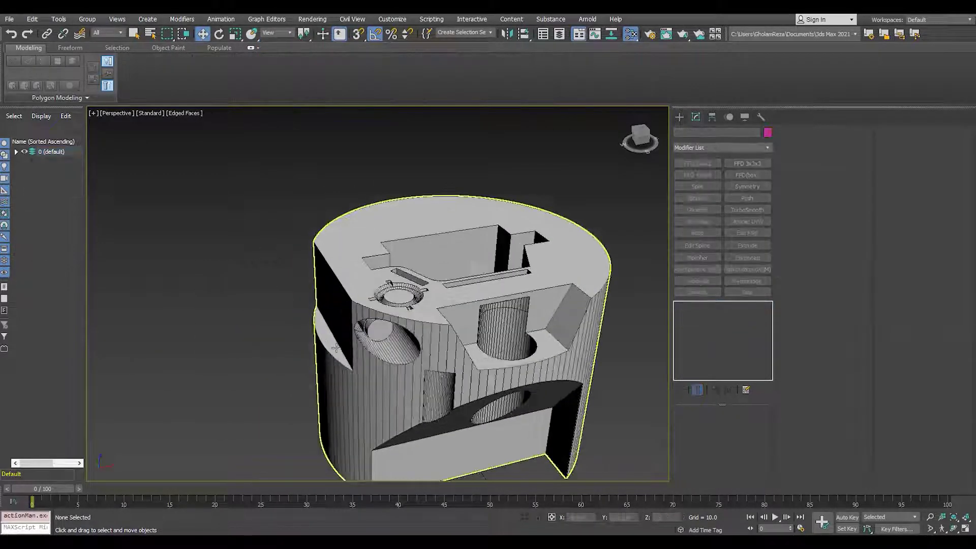
In the Left view, create a cylinder above the body's top face
{"action": "key", "text": "t"}
{"action": "middle_click_drag", "start_coordinate": [322, 298], "coordinate": [366, 368]}
{"action": "left_click", "coordinate": [680, 118]}
{"action": "left_click", "coordinate": [701, 200]}
{"action": "key", "text": "l"}
{"action": "middle_click_drag", "start_coordinate": [353, 237], "coordinate": [373, 231]}
{"action": "left_click", "coordinate": [401, 214]}
Convert the new cylinder to an editable poly, connect its side vertices across the middle, and remove its lower half
{"action": "key", "text": "w"}
{"action": "scroll", "coordinate": [420, 213], "scroll_direction": "up", "scroll_amount": 2}
{"action": "left_click_drag", "start_coordinate": [388, 258], "coordinate": [236, 244]}
{"action": "left_click", "coordinate": [696, 117]}
{"action": "scroll", "coordinate": [392, 238], "scroll_direction": "up", "scroll_amount": 3}
{"action": "key", "text": "1"}
{"action": "key", "text": "ctrl+shift+e"}
{"action": "scroll", "coordinate": [375, 265], "scroll_direction": "up", "scroll_amount": 2}
{"action": "left_click_drag", "start_coordinate": [468, 239], "coordinate": [57, 432]}
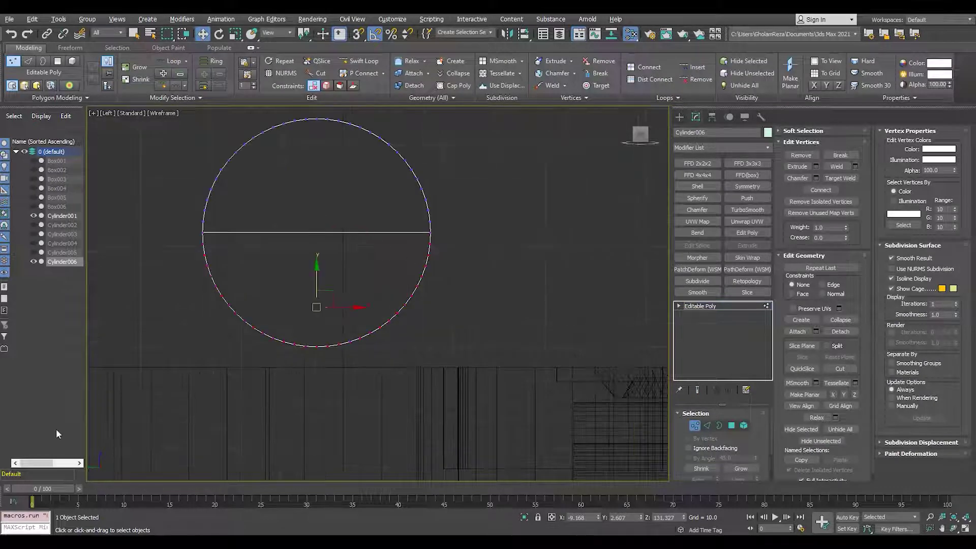
{"action": "scroll", "coordinate": [365, 256], "scroll_direction": "down", "scroll_amount": 4}
Extend the half cylinder's open border straight down and widen its lower end into a tapered tab
{"action": "key", "text": "3"}
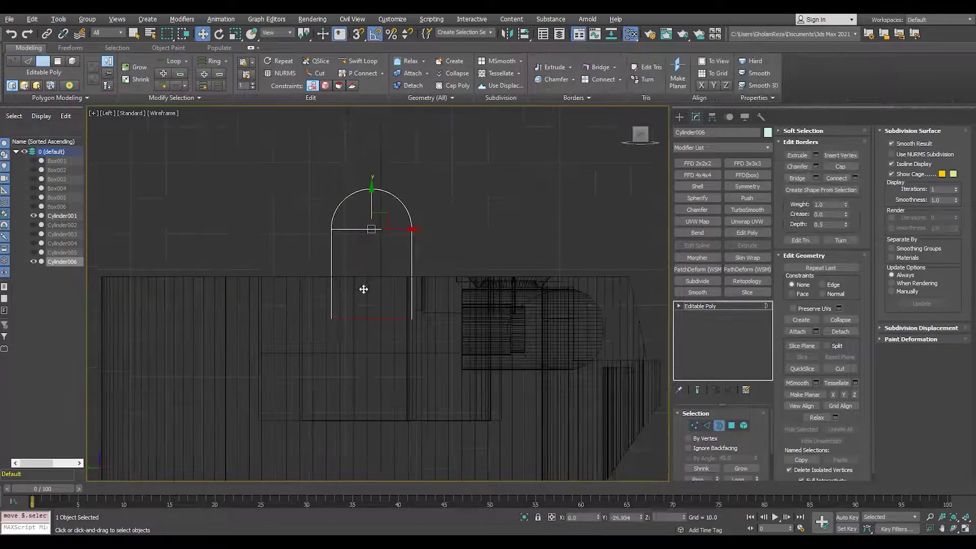
{"action": "scroll", "coordinate": [382, 315], "scroll_direction": "up", "scroll_amount": 2}
{"action": "key", "text": "r"}
{"action": "scroll", "coordinate": [391, 204], "scroll_direction": "up", "scroll_amount": 3}
Remove the horizontal edges where the tab's arch meets its flared sides
{"action": "key", "text": "2"}
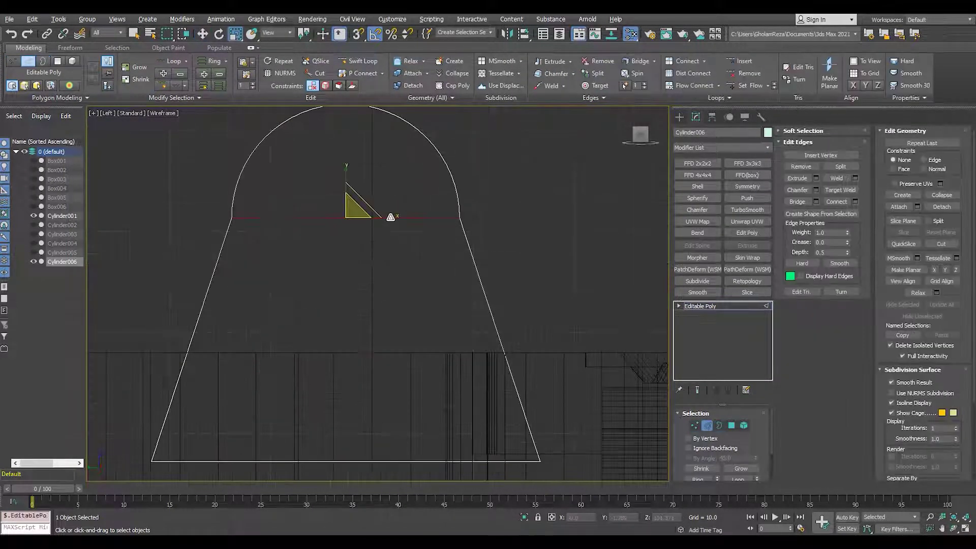
{"action": "scroll", "coordinate": [429, 214], "scroll_direction": "up", "scroll_amount": 3}
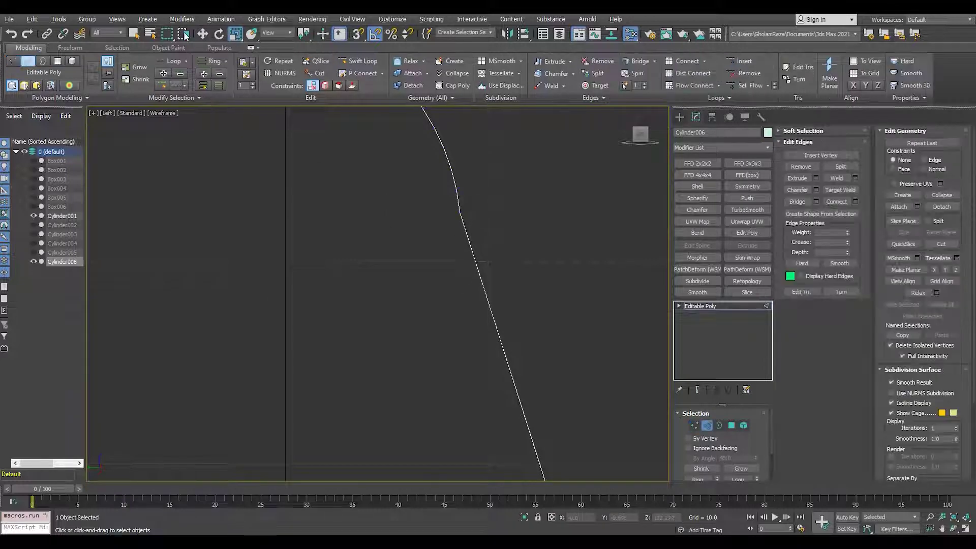
{"action": "scroll", "coordinate": [438, 247], "scroll_direction": "down", "scroll_amount": 3}
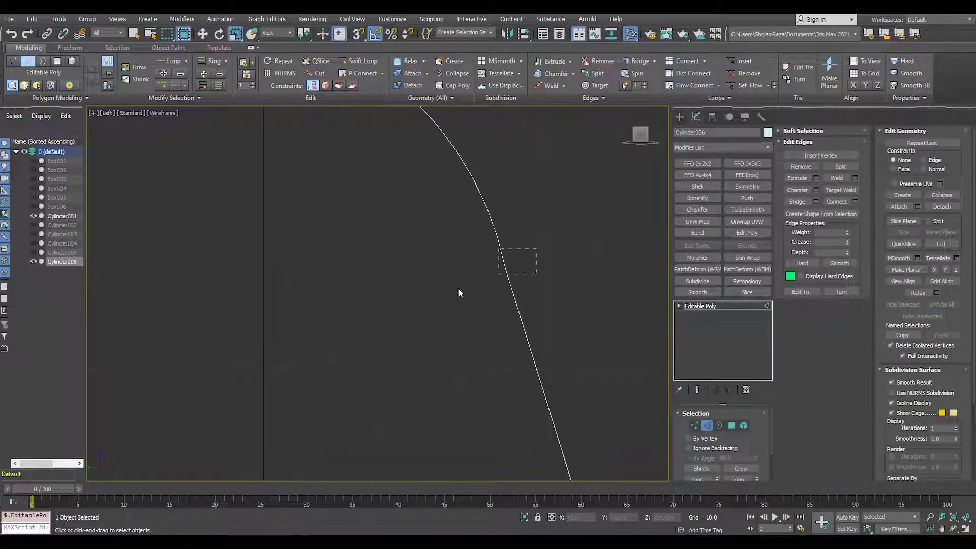
Thin the tapered tab by moving its end face, and place the tab beside the body's flat side cut
{"action": "key", "text": "p"}
{"action": "key", "text": "2"}
{"action": "scroll", "coordinate": [429, 249], "scroll_direction": "up", "scroll_amount": 4}
{"action": "key", "text": "4"}
{"action": "left_click", "coordinate": [414, 239]}
{"action": "key", "text": "w"}
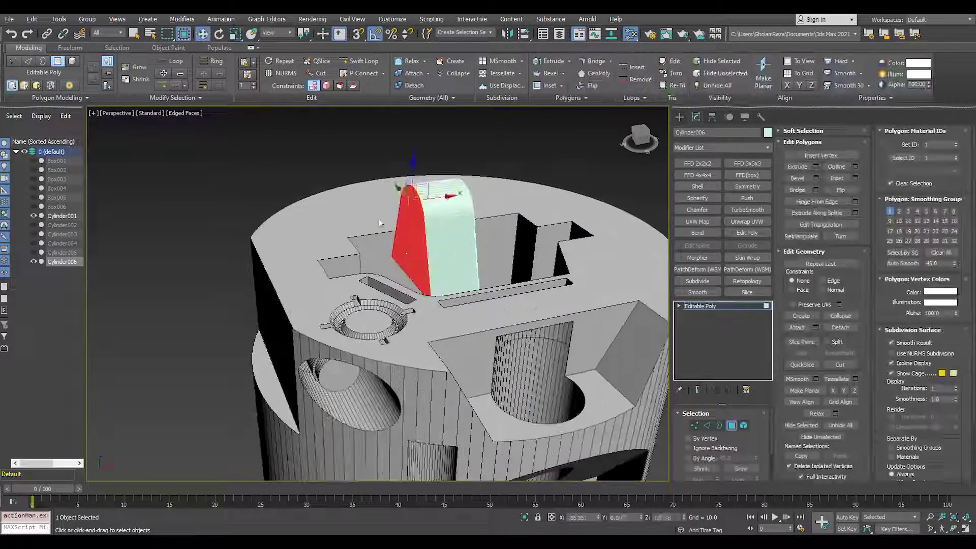
{"action": "left_click_drag", "start_coordinate": [436, 202], "coordinate": [290, 232]}
{"action": "left_click", "coordinate": [713, 307]}
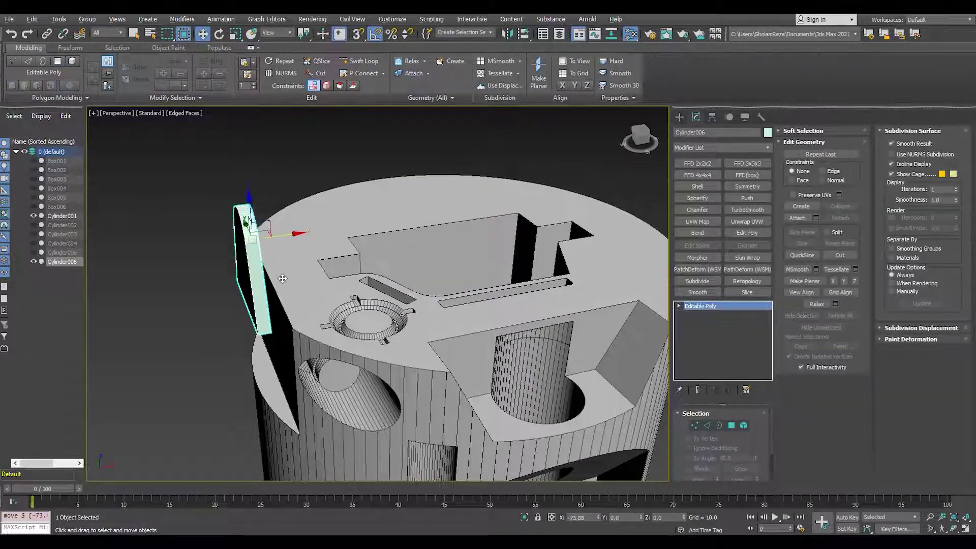
Lower the tab along the body's flat side cut and adjust its thickness by moving its face polygon
{"action": "middle_click_drag", "start_coordinate": [287, 254], "coordinate": [325, 188], "text": "alt"}
{"action": "left_click_drag", "start_coordinate": [281, 165], "coordinate": [281, 213]}
{"action": "middle_click_drag", "start_coordinate": [310, 254], "coordinate": [272, 344], "text": "alt"}
{"action": "scroll", "coordinate": [274, 315], "scroll_direction": "up", "scroll_amount": 4}
{"action": "key", "text": "4"}
{"action": "left_click_drag", "start_coordinate": [289, 206], "coordinate": [309, 209]}
{"action": "scroll", "coordinate": [305, 219], "scroll_direction": "down", "scroll_amount": 4}
{"action": "middle_click_drag", "start_coordinate": [282, 236], "coordinate": [362, 214], "text": "alt"}
{"action": "scroll", "coordinate": [296, 240], "scroll_direction": "up", "scroll_amount": 5}
{"action": "key", "text": "4"}
{"action": "scroll", "coordinate": [296, 240], "scroll_direction": "down", "scroll_amount": 5}
Stretch the tab upward by raising the vertices of its rounded end
{"action": "key", "text": "1"}
{"action": "left_click_drag", "start_coordinate": [389, 154], "coordinate": [244, 226]}
{"action": "left_click_drag", "start_coordinate": [298, 184], "coordinate": [300, 119]}
{"action": "middle_click_drag", "start_coordinate": [301, 119], "coordinate": [361, 248], "text": "alt"}
Center the tab at Y 0 and nudge it inward against the body's flat side cut
{"action": "key", "text": "l"}
{"action": "key", "text": "F3"}
{"action": "key", "text": "1"}
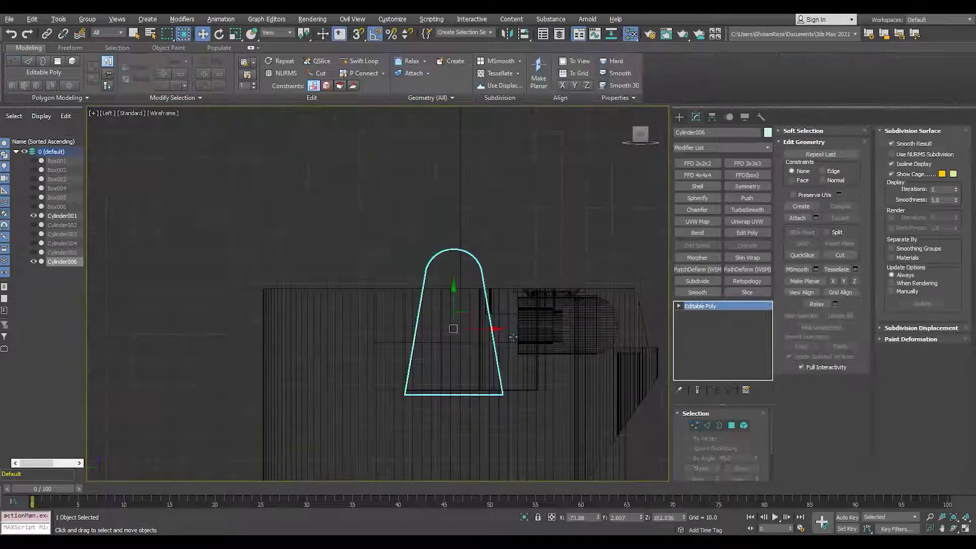
{"action": "key", "text": "p"}
{"action": "key", "text": "F3"}
{"action": "middle_click_drag", "start_coordinate": [407, 361], "coordinate": [399, 402], "text": "alt"}
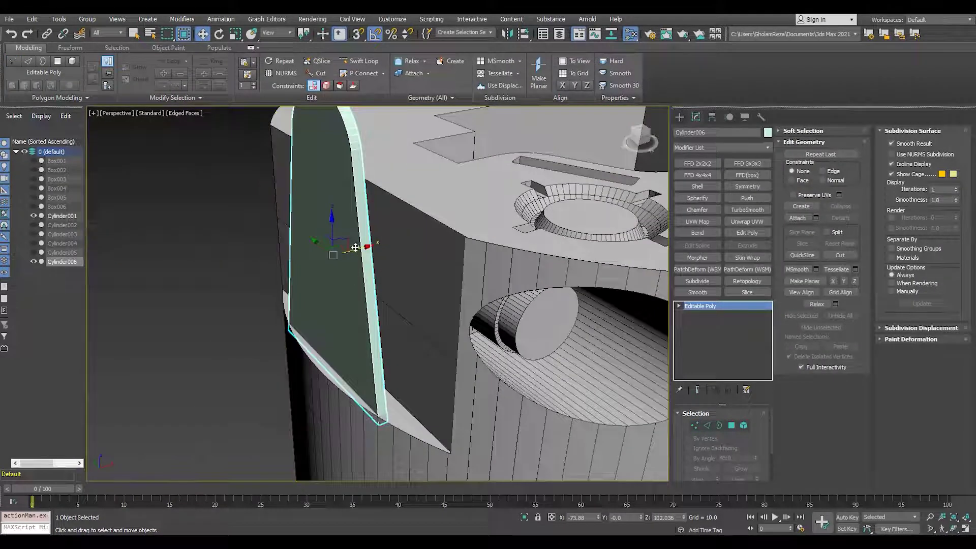
{"action": "left_click_drag", "start_coordinate": [355, 248], "coordinate": [359, 248]}
{"action": "middle_click_drag", "start_coordinate": [359, 248], "coordinate": [402, 275], "text": "alt"}
{"action": "scroll", "coordinate": [401, 275], "scroll_direction": "down", "scroll_amount": 3}
Move the tab's bottom vertices vertically to fit the ledge of the side cut
{"action": "scroll", "coordinate": [410, 279], "scroll_direction": "up", "scroll_amount": 2}
{"action": "key", "text": "1"}
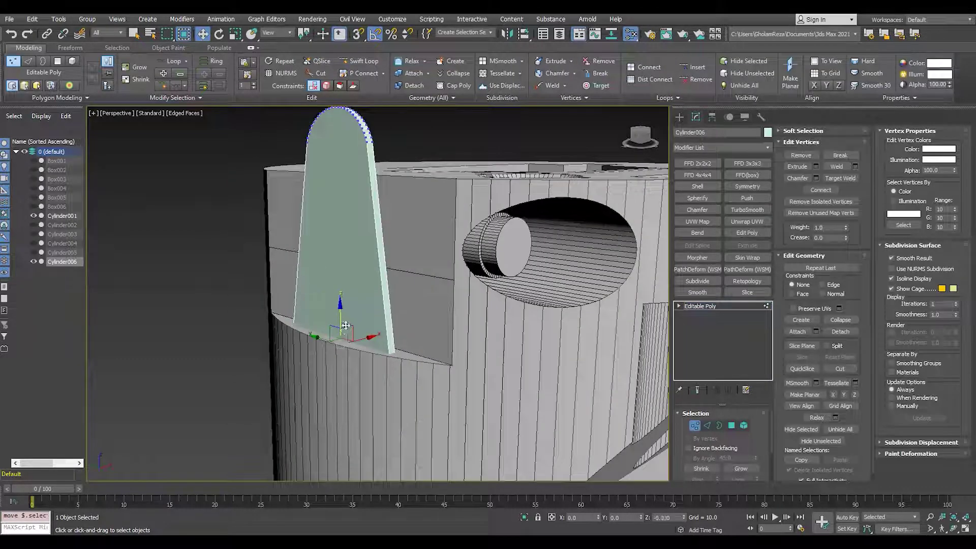
{"action": "middle_click_drag", "start_coordinate": [345, 325], "coordinate": [414, 283], "text": "alt"}
{"action": "scroll", "coordinate": [413, 283], "scroll_direction": "down", "scroll_amount": 3}
In the Left view, raise the tab's arch vertices farther above the body's top face
{"action": "key", "text": "1"}
{"action": "key", "text": "alt+w"}
{"action": "middle_click", "coordinate": [305, 351]}
{"action": "key", "text": "alt+w"}
{"action": "key", "text": "1"}
{"action": "left_click_drag", "start_coordinate": [539, 296], "coordinate": [394, 223]}
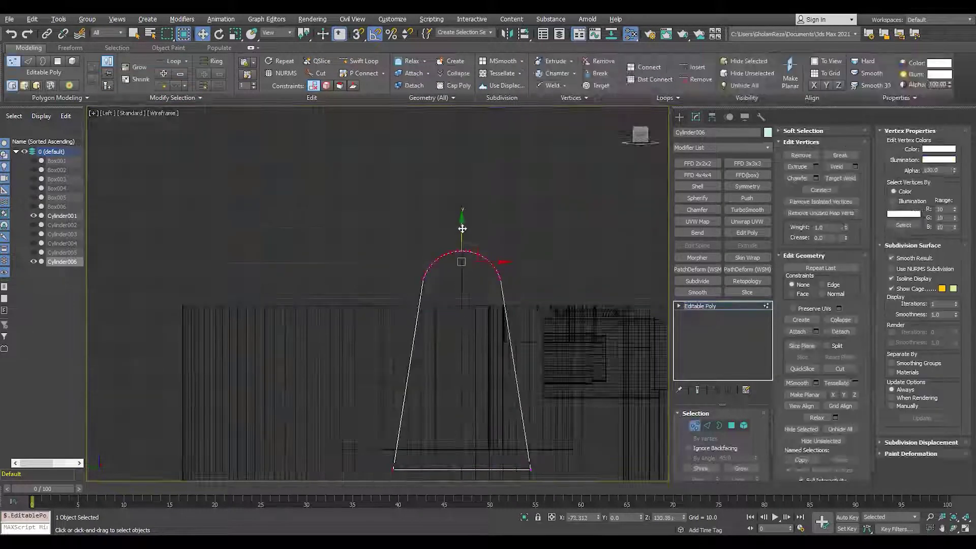
Create a short cylinder centered in the tab's rounded end and move it so it passes through the tab
{"action": "left_click", "coordinate": [679, 117]}
{"action": "left_click", "coordinate": [701, 200]}
{"action": "scroll", "coordinate": [474, 277], "scroll_direction": "up", "scroll_amount": 2}
{"action": "left_click_drag", "start_coordinate": [462, 280], "coordinate": [474, 322]}
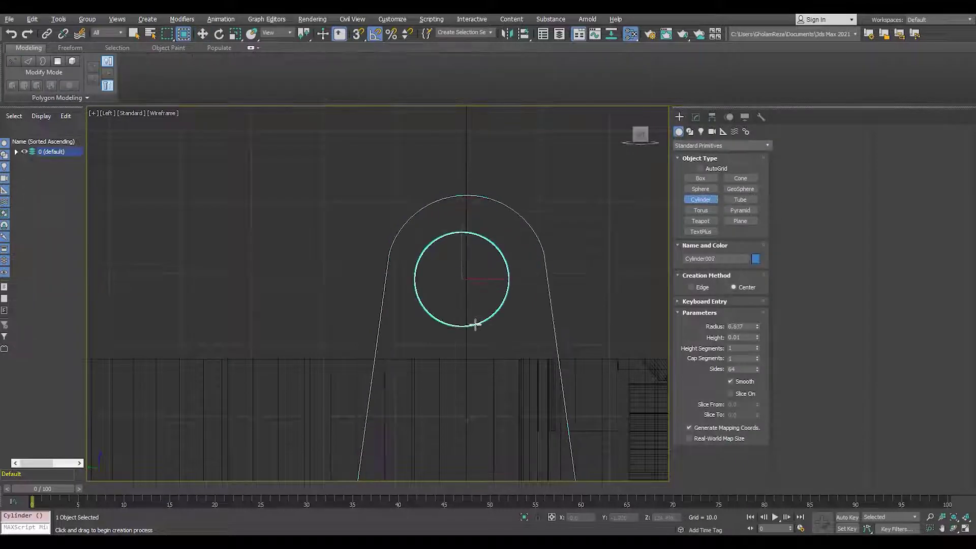
{"action": "right_click", "coordinate": [486, 291]}
{"action": "key", "text": "p"}
{"action": "scroll", "coordinate": [565, 243], "scroll_direction": "up", "scroll_amount": 3}
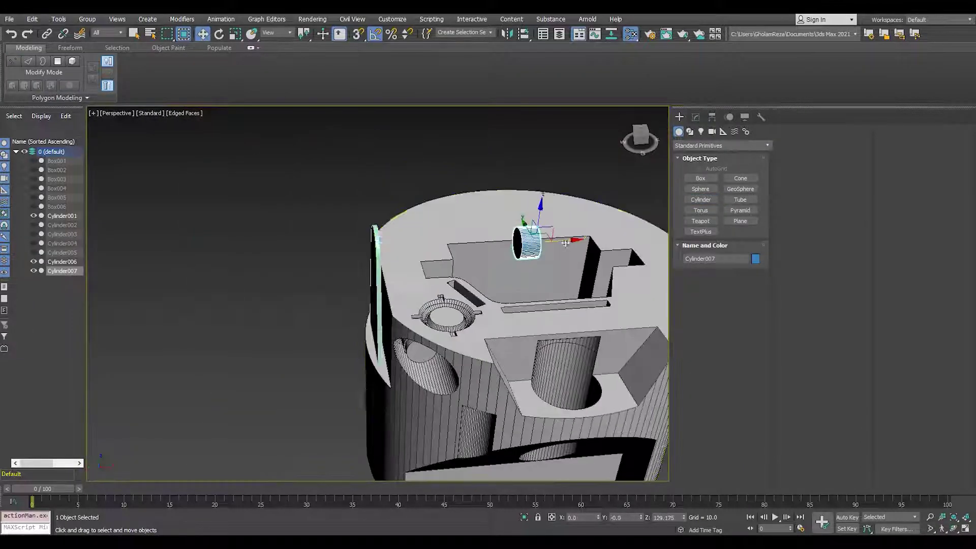
{"action": "scroll", "coordinate": [376, 254], "scroll_direction": "up", "scroll_amount": 4}
Connect the tab's slanted side edges with one segment across its faces
{"action": "left_click", "coordinate": [395, 315]}
{"action": "middle_click_drag", "start_coordinate": [395, 366], "coordinate": [440, 353], "text": "alt"}
{"action": "key", "text": "F3"}
{"action": "scroll", "coordinate": [440, 353], "scroll_direction": "down", "scroll_amount": 3}
{"action": "key", "text": "2"}
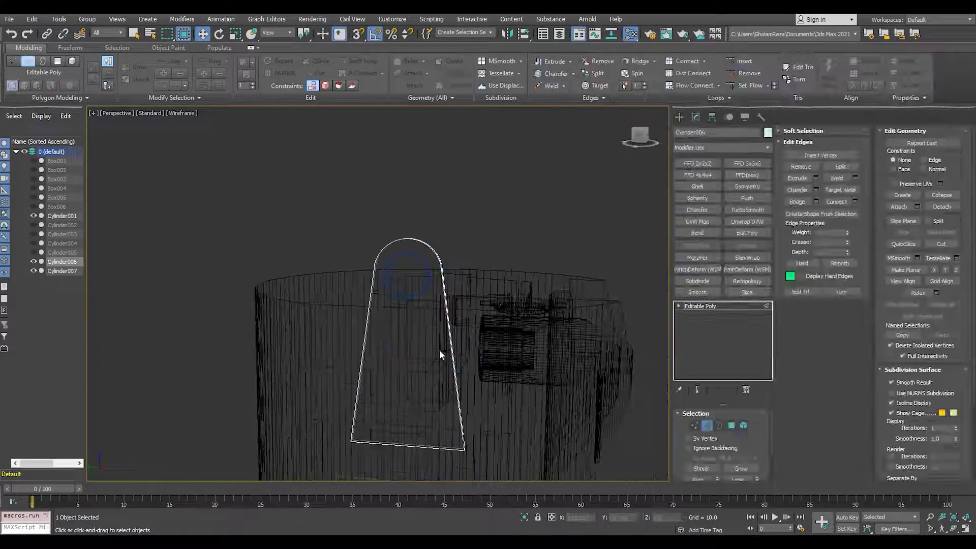
{"action": "left_click_drag", "start_coordinate": [538, 365], "coordinate": [326, 351]}
{"action": "scroll", "coordinate": [467, 360], "scroll_direction": "up", "scroll_amount": 3}
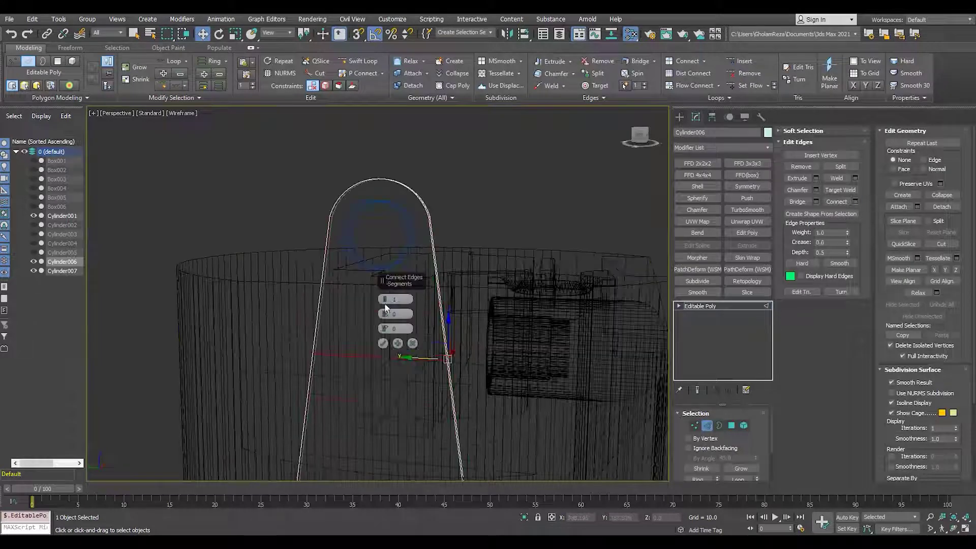
{"action": "left_click", "coordinate": [383, 344]}
Connect further edges on the tab to divide its area below the arch into a grid
{"action": "mouse_move", "coordinate": [386, 335]}
{"action": "middle_mouse_down", "text": "alt"}
{"action": "mouse_move", "coordinate": [388, 225]}
{"action": "mouse_move", "coordinate": [379, 254]}
{"action": "middle_mouse_up", "text": "alt"}
{"action": "scroll", "coordinate": [388, 224], "scroll_direction": "down", "scroll_amount": 2}
{"action": "key", "text": "ctrl+shift+e"}
{"action": "scroll", "coordinate": [403, 239], "scroll_direction": "up", "scroll_amount": 4}
{"action": "key", "text": "F3"}
Cut the short cylinder from the tab with a ProBoolean subtraction using No Edge Removal and the Move option
{"action": "left_click", "coordinate": [680, 117]}
{"action": "left_click", "coordinate": [722, 147]}
{"action": "left_click", "coordinate": [707, 175]}
{"action": "left_click", "coordinate": [740, 220]}
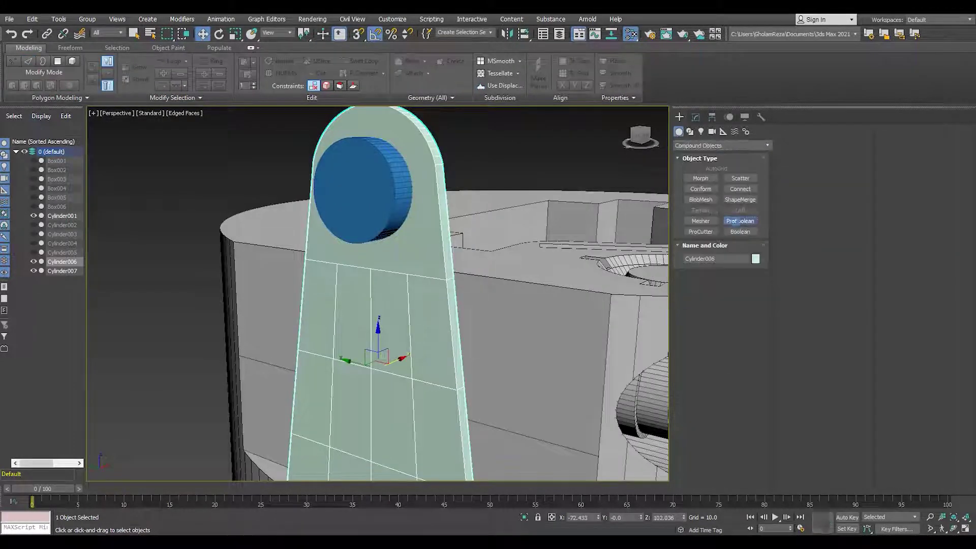
{"action": "left_click", "coordinate": [821, 423]}
{"action": "left_click", "coordinate": [904, 281]}
{"action": "left_click", "coordinate": [735, 285]}
{"action": "left_click", "coordinate": [699, 310]}
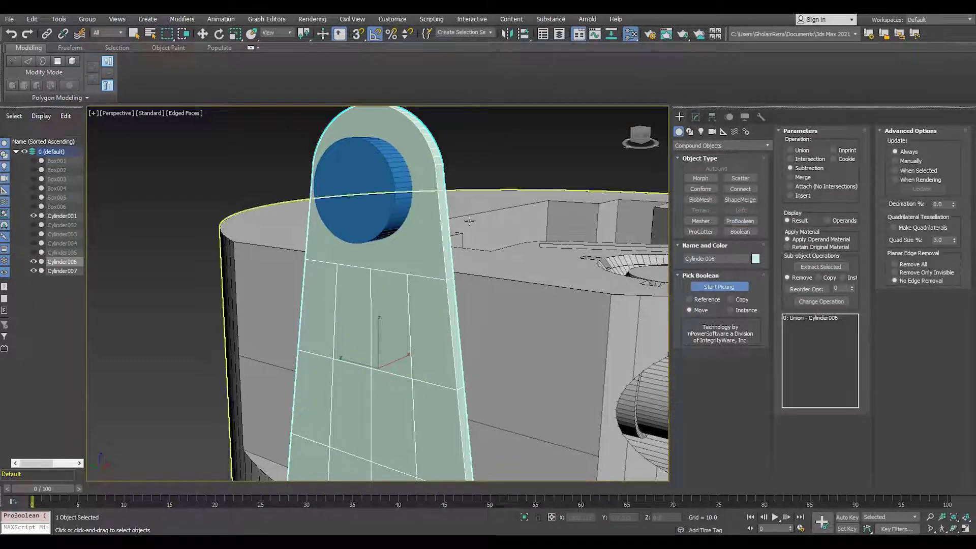
{"action": "left_click", "coordinate": [386, 208]}
{"action": "scroll", "coordinate": [387, 219], "scroll_direction": "down", "scroll_amount": 3}
{"action": "middle_click_drag", "start_coordinate": [394, 224], "coordinate": [473, 229], "text": "alt"}
{"action": "scroll", "coordinate": [376, 246], "scroll_direction": "up", "scroll_amount": 4}
Apply a Turn to Poly modifier to the drilled tab, viewing it from the Left view
{"action": "key", "text": "w"}
{"action": "key", "text": "alt+w"}
{"action": "middle_click", "coordinate": [285, 377]}
{"action": "key", "text": "alt+w"}
{"action": "left_click", "coordinate": [696, 117]}
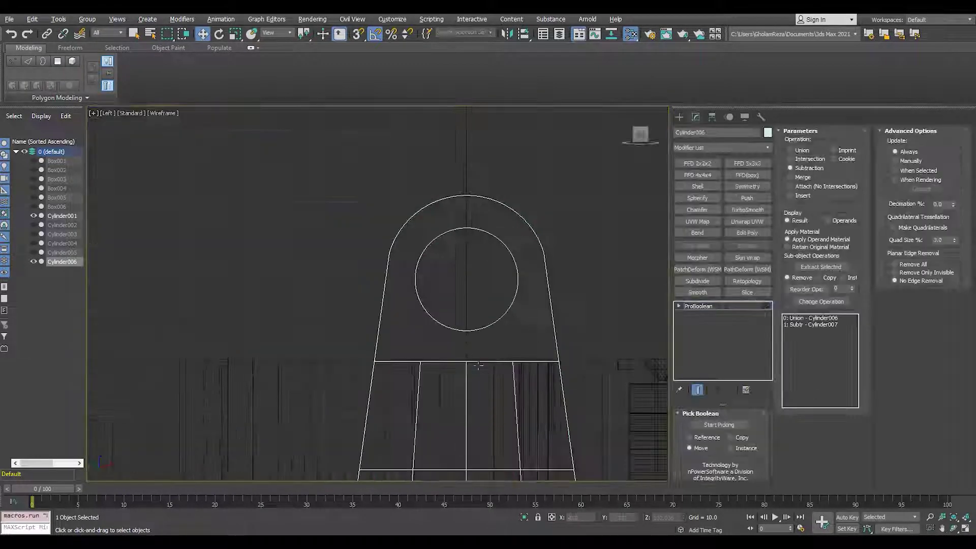
{"action": "middle_click_drag", "start_coordinate": [509, 285], "coordinate": [467, 248]}
{"action": "left_click", "coordinate": [740, 144]}
{"action": "key", "text": "t"}
{"action": "key", "text": "t"}
{"action": "key", "text": "t"}
{"action": "key", "text": "t"}
{"action": "key", "text": "t"}
{"action": "key", "text": "t"}
{"action": "key", "text": "Return"}
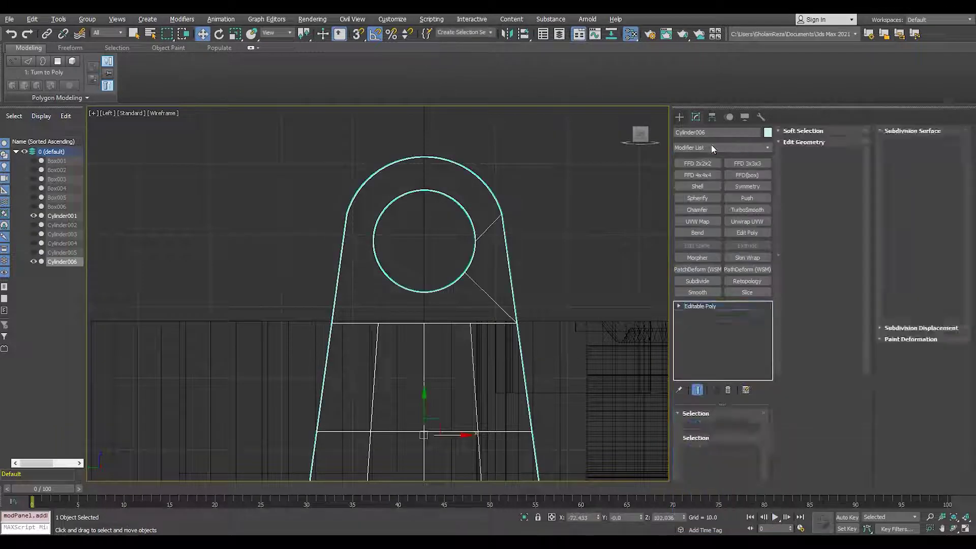
Connect the hole's top and bottom vertices vertically to the tab's surrounding edges, and remove the diagonal edges beside the hole
{"action": "key", "text": "1"}
{"action": "scroll", "coordinate": [435, 335], "scroll_direction": "up", "scroll_amount": 6}
{"action": "left_click_drag", "start_coordinate": [436, 344], "coordinate": [447, 219]}
{"action": "scroll", "coordinate": [495, 312], "scroll_direction": "down", "scroll_amount": 3}
{"action": "scroll", "coordinate": [448, 246], "scroll_direction": "up", "scroll_amount": 4}
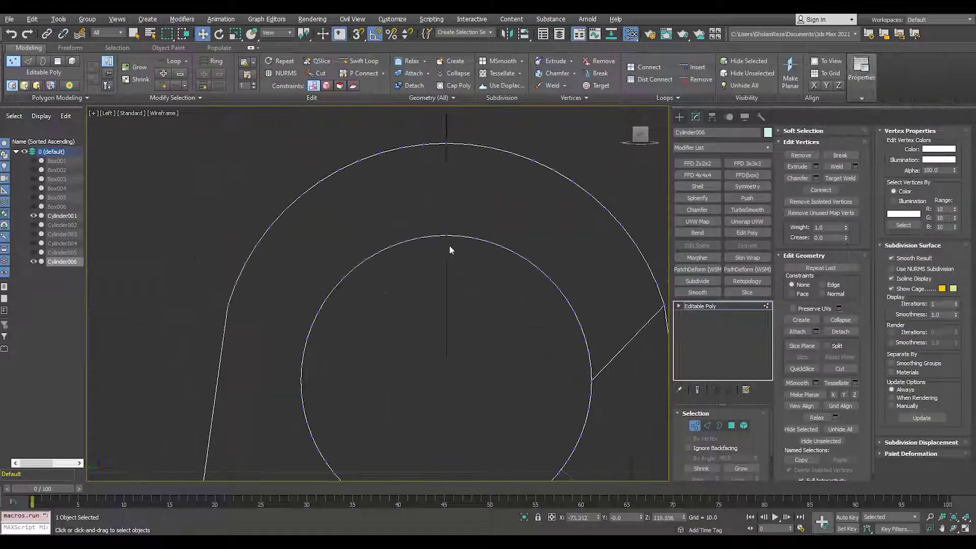
{"action": "scroll", "coordinate": [482, 283], "scroll_direction": "down", "scroll_amount": 4}
{"action": "key", "text": "2"}
{"action": "scroll", "coordinate": [527, 376], "scroll_direction": "up", "scroll_amount": 2}
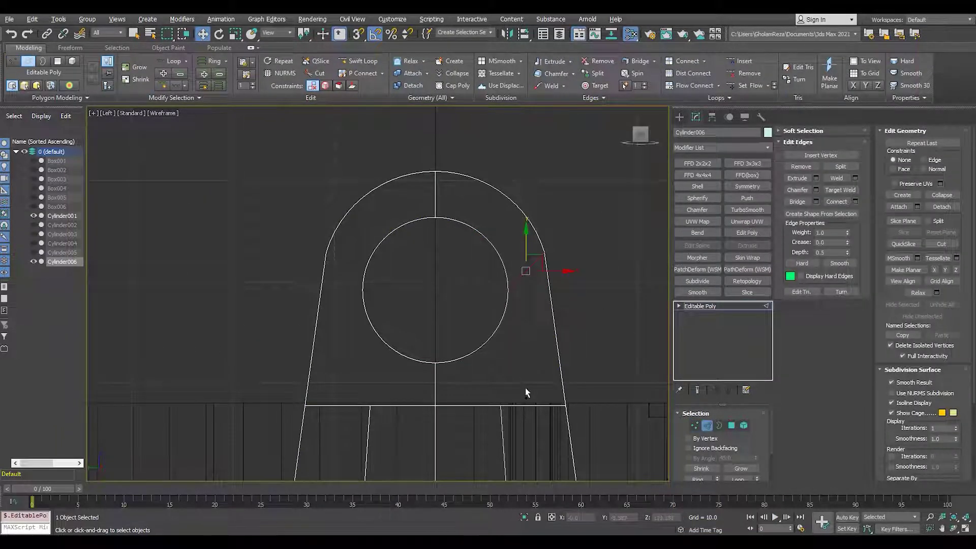
Connect the hole's remaining vertices radially to the arch, the tab's corners and the grid vertices below
{"action": "key", "text": "1"}
{"action": "scroll", "coordinate": [526, 392], "scroll_direction": "up", "scroll_amount": 3}
{"action": "scroll", "coordinate": [309, 341], "scroll_direction": "up", "scroll_amount": 2}
{"action": "left_click", "coordinate": [316, 315]}
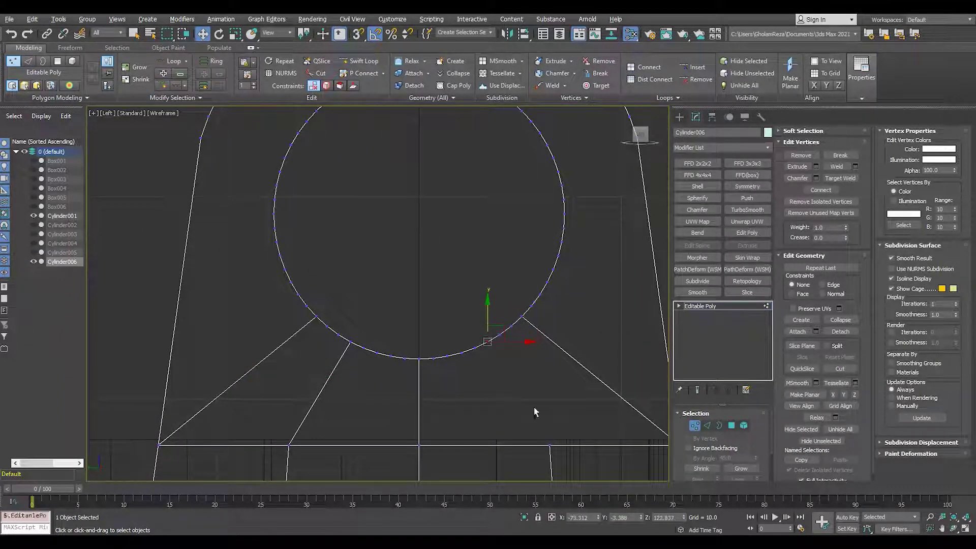
{"action": "scroll", "coordinate": [502, 283], "scroll_direction": "down", "scroll_amount": 3}
{"action": "scroll", "coordinate": [511, 334], "scroll_direction": "up", "scroll_amount": 3}
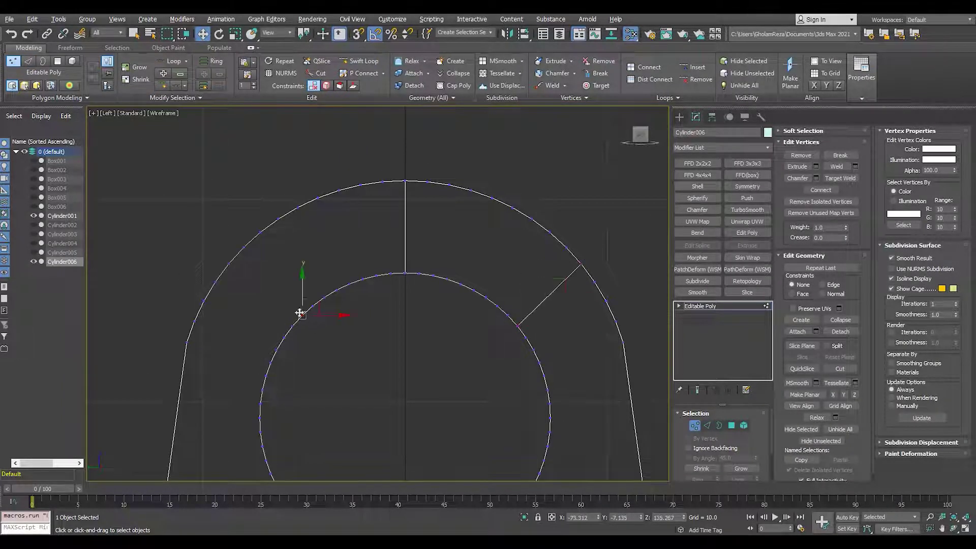
Merge the drilled tab into the main cylinder with a ProBoolean union using the Move option
{"action": "key", "text": "alt+w"}
{"action": "middle_click", "coordinate": [438, 350]}
{"action": "key", "text": "alt+w"}
{"action": "middle_click_drag", "start_coordinate": [447, 346], "coordinate": [427, 331], "text": "alt"}
{"action": "key", "text": "1"}
{"action": "scroll", "coordinate": [446, 347], "scroll_direction": "down", "scroll_amount": 4}
{"action": "left_click", "coordinate": [458, 348]}
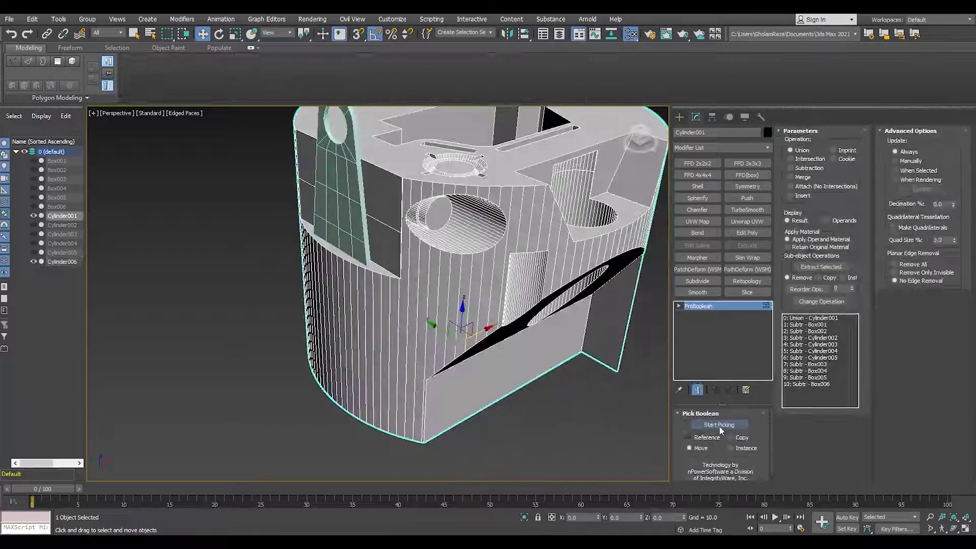
{"action": "left_click", "coordinate": [357, 247]}
{"action": "scroll", "coordinate": [357, 246], "scroll_direction": "down", "scroll_amount": 3}
{"action": "middle_click_drag", "start_coordinate": [357, 246], "coordinate": [300, 351], "text": "alt"}
{"action": "key", "text": "F4"}
{"action": "middle_click_drag", "start_coordinate": [131, 191], "coordinate": [204, 203], "text": "alt"}
Create a small low-segment sphere beside the cylinder in the Top view and convert it to Editable Poly
{"action": "key", "text": "alt+w"}
{"action": "key", "text": "alt+w"}
{"action": "scroll", "coordinate": [342, 249], "scroll_direction": "down", "scroll_amount": 4}
{"action": "left_click", "coordinate": [679, 117]}
{"action": "left_click", "coordinate": [721, 146]}
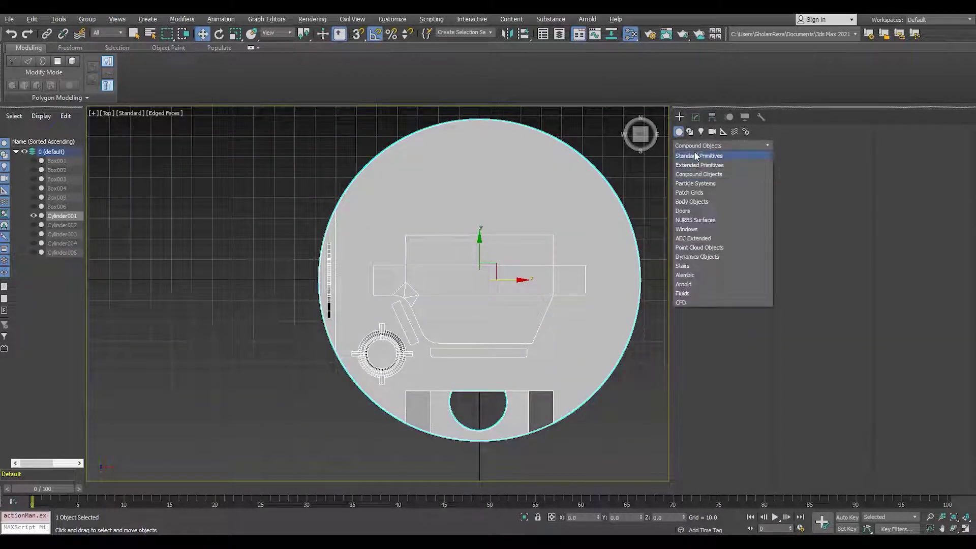
{"action": "left_click", "coordinate": [712, 154]}
{"action": "left_click", "coordinate": [700, 189]}
{"action": "left_click_drag", "start_coordinate": [240, 292], "coordinate": [261, 293]}
{"action": "key", "text": "Return"}
{"action": "scroll", "coordinate": [236, 300], "scroll_direction": "up", "scroll_amount": 8}
{"action": "right_click", "coordinate": [262, 266]}
{"action": "left_click", "coordinate": [351, 402]}
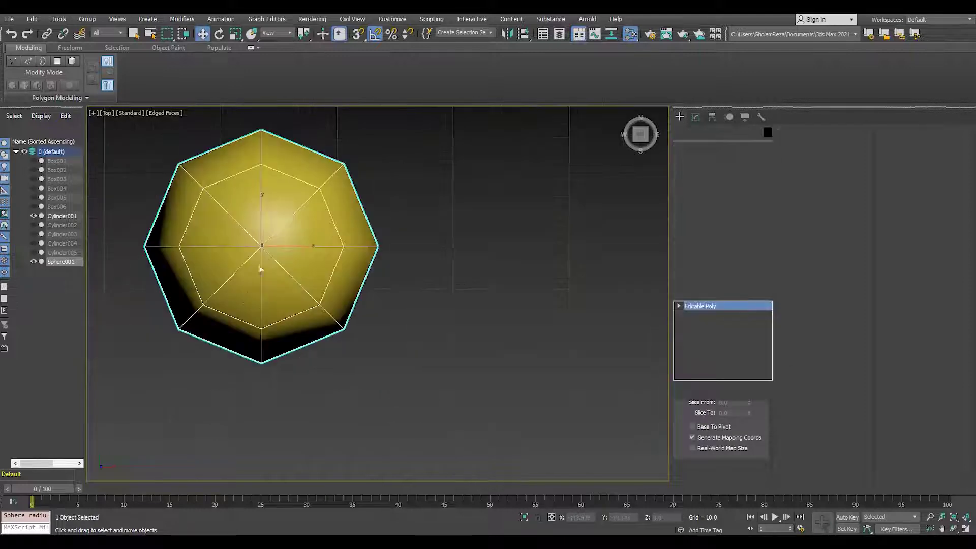
Remove alternate edges radiating from the sphere's pole so that its triangles merge into quads
{"action": "key", "text": "F3"}
{"action": "key", "text": "2"}
{"action": "scroll", "coordinate": [231, 204], "scroll_direction": "up", "scroll_amount": 2}
{"action": "left_click", "coordinate": [316, 232]}
{"action": "left_click", "coordinate": [748, 308]}
Smooth the sphere with TurboSmooth, round it with Spherify and collapse it to Editable Poly
{"action": "left_click", "coordinate": [746, 209]}
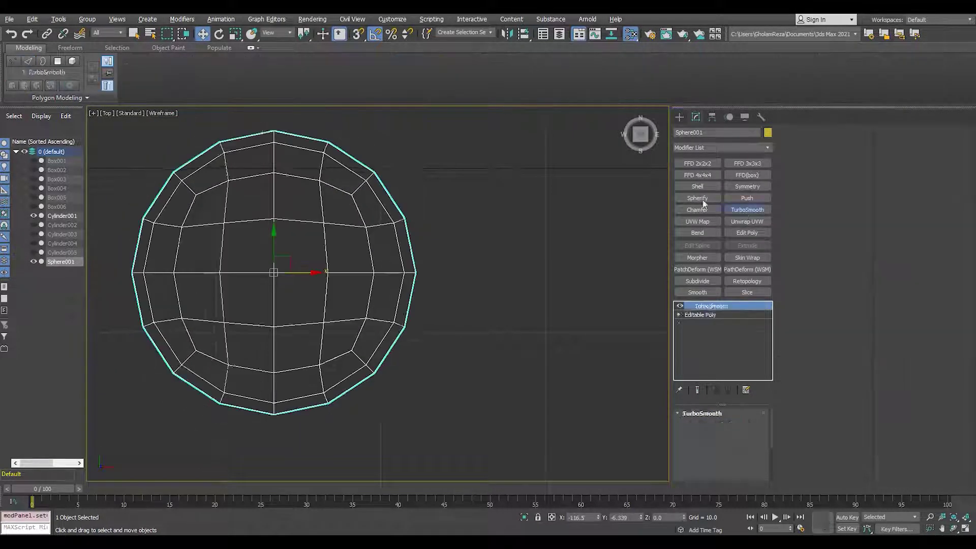
{"action": "left_click", "coordinate": [701, 199]}
{"action": "right_click", "coordinate": [231, 203]}
{"action": "left_click", "coordinate": [300, 310]}
Stretch the sphere into a vertical capsule by moving its lower-half polygons down in the Left view
{"action": "scroll", "coordinate": [294, 307], "scroll_direction": "down", "scroll_amount": 4}
{"action": "key", "text": "alt+w"}
{"action": "key", "text": "alt+w"}
{"action": "key", "text": "4"}
{"action": "left_click_drag", "start_coordinate": [321, 259], "coordinate": [503, 356]}
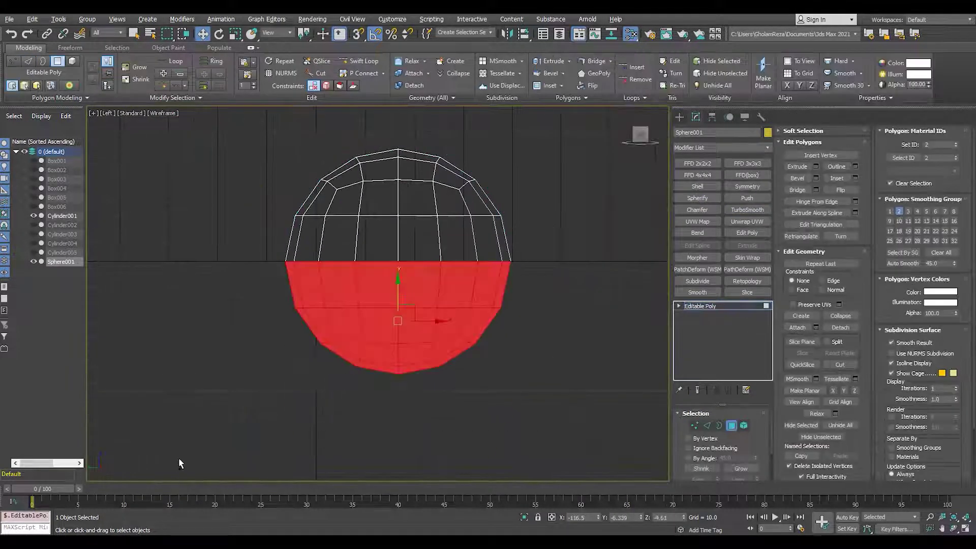
{"action": "scroll", "coordinate": [382, 262], "scroll_direction": "down", "scroll_amount": 2}
{"action": "left_click_drag", "start_coordinate": [386, 249], "coordinate": [388, 337]}
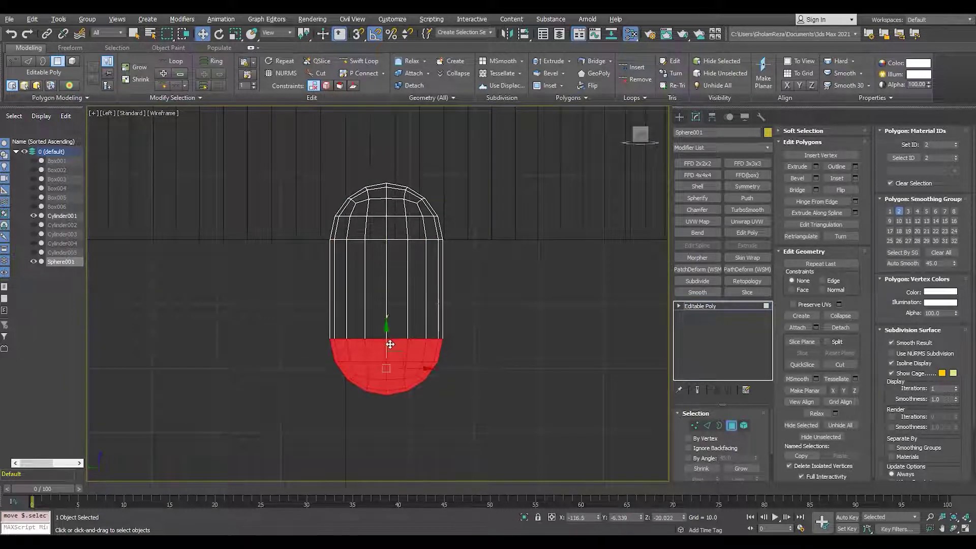
Flatten one side of the capsule by making its vertices planar along X and snapping them to the centre line
{"action": "scroll", "coordinate": [390, 345], "scroll_direction": "down", "scroll_amount": 3}
{"action": "key", "text": "alt+w"}
{"action": "middle_click", "coordinate": [520, 213]}
{"action": "key", "text": "z"}
{"action": "key", "text": "alt+w"}
{"action": "key", "text": "1"}
{"action": "left_click_drag", "start_coordinate": [329, 205], "coordinate": [416, 496]}
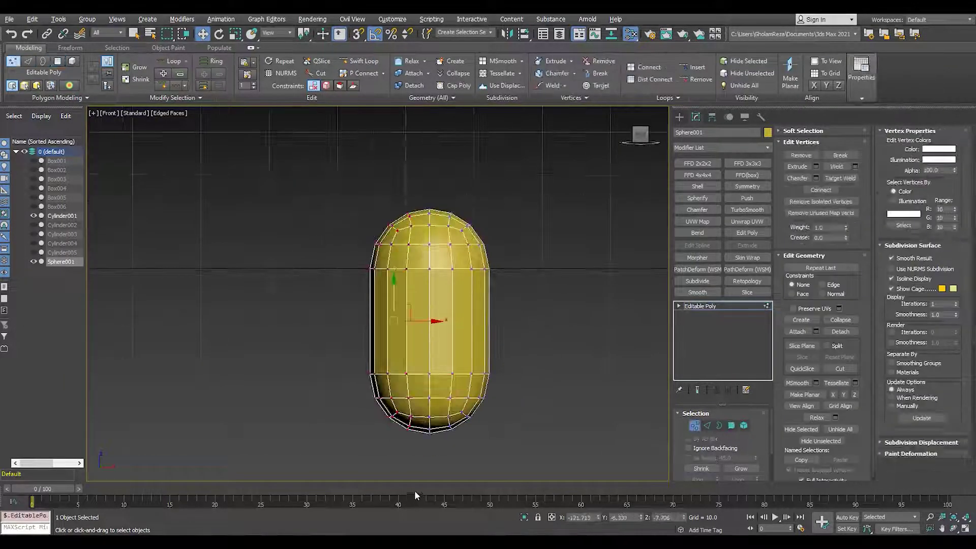
{"action": "left_click", "coordinate": [833, 395]}
{"action": "key", "text": "s"}
{"action": "left_click_drag", "start_coordinate": [433, 321], "coordinate": [429, 373]}
{"action": "key", "text": "s"}
Flatten the lower end of the half-capsule into a level base
{"action": "key", "text": "alt+w"}
{"action": "key", "text": "alt+w"}
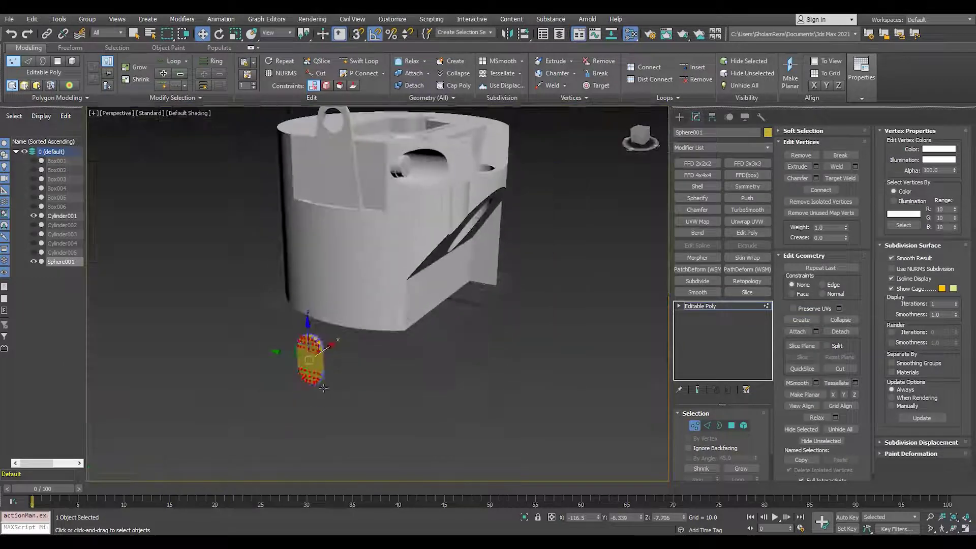
{"action": "key", "text": "F3"}
{"action": "scroll", "coordinate": [330, 355], "scroll_direction": "up", "scroll_amount": 4}
{"action": "middle_click_drag", "start_coordinate": [355, 346], "coordinate": [319, 359], "text": "alt"}
{"action": "scroll", "coordinate": [319, 359], "scroll_direction": "up", "scroll_amount": 3}
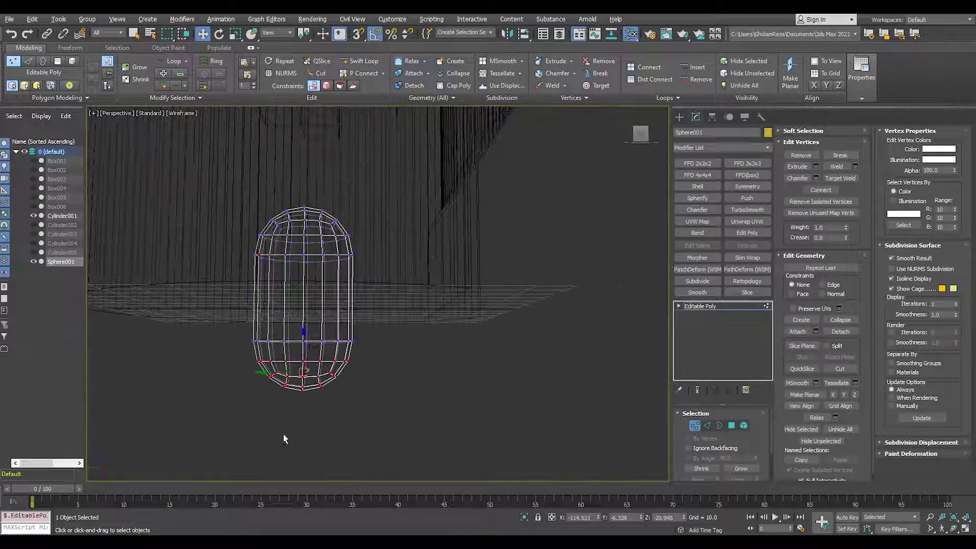
{"action": "middle_click_drag", "start_coordinate": [284, 439], "coordinate": [306, 338], "text": "alt"}
{"action": "scroll", "coordinate": [305, 344], "scroll_direction": "up", "scroll_amount": 5}
{"action": "key", "text": "F3"}
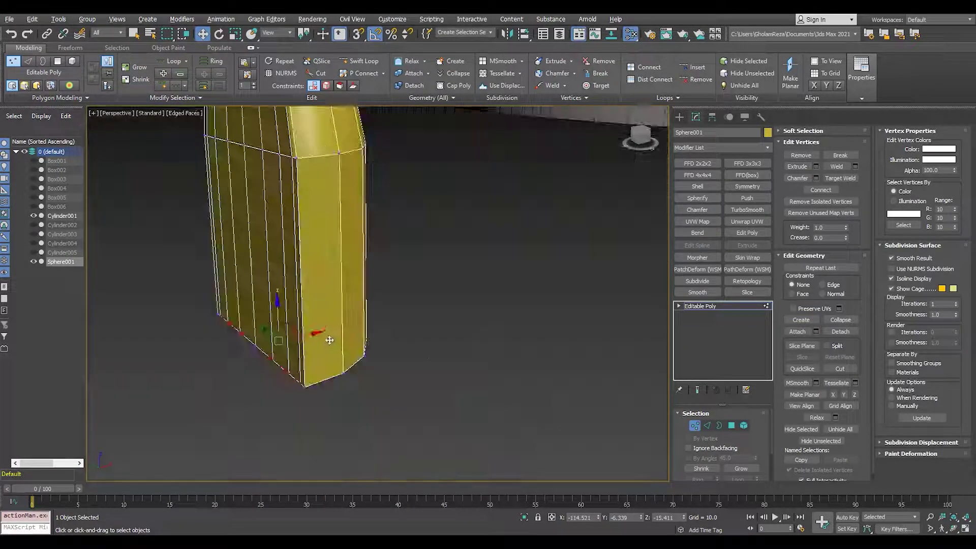
Apply TurboSmooth to the half-capsule, separating the result by Smoothing Groups
{"action": "key", "text": "4"}
{"action": "key", "text": "ctrl+a"}
{"action": "left_click", "coordinate": [432, 305]}
{"action": "scroll", "coordinate": [305, 315], "scroll_direction": "down", "scroll_amount": 4}
{"action": "middle_click_drag", "start_coordinate": [285, 300], "coordinate": [305, 331], "text": "alt"}
{"action": "key", "text": "F4"}
{"action": "key", "text": "F4"}
{"action": "left_click", "coordinate": [700, 307]}
{"action": "left_click", "coordinate": [748, 210]}
{"action": "scroll", "coordinate": [758, 460], "scroll_direction": "down", "scroll_amount": 3}
{"action": "left_click", "coordinate": [753, 466]}
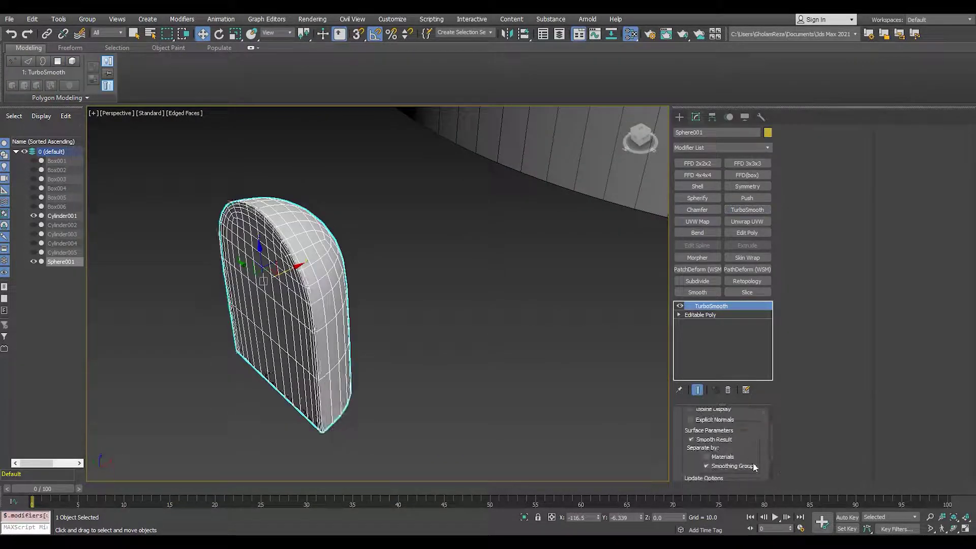
Connect the vertical edges of the half-capsule's body with four horizontal segments beneath the TurboSmooth
{"action": "middle_click_drag", "start_coordinate": [407, 371], "coordinate": [376, 336], "text": "alt"}
{"action": "left_click", "coordinate": [700, 314]}
{"action": "key", "text": "2"}
{"action": "left_click", "coordinate": [383, 343]}
{"action": "left_click", "coordinate": [702, 315]}
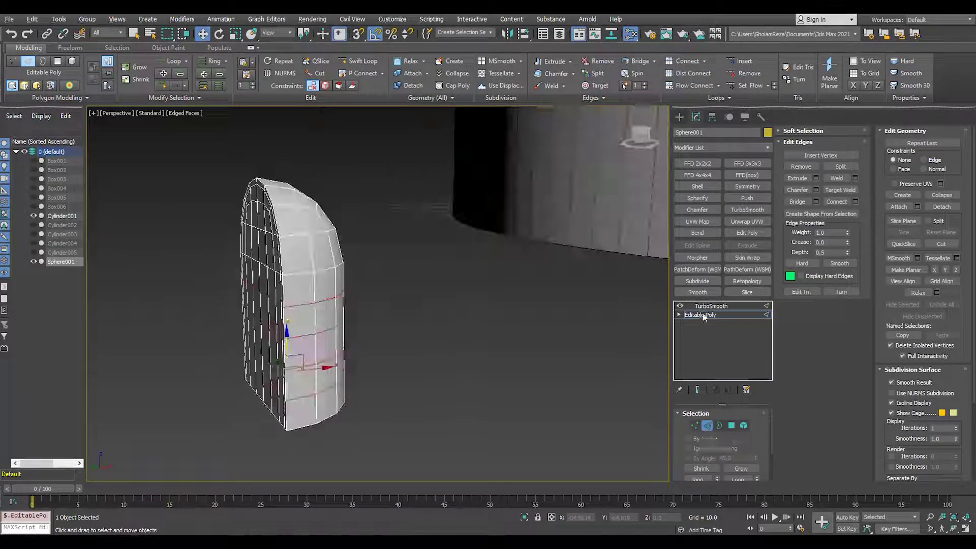
{"action": "left_click", "coordinate": [711, 306]}
Centre the half-capsule at Y 0 and scale it up in the Left view
{"action": "scroll", "coordinate": [335, 320], "scroll_direction": "down", "scroll_amount": 4}
{"action": "middle_click_drag", "start_coordinate": [305, 305], "coordinate": [329, 322], "text": "alt"}
{"action": "key", "text": "alt+w"}
{"action": "key", "text": "alt+w"}
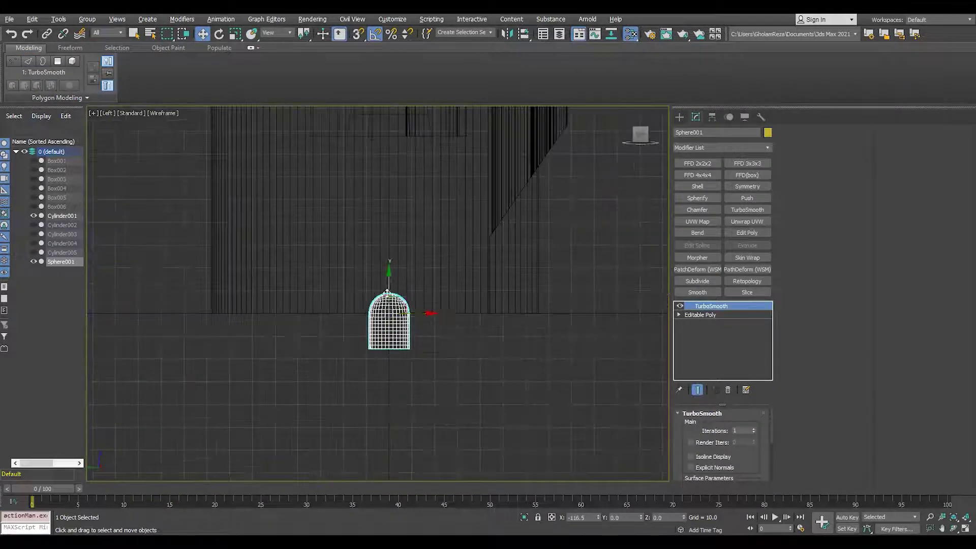
{"action": "scroll", "coordinate": [389, 348], "scroll_direction": "down", "scroll_amount": 2}
{"action": "key", "text": "r"}
{"action": "left_click_drag", "start_coordinate": [399, 292], "coordinate": [392, 248]}
{"action": "key", "text": "w"}
Lengthen the half-capsule by lowering its bottom vertices, and divide the new section with four horizontal segments
{"action": "scroll", "coordinate": [400, 308], "scroll_direction": "up", "scroll_amount": 2}
{"action": "left_click", "coordinate": [700, 315]}
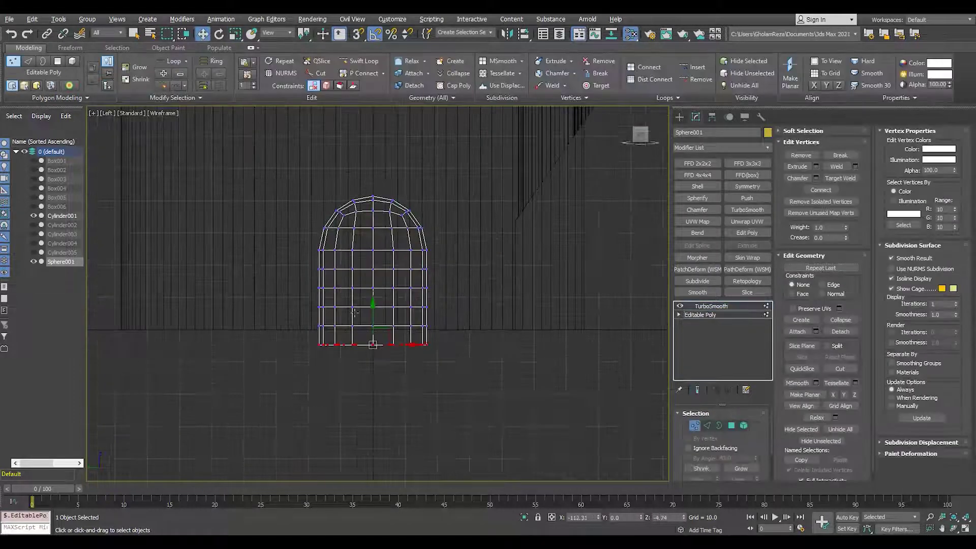
{"action": "key", "text": "2"}
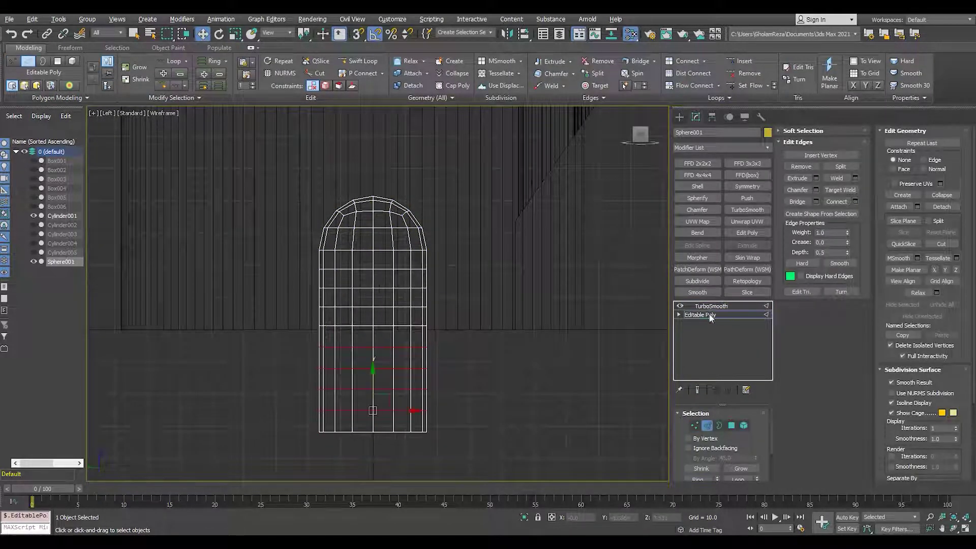
{"action": "left_click", "coordinate": [711, 307]}
Raise the half-capsule and move it along X into the cylinder's wall below the tab
{"action": "left_click_drag", "start_coordinate": [372, 230], "coordinate": [390, 158]}
{"action": "key", "text": "p"}
{"action": "middle_click_drag", "start_coordinate": [389, 310], "coordinate": [370, 370], "text": "alt"}
{"action": "scroll", "coordinate": [369, 368], "scroll_direction": "up", "scroll_amount": 3}
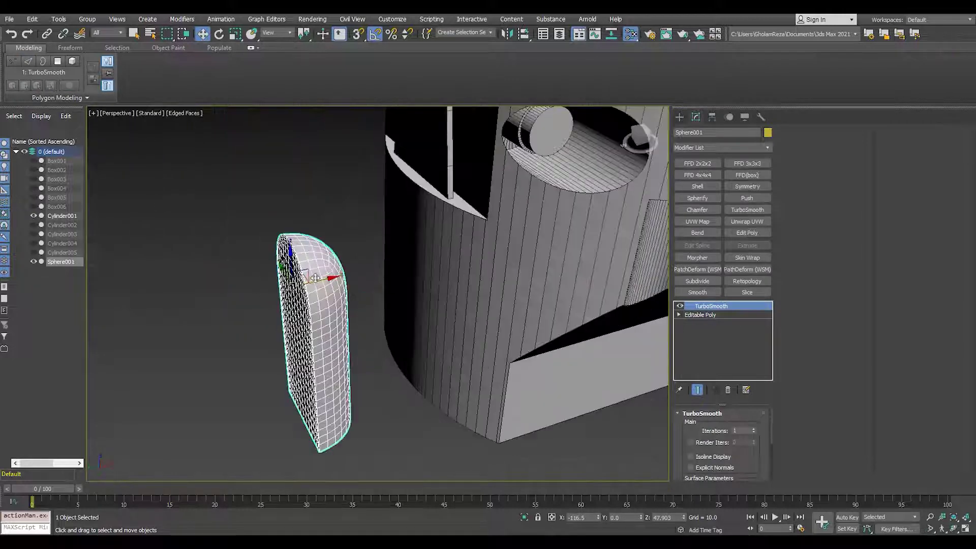
{"action": "left_click_drag", "start_coordinate": [316, 278], "coordinate": [416, 278]}
Subtract the half-capsule from the cylinder with ProBoolean using the Instance option, and move the cutter clear of the wall
{"action": "left_click", "coordinate": [534, 244]}
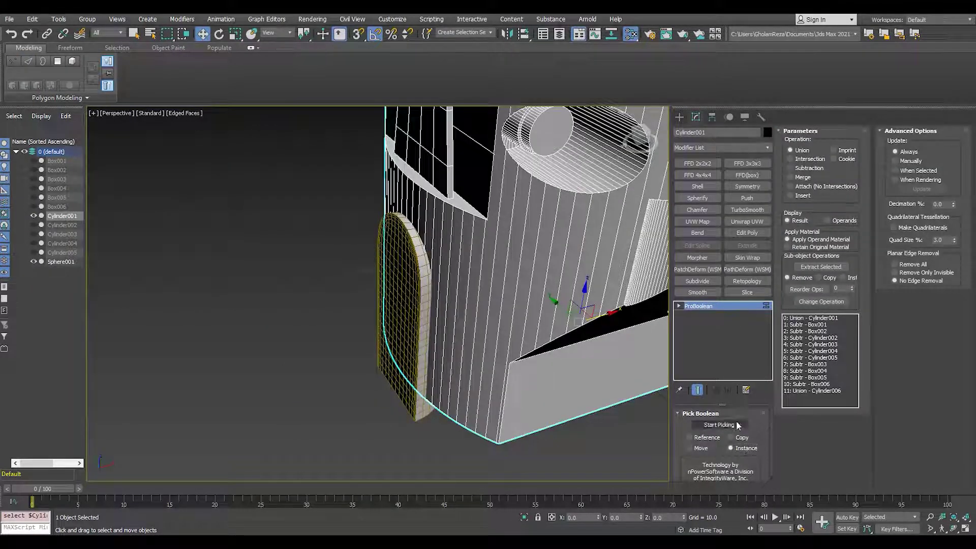
{"action": "left_click", "coordinate": [399, 306]}
{"action": "key", "text": "w"}
{"action": "left_click", "coordinate": [400, 306]}
{"action": "left_click_drag", "start_coordinate": [435, 258], "coordinate": [255, 292]}
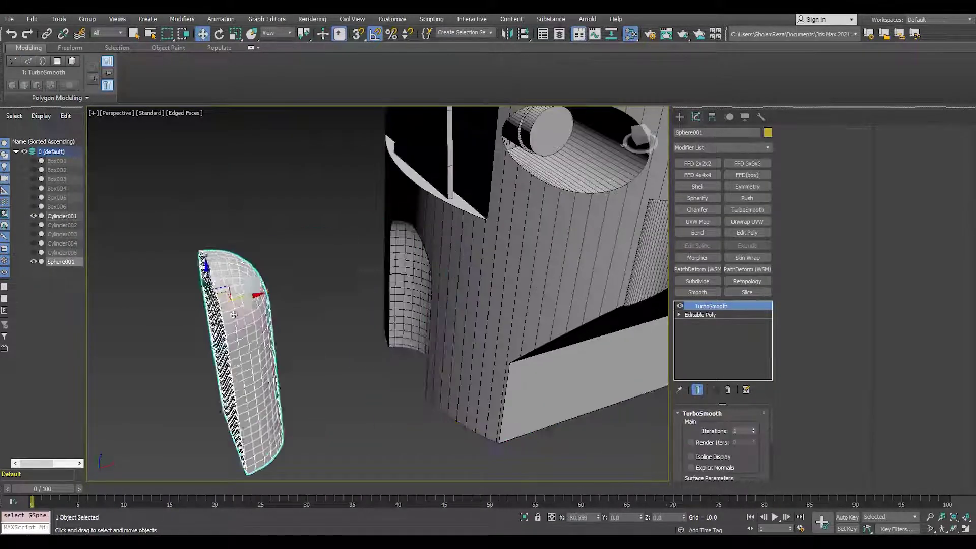
Hide the half-capsule cutter standing beside the cylinder
{"action": "middle_click_drag", "start_coordinate": [255, 292], "coordinate": [356, 297], "text": "alt"}
{"action": "key", "text": "F4"}
{"action": "scroll", "coordinate": [229, 315], "scroll_direction": "down", "scroll_amount": 4}
{"action": "middle_click_drag", "start_coordinate": [203, 315], "coordinate": [347, 288], "text": "alt"}
{"action": "scroll", "coordinate": [370, 321], "scroll_direction": "up", "scroll_amount": 3}
{"action": "middle_click_drag", "start_coordinate": [371, 320], "coordinate": [318, 375], "text": "alt"}
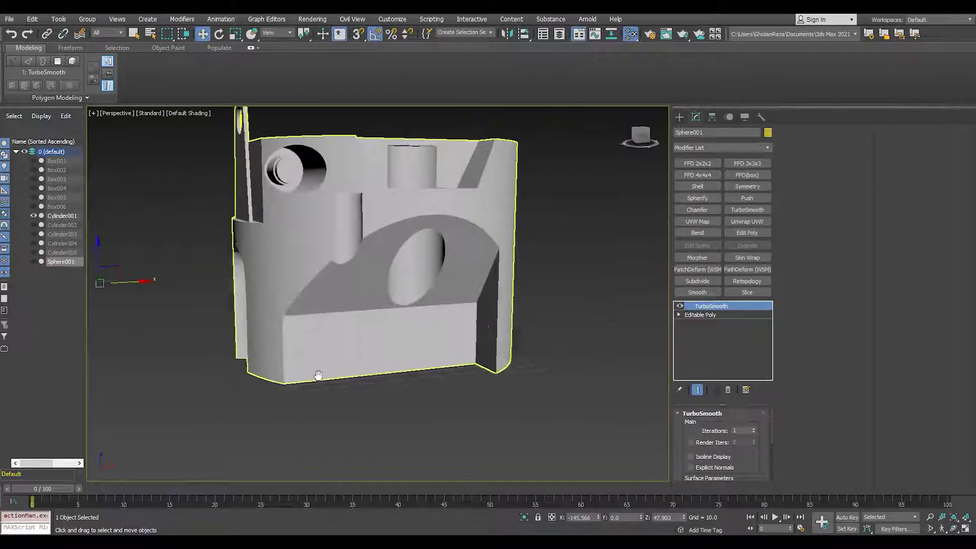
Draw a rectangle spline about 39.7 wide and 13.6 high over the cylinder's lower front in the Front view
{"action": "key", "text": "f"}
{"action": "key", "text": "F4"}
{"action": "scroll", "coordinate": [484, 201], "scroll_direction": "up", "scroll_amount": 3}
{"action": "left_click", "coordinate": [679, 117]}
{"action": "left_click", "coordinate": [690, 131]}
{"action": "left_click", "coordinate": [740, 186]}
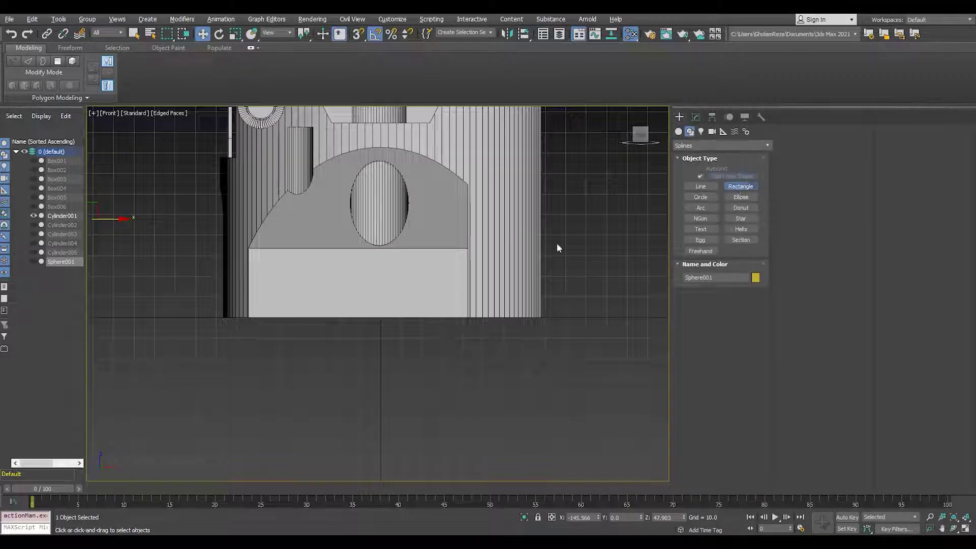
{"action": "key", "text": "F3"}
{"action": "scroll", "coordinate": [259, 266], "scroll_direction": "up", "scroll_amount": 3}
{"action": "mouse_move", "coordinate": [227, 245]}
{"action": "left_mouse_down"}
{"action": "mouse_move", "coordinate": [358, 300]}
{"action": "mouse_move", "coordinate": [390, 300]}
{"action": "left_mouse_up"}
{"action": "key", "text": "w"}
{"action": "key", "text": "F3"}
{"action": "key", "text": "F3"}
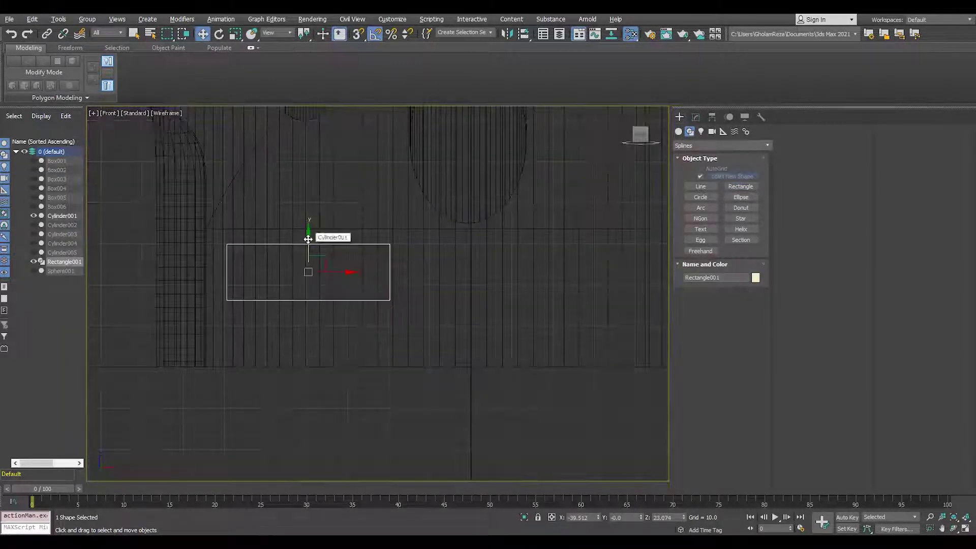
Copy the rectangle directly below the original, leaving a narrow gap between them
{"action": "left_click", "coordinate": [696, 117]}
{"action": "scroll", "coordinate": [336, 294], "scroll_direction": "up", "scroll_amount": 2}
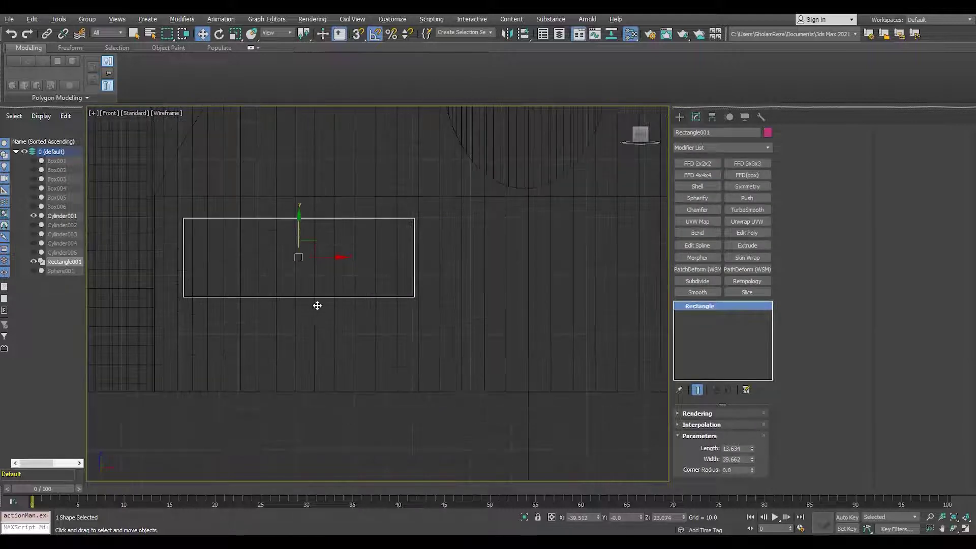
{"action": "left_click_drag", "start_coordinate": [317, 305], "coordinate": [320, 390], "text": "shift"}
{"action": "left_click", "coordinate": [487, 318]}
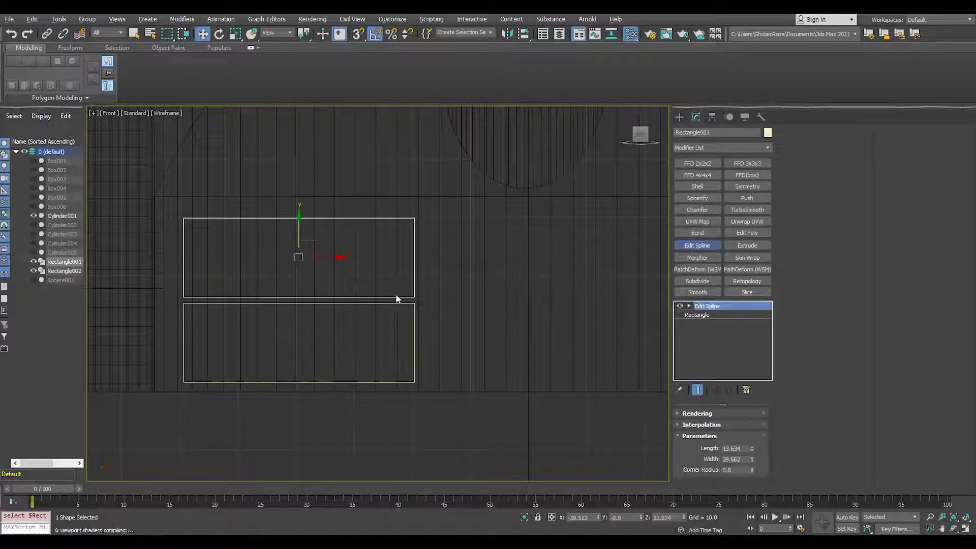
Apply Edit Spline to the upper rectangle and slant its right edge so the bottom corner extends farther than the top
{"action": "scroll", "coordinate": [397, 299], "scroll_direction": "up", "scroll_amount": 2}
{"action": "right_click", "coordinate": [430, 295]}
{"action": "left_click", "coordinate": [412, 243]}
{"action": "left_click_drag", "start_coordinate": [422, 299], "coordinate": [418, 304]}
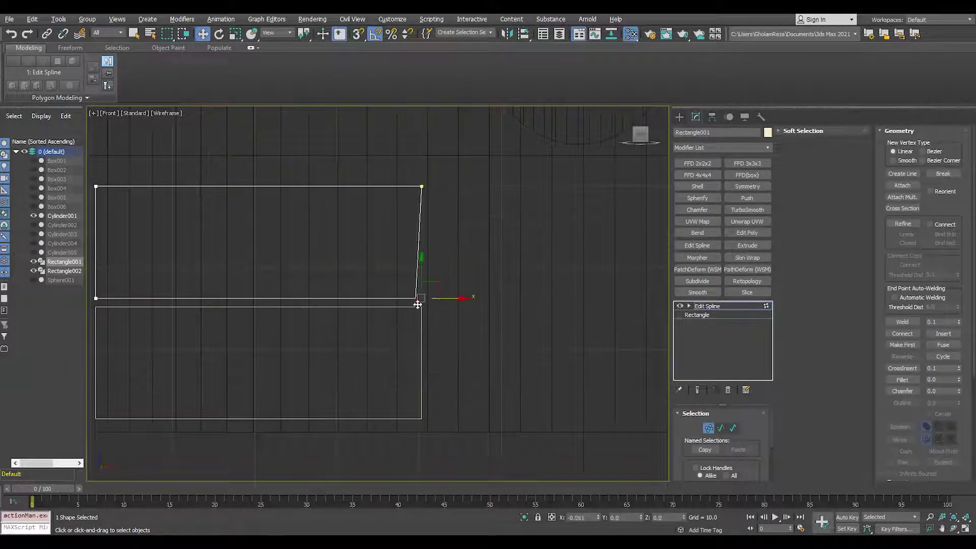
{"action": "scroll", "coordinate": [488, 312], "scroll_direction": "down", "scroll_amount": 2}
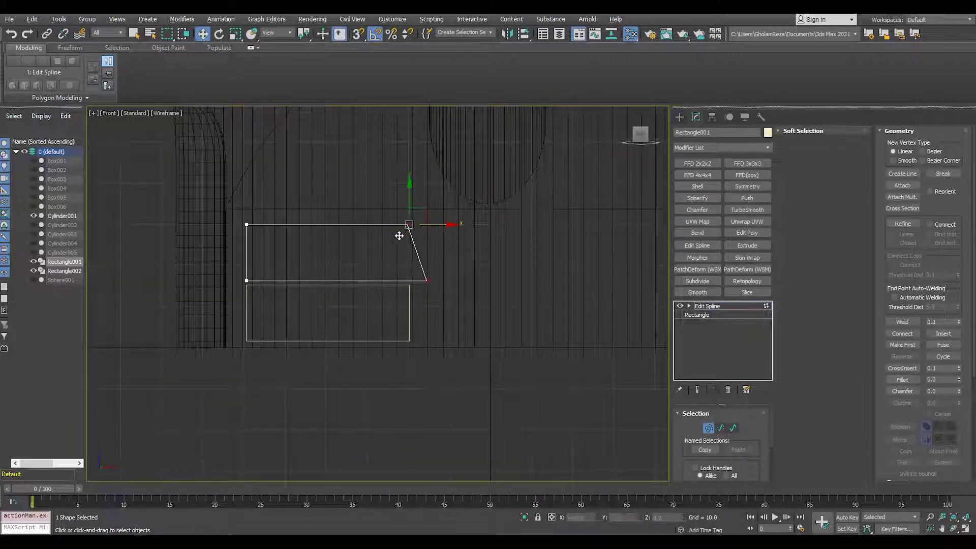
{"action": "key", "text": "1"}
Apply Edit Spline to the lower rectangle and slant its right edge inward towards the bottom, aligning its top corner with the upper shape
{"action": "left_click", "coordinate": [409, 300]}
{"action": "scroll", "coordinate": [410, 300], "scroll_direction": "up", "scroll_amount": 2}
{"action": "left_click", "coordinate": [698, 245]}
{"action": "key", "text": "1"}
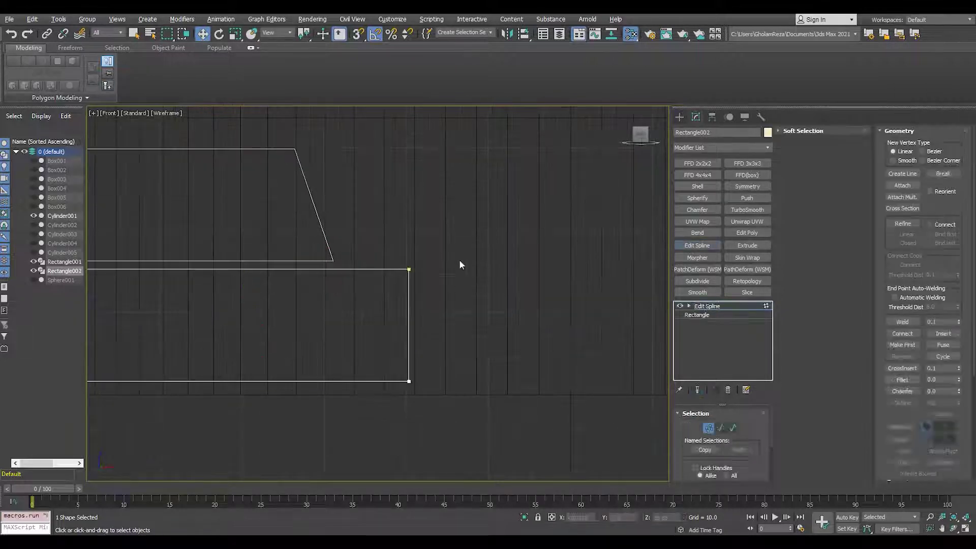
{"action": "right_click", "coordinate": [397, 272]}
{"action": "left_click", "coordinate": [388, 219]}
{"action": "left_click_drag", "start_coordinate": [430, 270], "coordinate": [336, 273]}
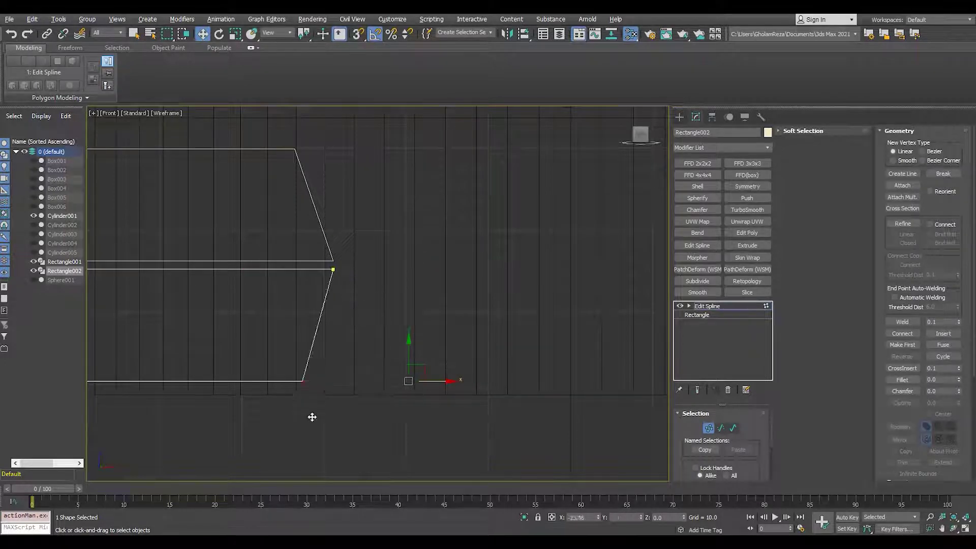
{"action": "left_click_drag", "start_coordinate": [312, 417], "coordinate": [276, 416]}
{"action": "scroll", "coordinate": [305, 407], "scroll_direction": "down", "scroll_amount": 2}
Select both slanted shapes and copy them to the right along X
{"action": "middle_click_drag", "start_coordinate": [356, 391], "coordinate": [390, 372]}
{"action": "left_click", "coordinate": [730, 307]}
{"action": "scroll", "coordinate": [358, 325], "scroll_direction": "up", "scroll_amount": 1}
{"action": "left_click", "coordinate": [284, 313], "text": "ctrl"}
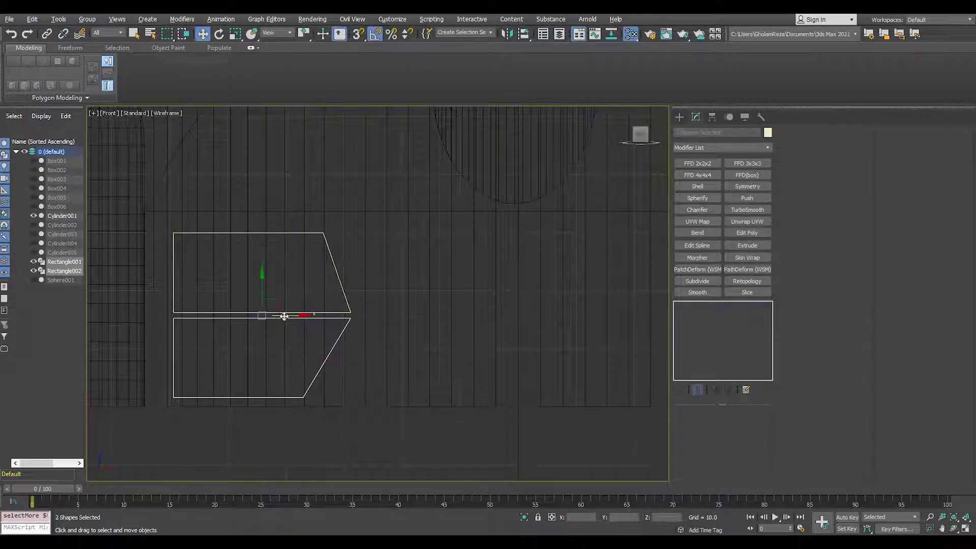
{"action": "left_click_drag", "start_coordinate": [284, 316], "coordinate": [448, 324], "text": "shift"}
{"action": "left_click", "coordinate": [491, 316]}
Slant the left edge of the upper copied shape parallel to its neighbour's right edge, with a narrow gap between them
{"action": "scroll", "coordinate": [346, 305], "scroll_direction": "up", "scroll_amount": 3}
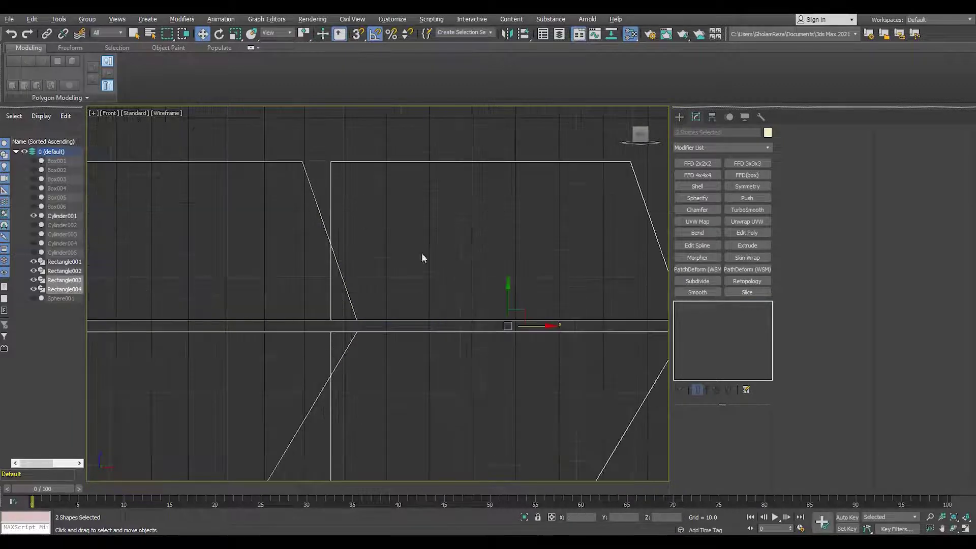
{"action": "left_click", "coordinate": [293, 321]}
{"action": "scroll", "coordinate": [309, 274], "scroll_direction": "down", "scroll_amount": 2}
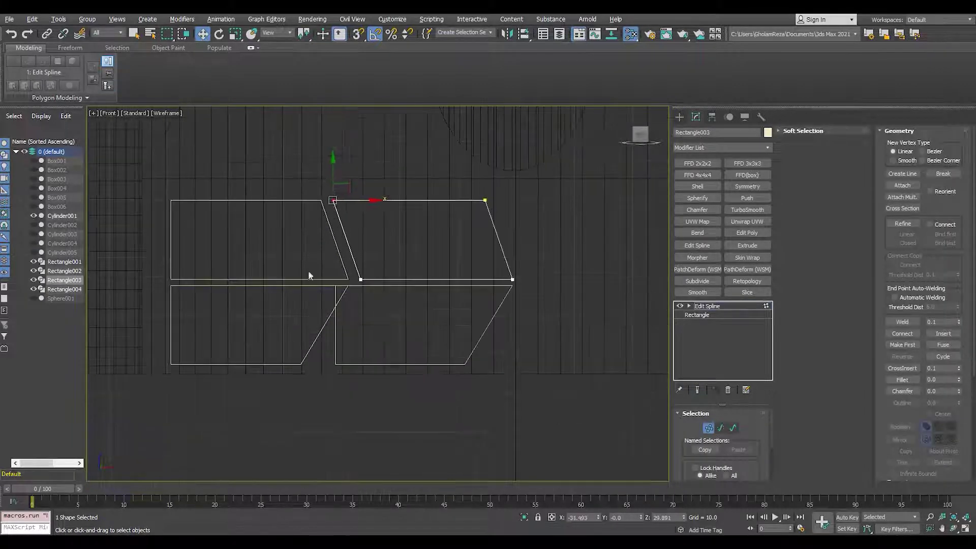
Slant the upper copy's right edge inward towards the bottom and the lower copy's left edge parallel to its neighbour
{"action": "left_click", "coordinate": [524, 279]}
{"action": "scroll", "coordinate": [525, 279], "scroll_direction": "up", "scroll_amount": 2}
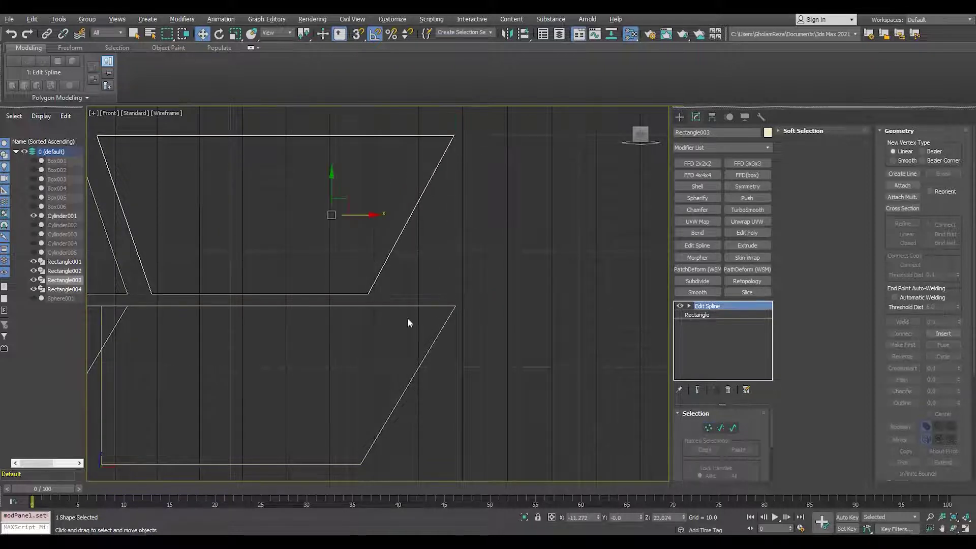
{"action": "left_click", "coordinate": [431, 306]}
{"action": "scroll", "coordinate": [431, 305], "scroll_direction": "down", "scroll_amount": 4}
{"action": "key", "text": "1"}
{"action": "scroll", "coordinate": [299, 305], "scroll_direction": "up", "scroll_amount": 2}
{"action": "left_click", "coordinate": [254, 305]}
{"action": "scroll", "coordinate": [250, 427], "scroll_direction": "up", "scroll_amount": 2}
{"action": "left_click", "coordinate": [222, 413]}
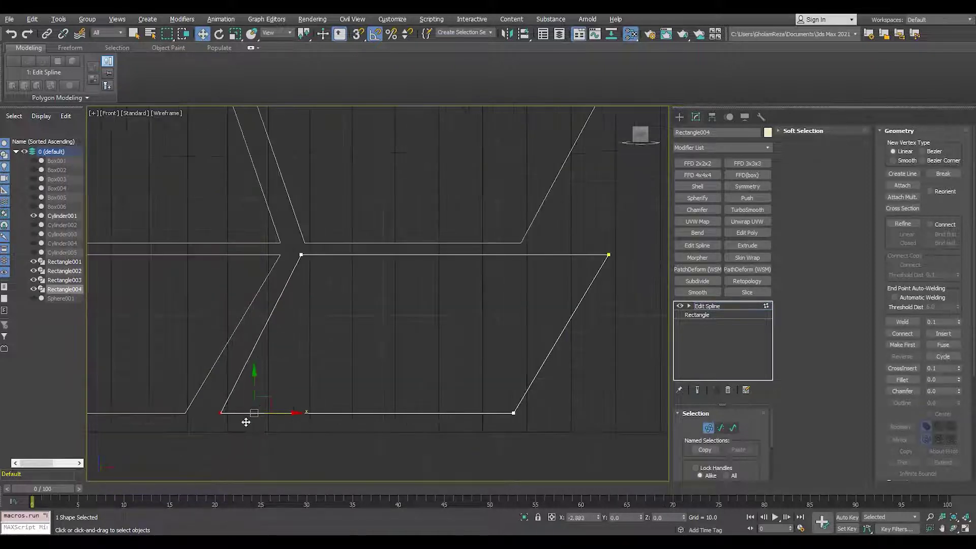
Reverse the slant of the lower copy's right edge by moving its top corner inward and its bottom corner outward
{"action": "left_click", "coordinate": [609, 255]}
{"action": "middle_click_drag", "start_coordinate": [612, 239], "coordinate": [437, 294]}
{"action": "scroll", "coordinate": [435, 335], "scroll_direction": "down", "scroll_amount": 2}
{"action": "left_click", "coordinate": [382, 406]}
{"action": "left_click_drag", "start_coordinate": [425, 405], "coordinate": [438, 404]}
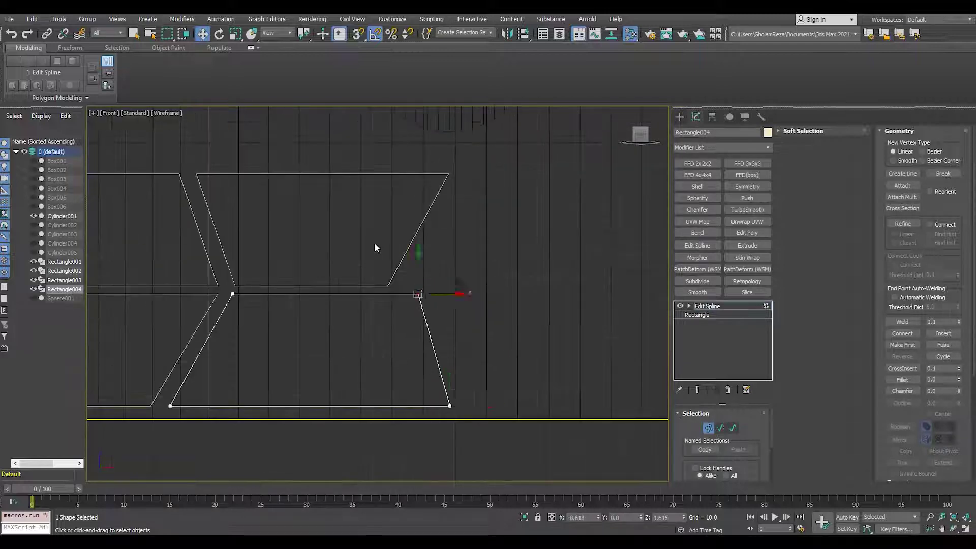
Move the upper copy's bottom-right corner outward along X to line up with the lower copy's top-right corner
{"action": "scroll", "coordinate": [437, 292], "scroll_direction": "up", "scroll_amount": 1}
{"action": "left_click", "coordinate": [375, 271]}
{"action": "key", "text": "1"}
{"action": "left_click_drag", "start_coordinate": [398, 276], "coordinate": [434, 276]}
{"action": "scroll", "coordinate": [467, 227], "scroll_direction": "down", "scroll_amount": 3}
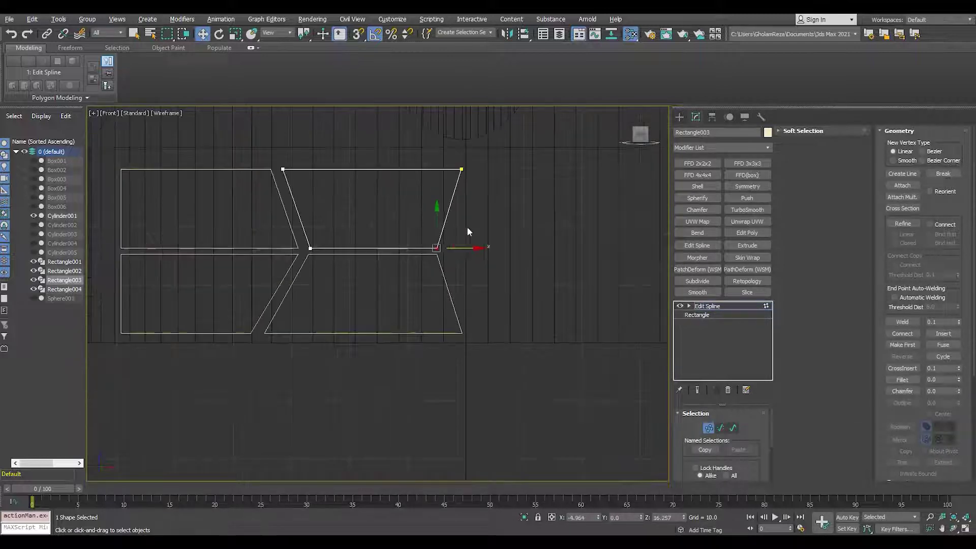
{"action": "scroll", "coordinate": [502, 309], "scroll_direction": "down", "scroll_amount": 2}
{"action": "middle_click_drag", "start_coordinate": [496, 294], "coordinate": [513, 308]}
{"action": "key", "text": "F3"}
{"action": "key", "text": "F3"}
{"action": "left_click", "coordinate": [705, 306]}
Select all four panel shapes and move them out in front of the body, to about -61.2 on Y
{"action": "scroll", "coordinate": [350, 263], "scroll_direction": "up", "scroll_amount": 4}
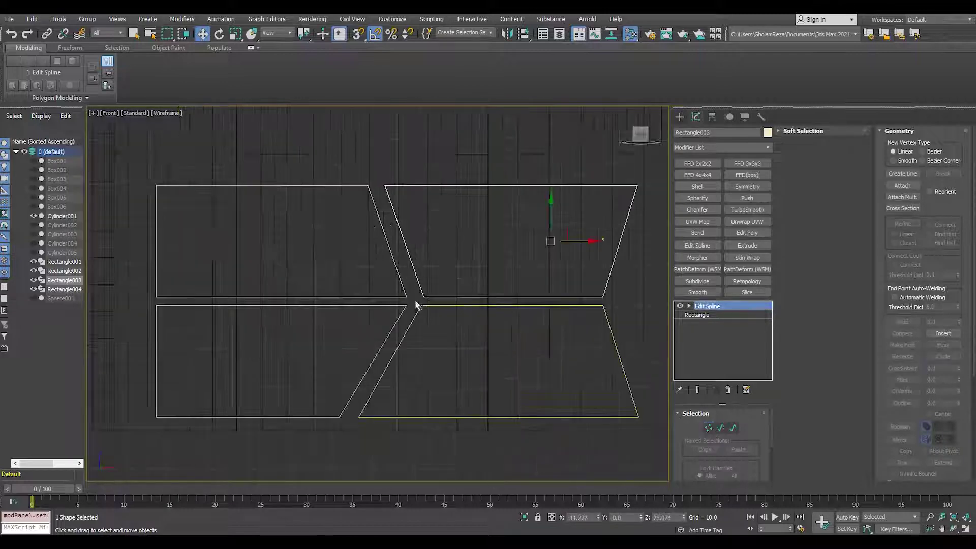
{"action": "left_click", "coordinate": [419, 307], "text": "ctrl"}
{"action": "left_click", "coordinate": [404, 306], "text": "ctrl"}
{"action": "left_click", "coordinate": [403, 297], "text": "ctrl"}
{"action": "key", "text": "p"}
{"action": "middle_click_drag", "start_coordinate": [351, 353], "coordinate": [424, 315], "text": "alt"}
{"action": "left_click", "coordinate": [366, 402]}
Fillet all corners of the lower-left panel shape by about 3.0 and round the upper-left shape's corners as well
{"action": "scroll", "coordinate": [346, 381], "scroll_direction": "up", "scroll_amount": 5}
{"action": "left_click", "coordinate": [423, 381]}
{"action": "key", "text": "1"}
{"action": "scroll", "coordinate": [424, 314], "scroll_direction": "up", "scroll_amount": 3}
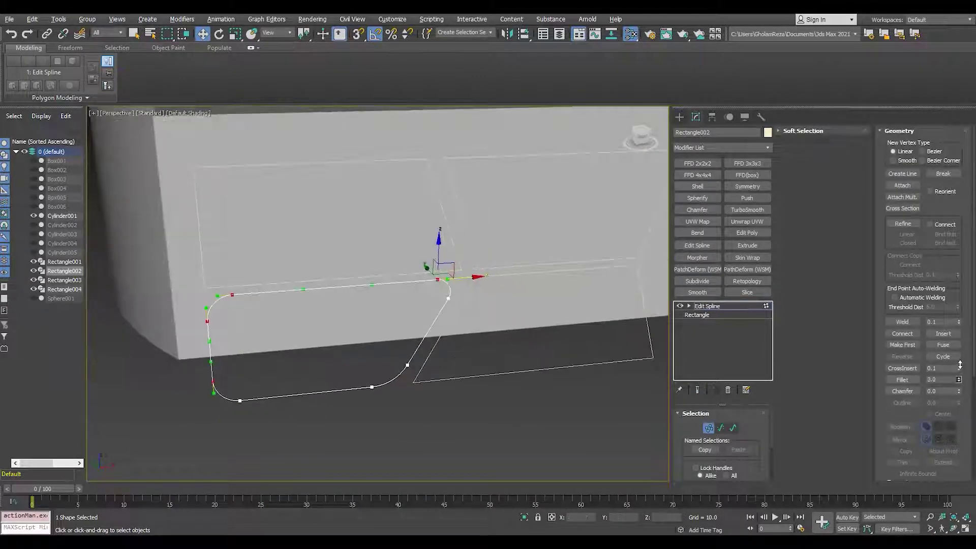
{"action": "left_click", "coordinate": [717, 306]}
{"action": "left_click", "coordinate": [455, 255]}
{"action": "key", "text": "1"}
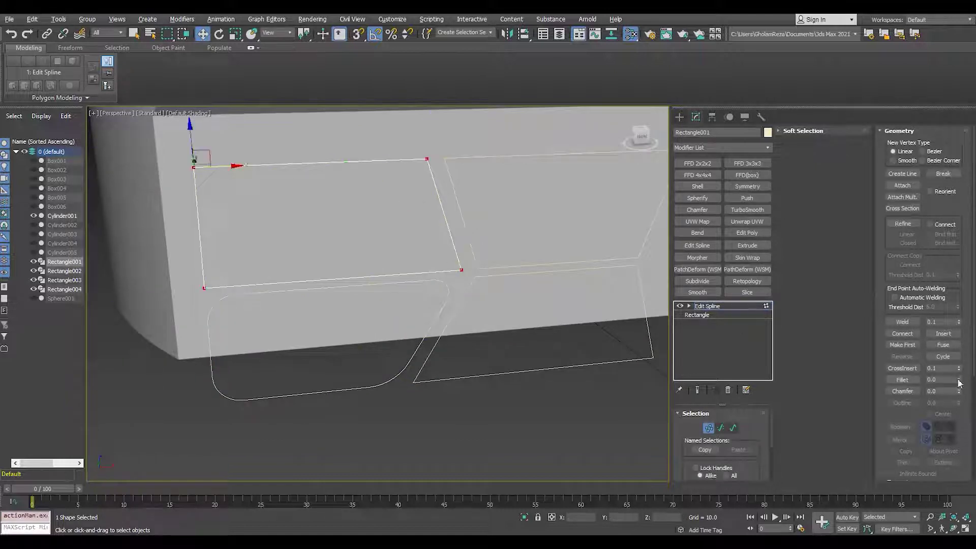
{"action": "key", "text": "1"}
Fillet all corners of the lower-right panel shape
{"action": "middle_click_drag", "start_coordinate": [514, 397], "coordinate": [328, 387], "text": "alt"}
{"action": "left_click", "coordinate": [416, 416]}
{"action": "key", "text": "1"}
{"action": "left_click_drag", "start_coordinate": [960, 371], "coordinate": [960, 368]}
{"action": "scroll", "coordinate": [437, 338], "scroll_direction": "down", "scroll_amount": 5}
{"action": "scroll", "coordinate": [437, 337], "scroll_direction": "up", "scroll_amount": 5}
{"action": "middle_click_drag", "start_coordinate": [436, 337], "coordinate": [470, 340], "text": "alt"}
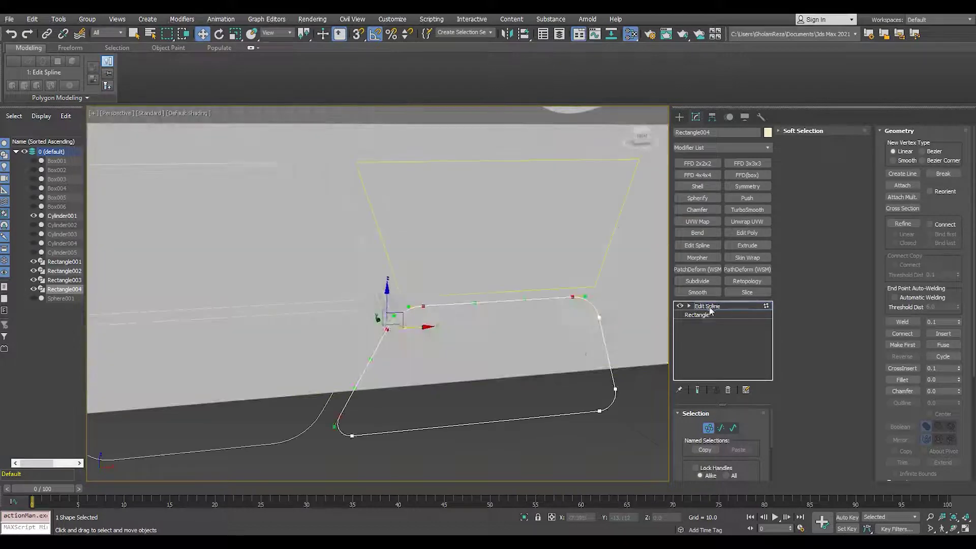
{"action": "left_click", "coordinate": [708, 306]}
Fillet all corners of the upper-right panel shape
{"action": "left_click", "coordinate": [422, 296]}
{"action": "key", "text": "1"}
{"action": "key", "text": "f"}
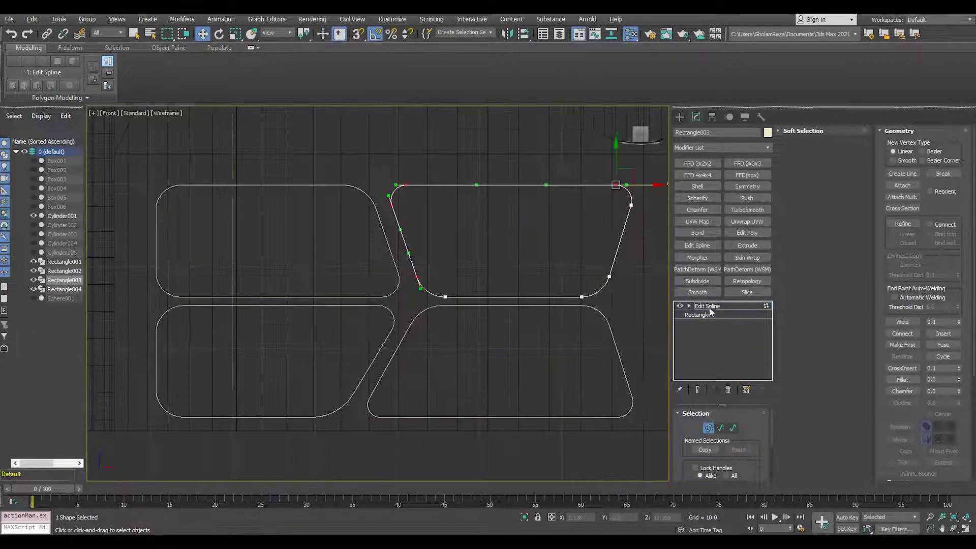
{"action": "key", "text": "1"}
Attach the other three rounded panel shapes to the upper-right one so they form a single spline object
{"action": "left_click", "coordinate": [389, 299]}
{"action": "key", "text": "w"}
{"action": "key", "text": "alt+w"}
{"action": "middle_click", "coordinate": [494, 412]}
{"action": "key", "text": "alt+w"}
{"action": "scroll", "coordinate": [495, 411], "scroll_direction": "down", "scroll_amount": 5}
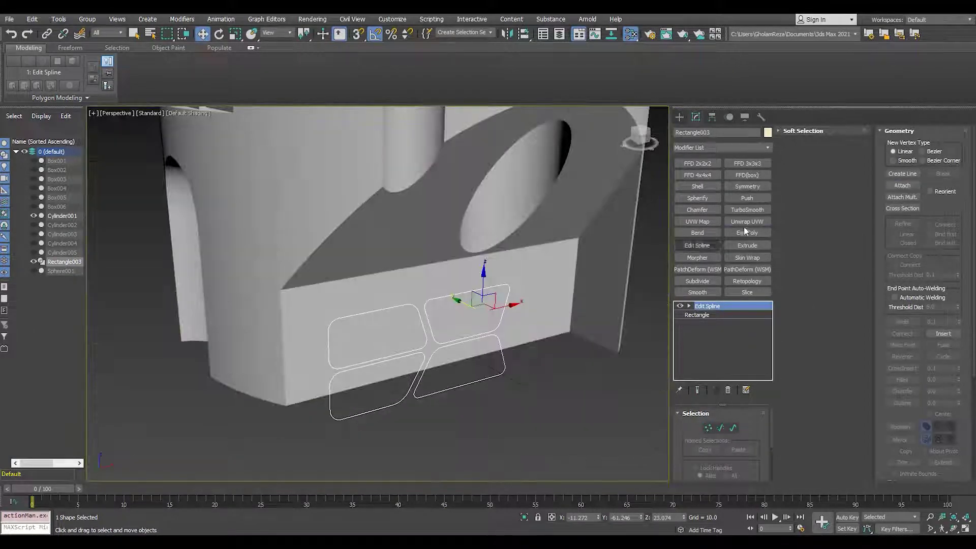
Extrude the combined panel shapes by -21.0 so the solids reach into the body's lower front
{"action": "left_click", "coordinate": [747, 233]}
{"action": "left_click", "coordinate": [729, 389]}
{"action": "left_click", "coordinate": [747, 245]}
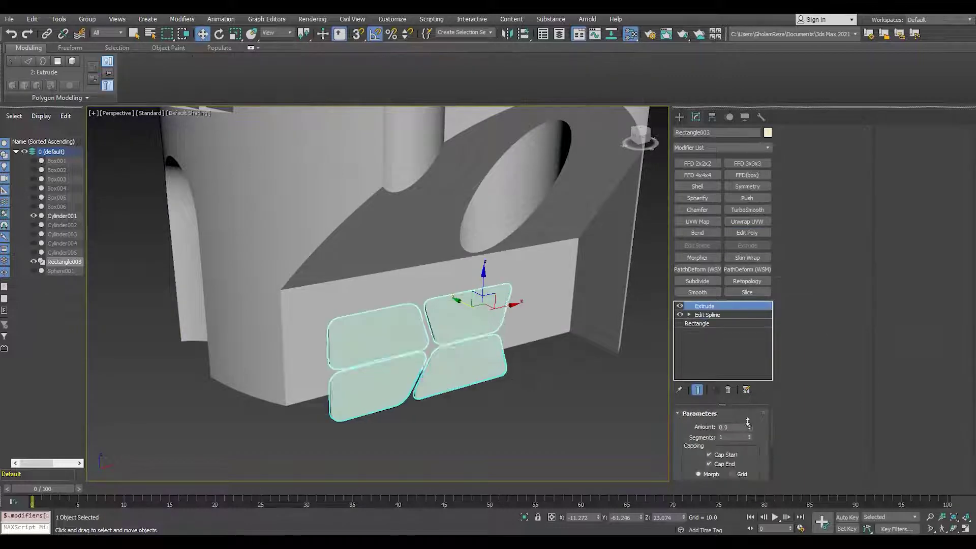
{"action": "left_click_drag", "start_coordinate": [749, 427], "coordinate": [749, 432]}
{"action": "key", "text": "F4"}
{"action": "mouse_move", "coordinate": [382, 309]}
{"action": "middle_mouse_down", "text": "alt"}
{"action": "mouse_move", "coordinate": [404, 316]}
{"action": "mouse_move", "coordinate": [367, 313]}
{"action": "middle_mouse_up", "text": "alt"}
Subtract the extruded panels from the body with ProBoolean as an instance
{"action": "left_click", "coordinate": [645, 299]}
{"action": "left_click", "coordinate": [725, 426]}
{"action": "left_click", "coordinate": [498, 395]}
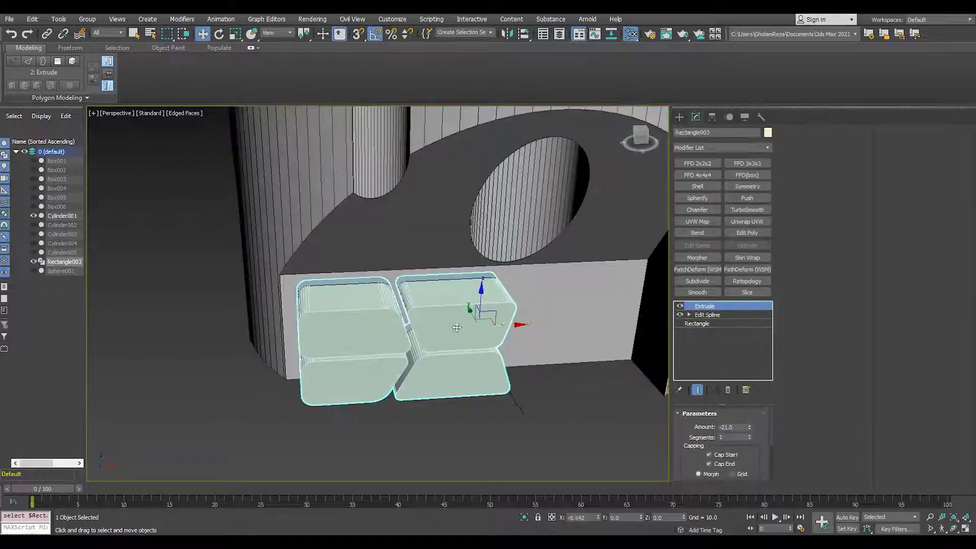
Move the panel cutter along X to adjust the recesses away from its original position, then hide the cutter
{"action": "left_click_drag", "start_coordinate": [496, 305], "coordinate": [198, 311]}
{"action": "key", "text": "F4"}
{"action": "scroll", "coordinate": [320, 305], "scroll_direction": "down", "scroll_amount": 5}
{"action": "middle_click_drag", "start_coordinate": [320, 300], "coordinate": [366, 292], "text": "alt"}
{"action": "scroll", "coordinate": [380, 285], "scroll_direction": "up", "scroll_amount": 3}
{"action": "key", "text": "F4"}
{"action": "middle_click_drag", "start_coordinate": [290, 288], "coordinate": [356, 291]}
{"action": "scroll", "coordinate": [381, 285], "scroll_direction": "up", "scroll_amount": 3}
{"action": "scroll", "coordinate": [380, 285], "scroll_direction": "down", "scroll_amount": 5}
{"action": "scroll", "coordinate": [407, 300], "scroll_direction": "up", "scroll_amount": 3}
{"action": "left_click", "coordinate": [479, 321]}
{"action": "scroll", "coordinate": [223, 344], "scroll_direction": "up", "scroll_amount": 3}
{"action": "left_click", "coordinate": [224, 344]}
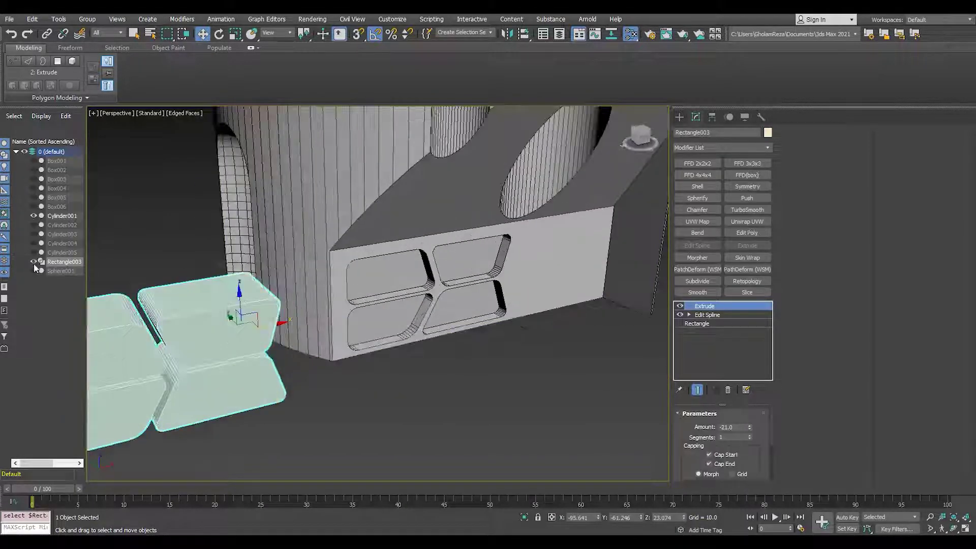
{"action": "key", "text": "Delete"}
Create a box in the front view near the body's side, just above the upper-left panel recess
{"action": "scroll", "coordinate": [408, 319], "scroll_direction": "down", "scroll_amount": 5}
{"action": "scroll", "coordinate": [408, 320], "scroll_direction": "up", "scroll_amount": 4}
{"action": "key", "text": "alt+w"}
{"action": "middle_click", "coordinate": [483, 223]}
{"action": "key", "text": "alt+w"}
{"action": "key", "text": "F3"}
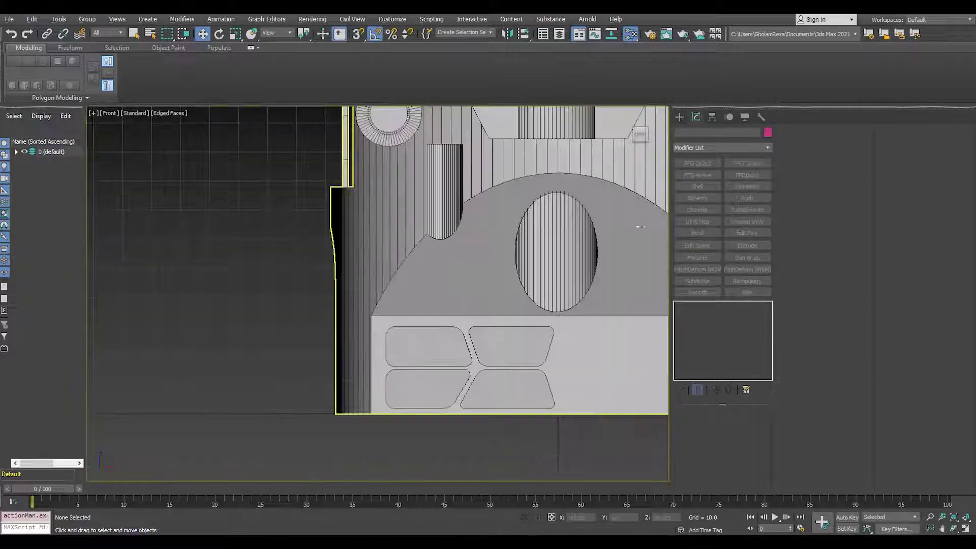
{"action": "left_click", "coordinate": [679, 117]}
{"action": "left_click", "coordinate": [679, 132]}
{"action": "left_click", "coordinate": [703, 179]}
{"action": "scroll", "coordinate": [367, 284], "scroll_direction": "up", "scroll_amount": 2}
{"action": "left_click_drag", "start_coordinate": [368, 225], "coordinate": [428, 303]}
{"action": "left_click", "coordinate": [428, 288]}
Move the new box into the body wall above the panel recesses so that it overlaps the front corner
{"action": "key", "text": "w"}
{"action": "key", "text": "alt+w"}
{"action": "key", "text": "alt+w"}
{"action": "left_click_drag", "start_coordinate": [328, 265], "coordinate": [391, 299]}
{"action": "scroll", "coordinate": [357, 280], "scroll_direction": "up", "scroll_amount": 3}
{"action": "middle_click_drag", "start_coordinate": [391, 299], "coordinate": [497, 305], "text": "alt"}
Subtract the box from the body with ProBoolean as an instance and move the cutter box aside
{"action": "left_click", "coordinate": [526, 238]}
{"action": "left_click", "coordinate": [696, 117]}
{"action": "left_click", "coordinate": [739, 427]}
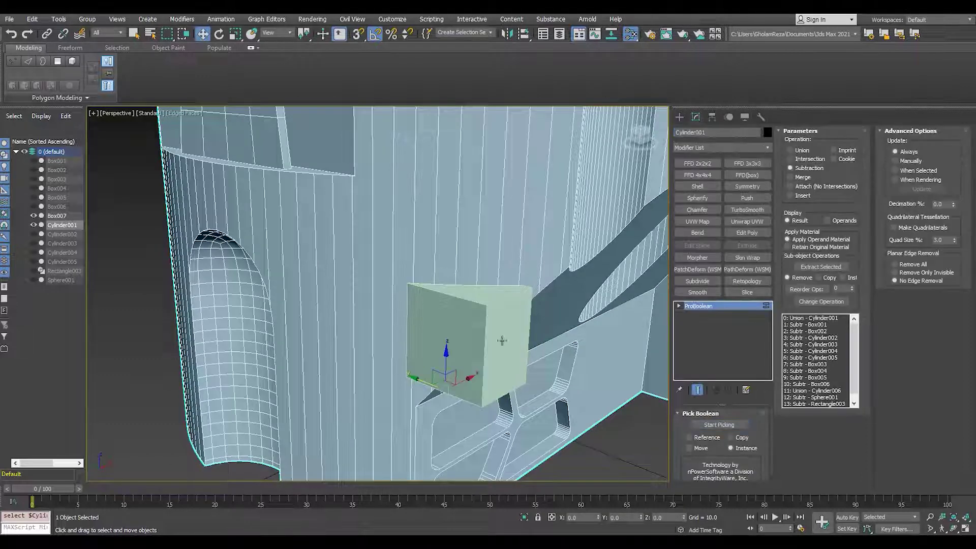
{"action": "left_click", "coordinate": [501, 341]}
{"action": "middle_click_drag", "start_coordinate": [502, 341], "coordinate": [476, 331], "text": "alt"}
{"action": "left_click_drag", "start_coordinate": [478, 311], "coordinate": [201, 351]}
{"action": "middle_click_drag", "start_coordinate": [443, 358], "coordinate": [428, 311], "text": "alt"}
Apply Edit Poly to the cutter box and connect its edge rings to add centre loops that divide the top
{"action": "left_click", "coordinate": [747, 233]}
{"action": "scroll", "coordinate": [373, 305], "scroll_direction": "up", "scroll_amount": 4}
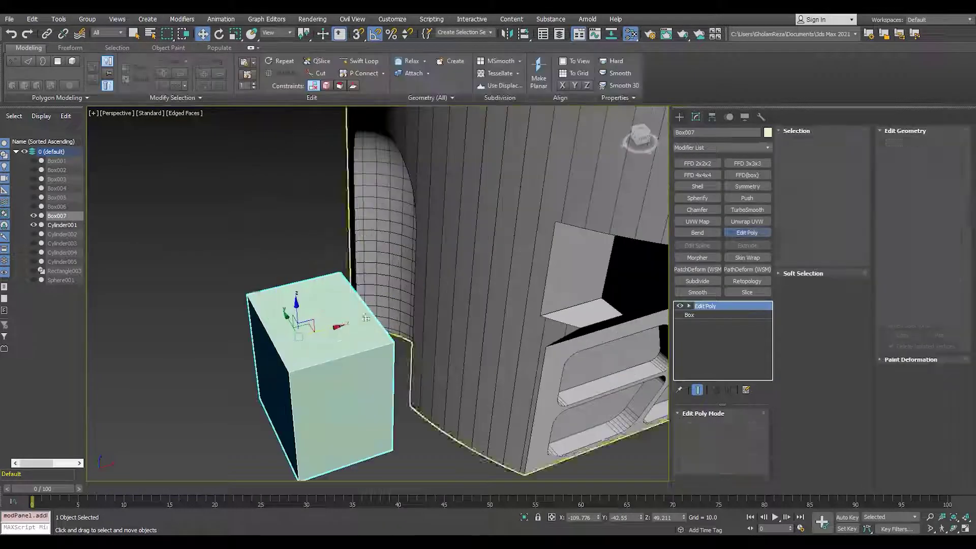
{"action": "middle_click_drag", "start_coordinate": [305, 325], "coordinate": [362, 366], "text": "alt"}
{"action": "key", "text": "2"}
{"action": "left_click", "coordinate": [322, 375]}
{"action": "key", "text": "alt+r"}
{"action": "key", "text": "ctrl+shift+e"}
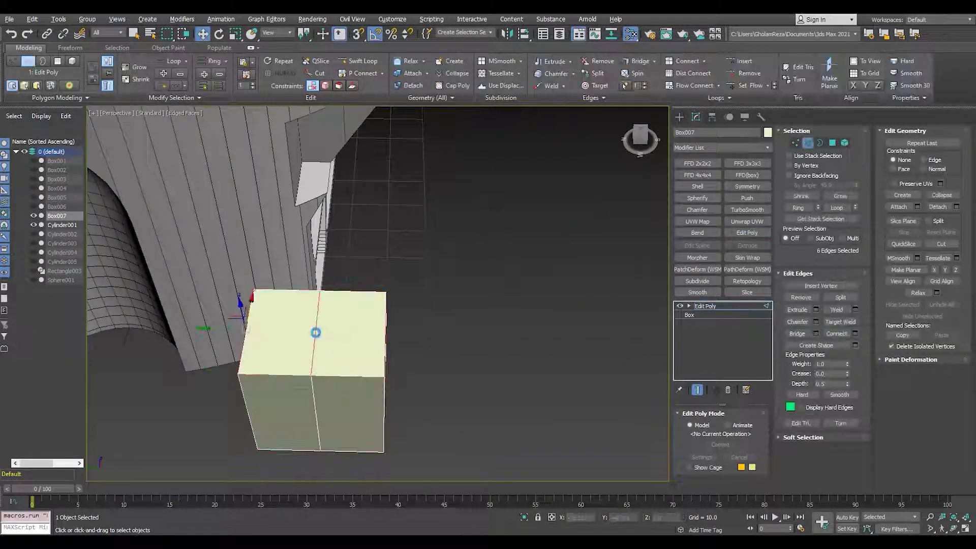
{"action": "key", "text": "ctrl+shift+e"}
{"action": "middle_click_drag", "start_coordinate": [316, 332], "coordinate": [331, 354], "text": "alt"}
Bevel two adjacent top polygons of the cutter box upward with a height of about 11.2 and no outline
{"action": "key", "text": "4"}
{"action": "left_click", "coordinate": [349, 300]}
{"action": "key", "text": "ctrl+shift+b"}
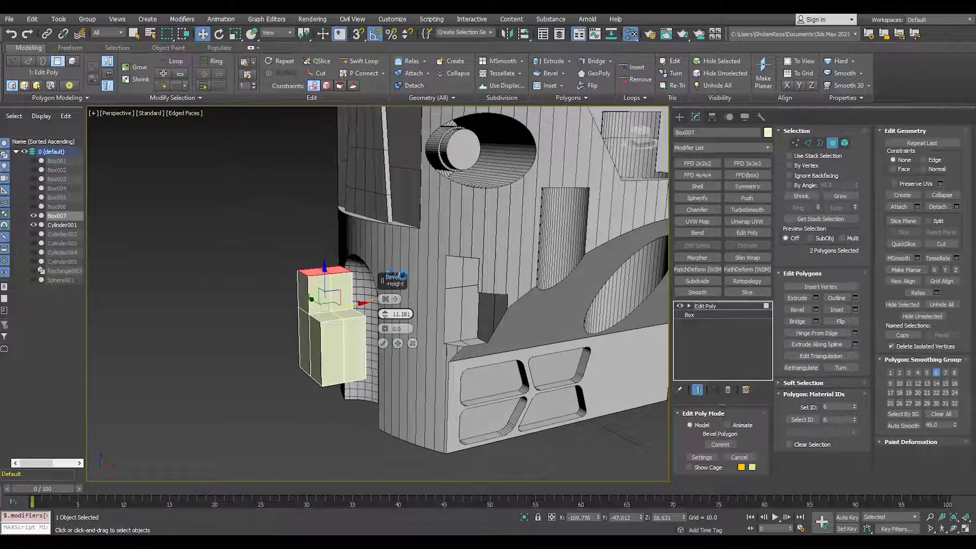
{"action": "middle_click_drag", "start_coordinate": [401, 274], "coordinate": [380, 319], "text": "alt"}
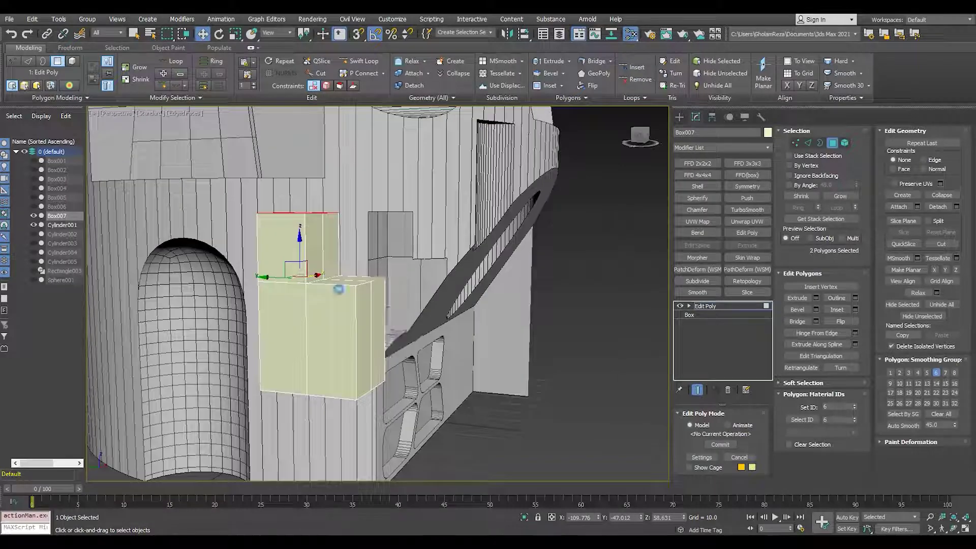
Add a horizontal edge loop to the cutter's raised block and extend its upper side face outward as an arm
{"action": "key", "text": "alt+1"}
{"action": "middle_click_drag", "start_coordinate": [339, 289], "coordinate": [374, 353], "text": "alt"}
{"action": "left_click", "coordinate": [298, 299]}
{"action": "key", "text": "2"}
{"action": "key", "text": "4"}
{"action": "left_click", "coordinate": [305, 285]}
Select the six vertices at the end of the cutter's arm and move them about -5.9 along X
{"action": "key", "text": "1"}
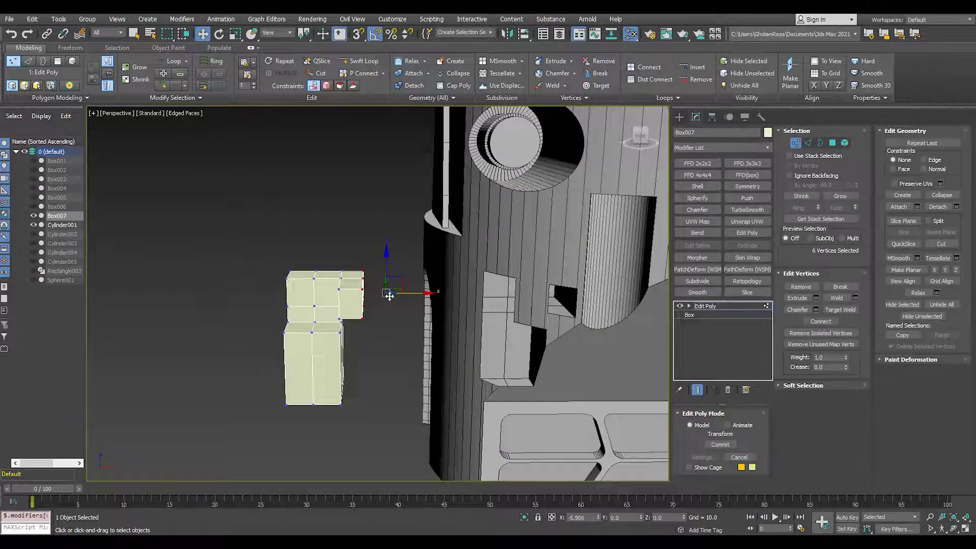
{"action": "middle_click_drag", "start_coordinate": [389, 297], "coordinate": [403, 312], "text": "alt"}
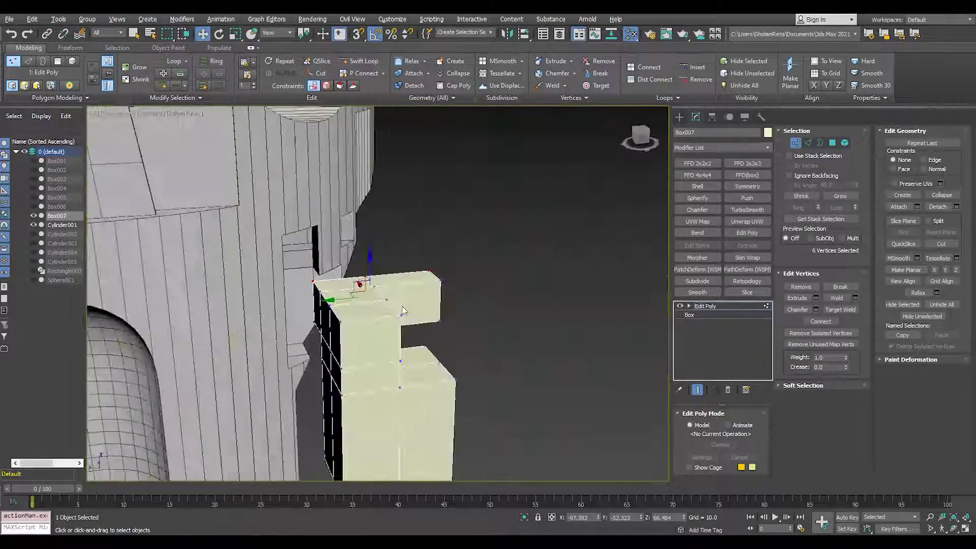
{"action": "scroll", "coordinate": [403, 311], "scroll_direction": "down", "scroll_amount": 5}
Delete the polygon on the raised block beside the arm and extend its open edge along Y as a new wall
{"action": "key", "text": "4"}
{"action": "left_click", "coordinate": [325, 311]}
{"action": "scroll", "coordinate": [328, 312], "scroll_direction": "up", "scroll_amount": 2}
{"action": "middle_click_drag", "start_coordinate": [328, 312], "coordinate": [330, 313], "text": "alt"}
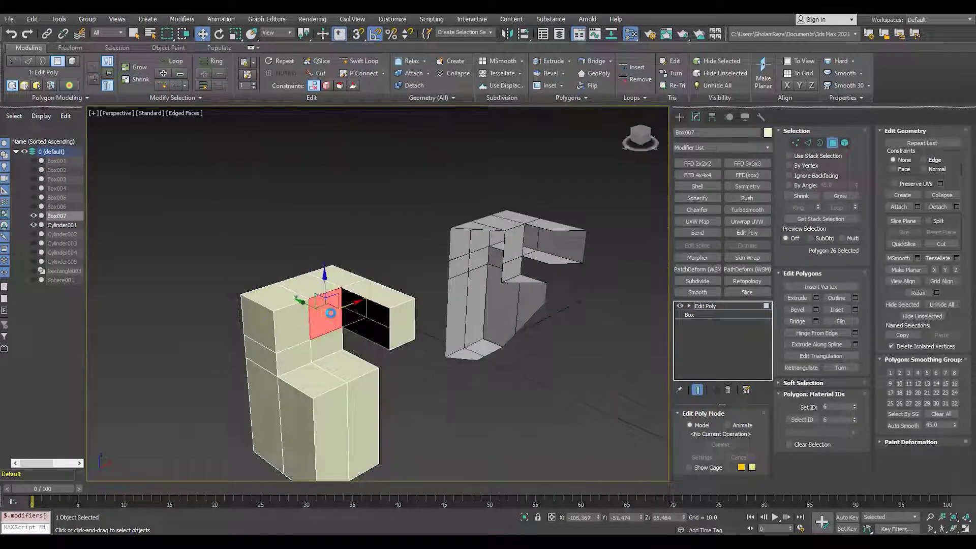
{"action": "key", "text": "2"}
{"action": "left_click", "coordinate": [311, 309]}
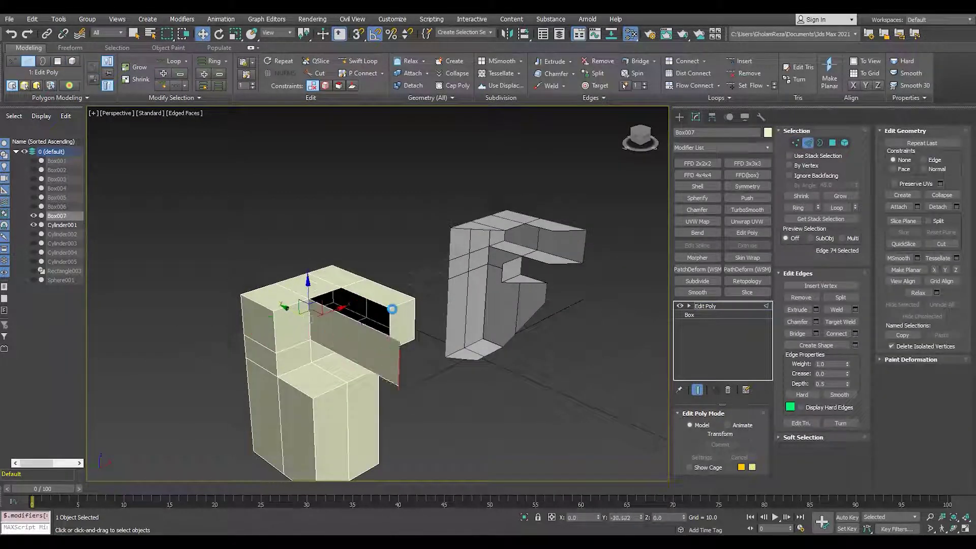
Bridge the new wall's end edge to the arm's end and cap the remaining open borders
{"action": "left_click", "coordinate": [798, 334]}
{"action": "key", "text": "3"}
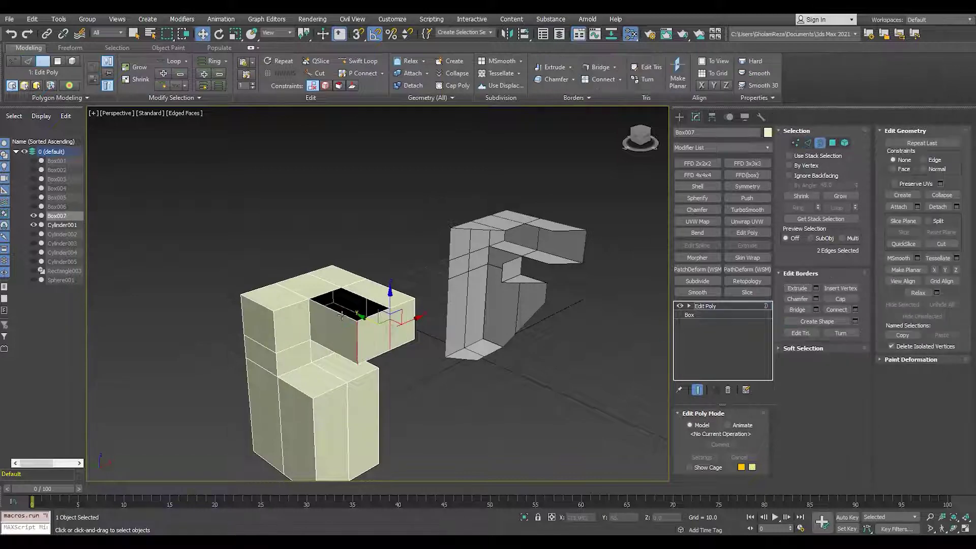
{"action": "middle_click_drag", "start_coordinate": [355, 356], "coordinate": [368, 381], "text": "alt"}
{"action": "scroll", "coordinate": [368, 382], "scroll_direction": "down", "scroll_amount": 4}
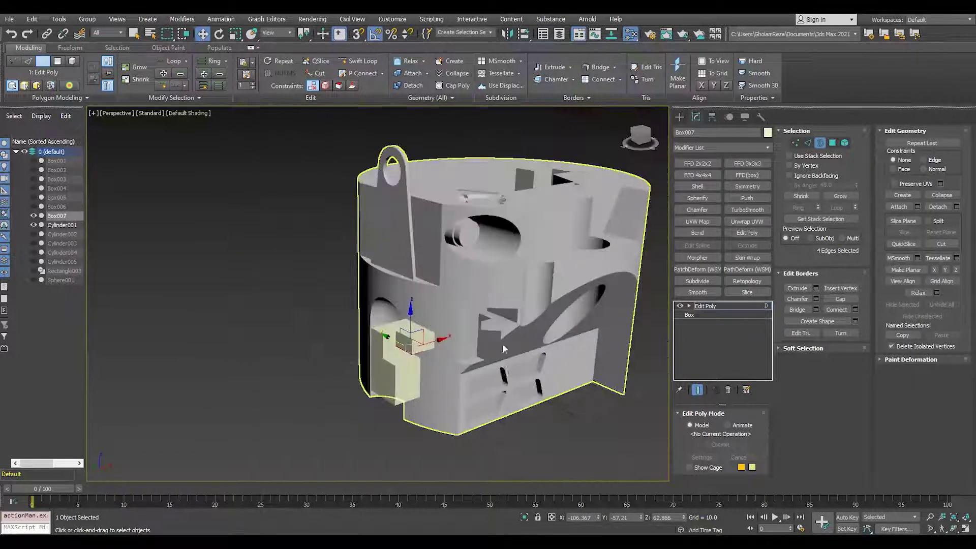
Select another polygon on the cutter box and bevel it to reshape the notch in the body
{"action": "scroll", "coordinate": [356, 356], "scroll_direction": "up", "scroll_amount": 4}
{"action": "key", "text": "4"}
{"action": "left_click", "coordinate": [365, 365]}
{"action": "key", "text": "ctrl+shift+b"}
{"action": "scroll", "coordinate": [375, 336], "scroll_direction": "down", "scroll_amount": 5}
{"action": "middle_click_drag", "start_coordinate": [376, 336], "coordinate": [510, 329], "text": "alt"}
{"action": "key", "text": "F4"}
{"action": "scroll", "coordinate": [394, 356], "scroll_direction": "up", "scroll_amount": 3}
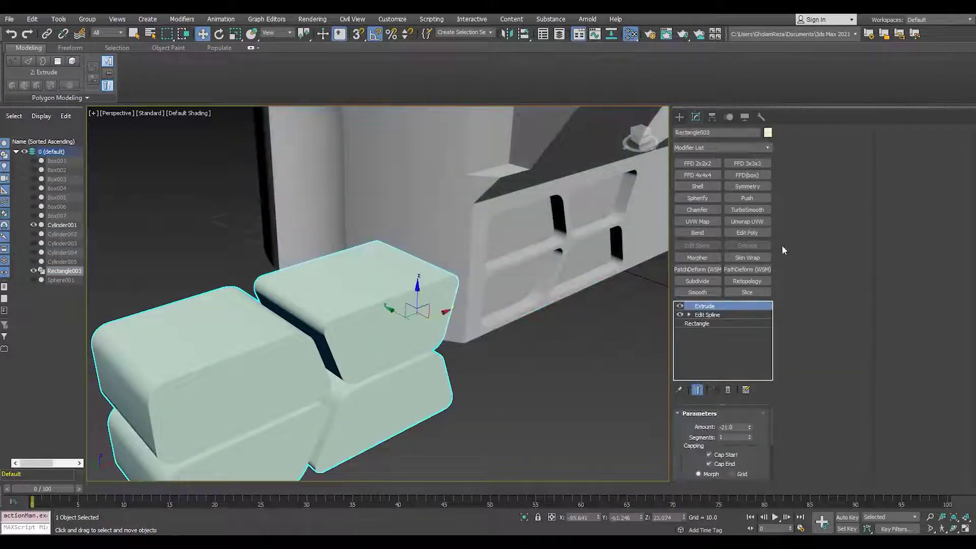
Apply Edit Poly to the extruded panel cutter and select the hidden sphere cutter
{"action": "left_click", "coordinate": [747, 233]}
{"action": "key", "text": "ctrl+a"}
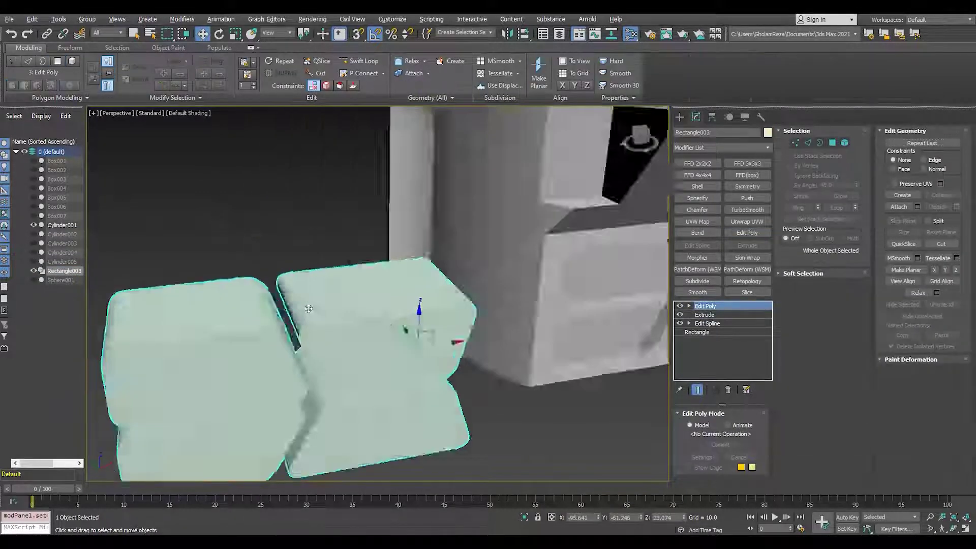
{"action": "left_click", "coordinate": [60, 280]}
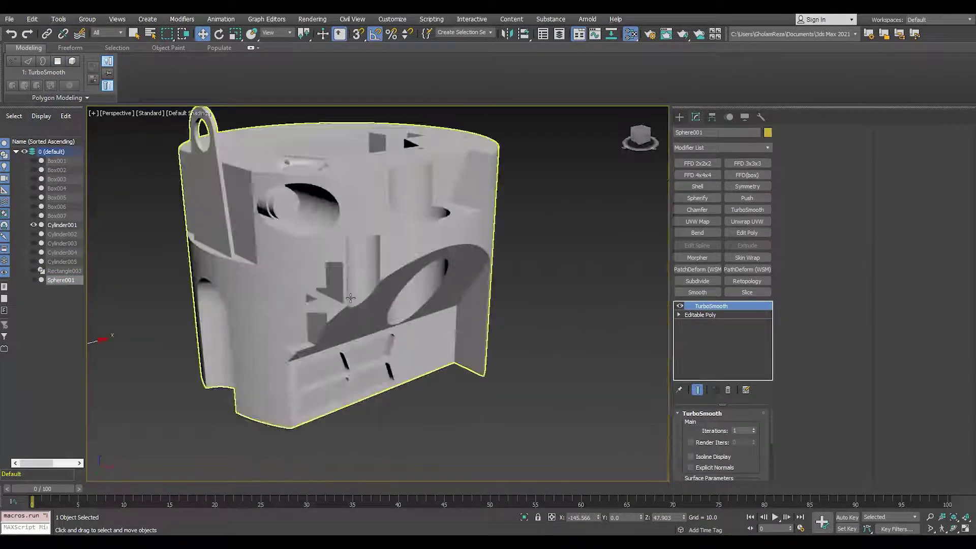
Add a Slice modifier to the body, with its plane rotated 90 degrees about X and the type set to Remove Top
{"action": "left_click", "coordinate": [325, 333]}
{"action": "left_click", "coordinate": [748, 293]}
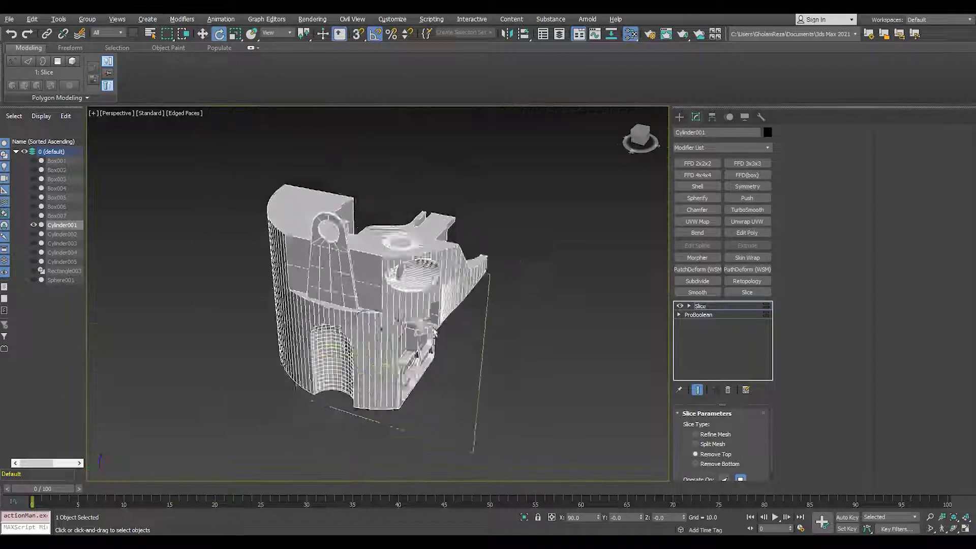
Add a second Slice modifier, rotate its plane to X 90 and Z -90 degrees, and set it to Remove Top
{"action": "left_click", "coordinate": [748, 293]}
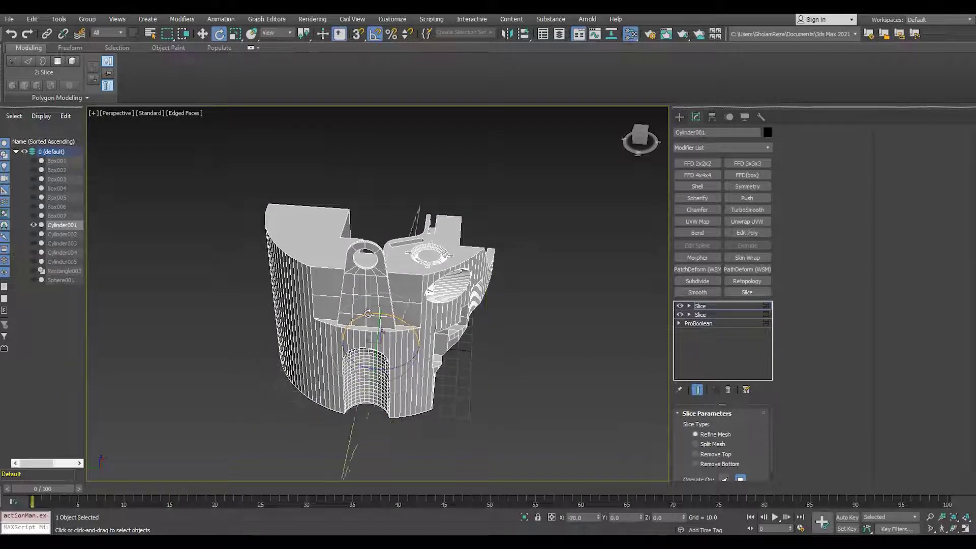
{"action": "key", "text": "alt+w"}
{"action": "middle_click", "coordinate": [326, 351]}
{"action": "key", "text": "alt+w"}
{"action": "scroll", "coordinate": [367, 222], "scroll_direction": "up", "scroll_amount": 2}
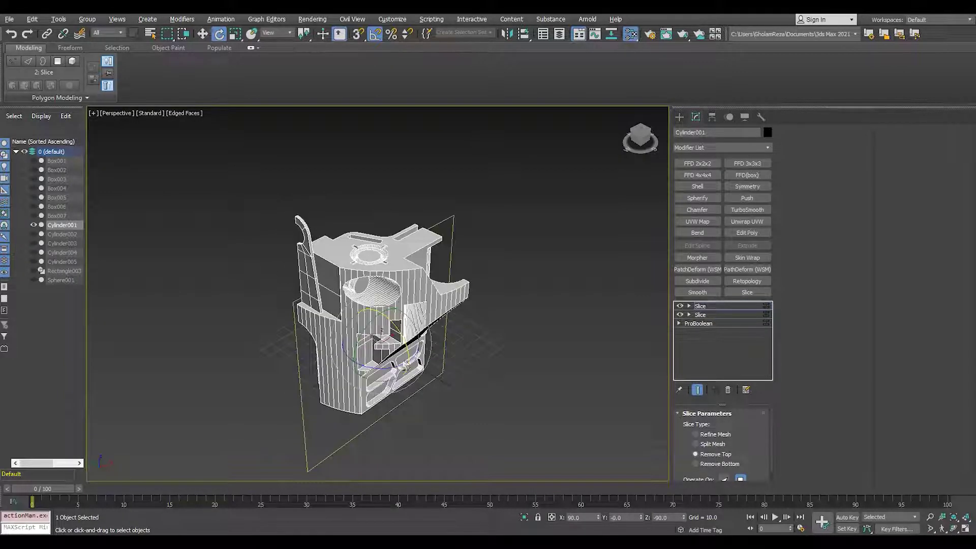
{"action": "key", "text": "F4"}
{"action": "middle_click_drag", "start_coordinate": [406, 366], "coordinate": [348, 337], "text": "alt"}
{"action": "scroll", "coordinate": [371, 276], "scroll_direction": "up", "scroll_amount": 5}
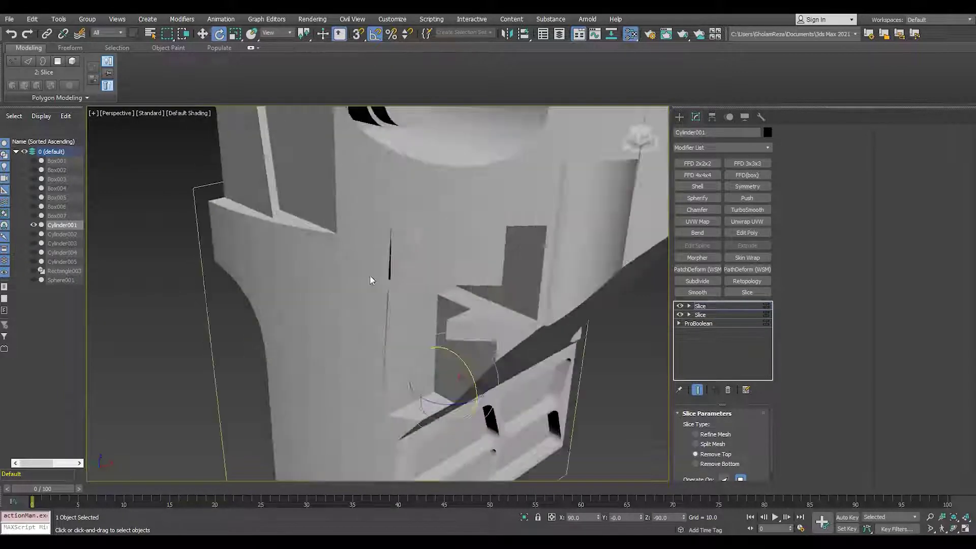
Show edged faces in the viewport and collapse the sliced body to an Editable Poly
{"action": "key", "text": "F4"}
{"action": "middle_click_drag", "start_coordinate": [370, 277], "coordinate": [364, 266], "text": "alt"}
{"action": "right_click", "coordinate": [364, 266]}
{"action": "scroll", "coordinate": [322, 267], "scroll_direction": "up", "scroll_amount": 4}
{"action": "scroll", "coordinate": [321, 267], "scroll_direction": "down", "scroll_amount": 5}
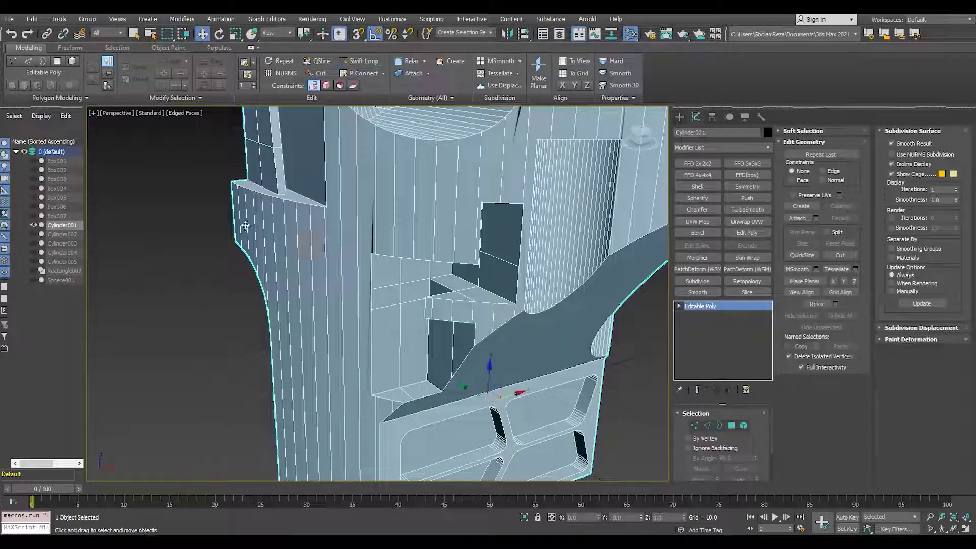
Connect the body's vertical edges beside the stepped notch with a new edge loop and slide it into position using the Edge constraint
{"action": "key", "text": "2"}
{"action": "key", "text": "F3"}
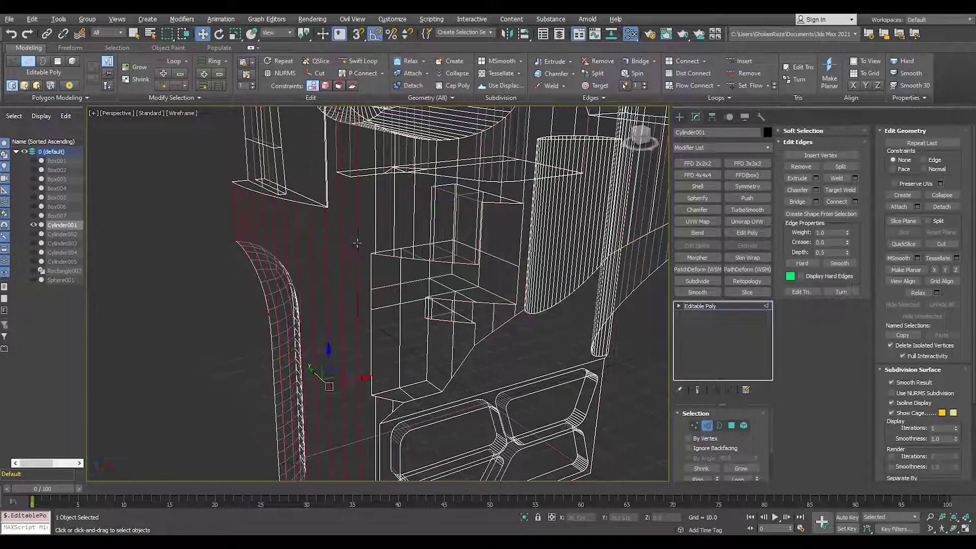
{"action": "key", "text": "F3"}
{"action": "middle_click_drag", "start_coordinate": [330, 266], "coordinate": [345, 282]}
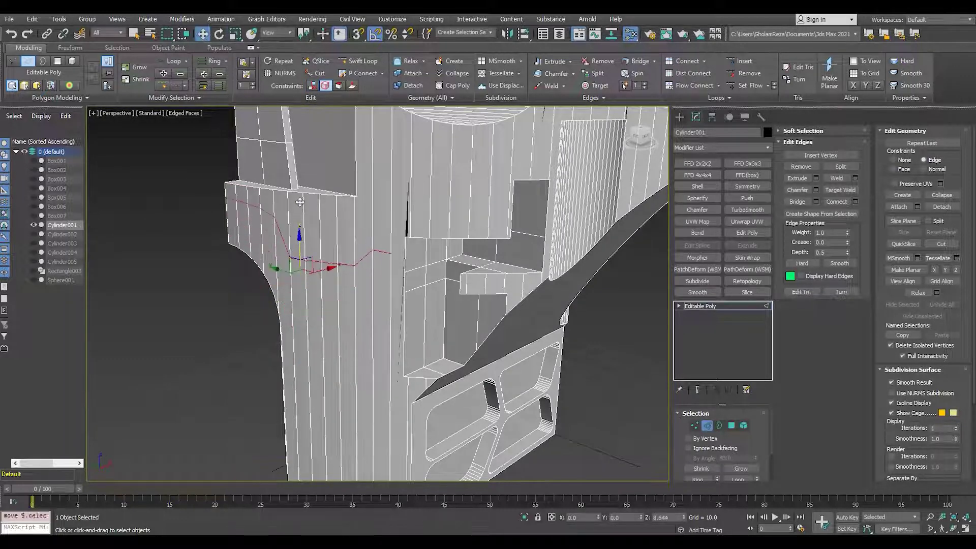
{"action": "scroll", "coordinate": [291, 196], "scroll_direction": "up", "scroll_amount": 2}
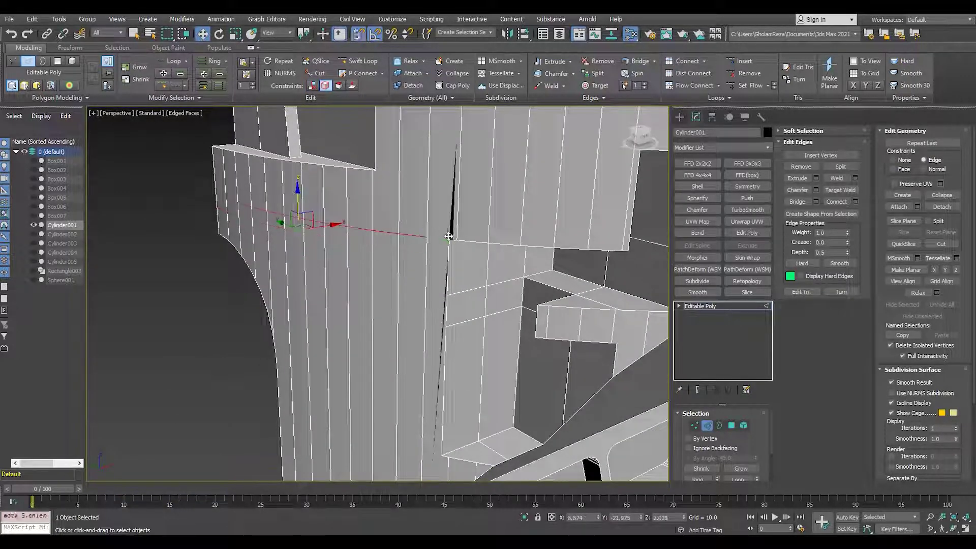
Join the end vertex of the new edge loop to the notch corner and leave vertex editing
{"action": "scroll", "coordinate": [448, 236], "scroll_direction": "up", "scroll_amount": 2}
{"action": "key", "text": "1"}
{"action": "middle_click_drag", "start_coordinate": [453, 244], "coordinate": [185, 324], "text": "alt"}
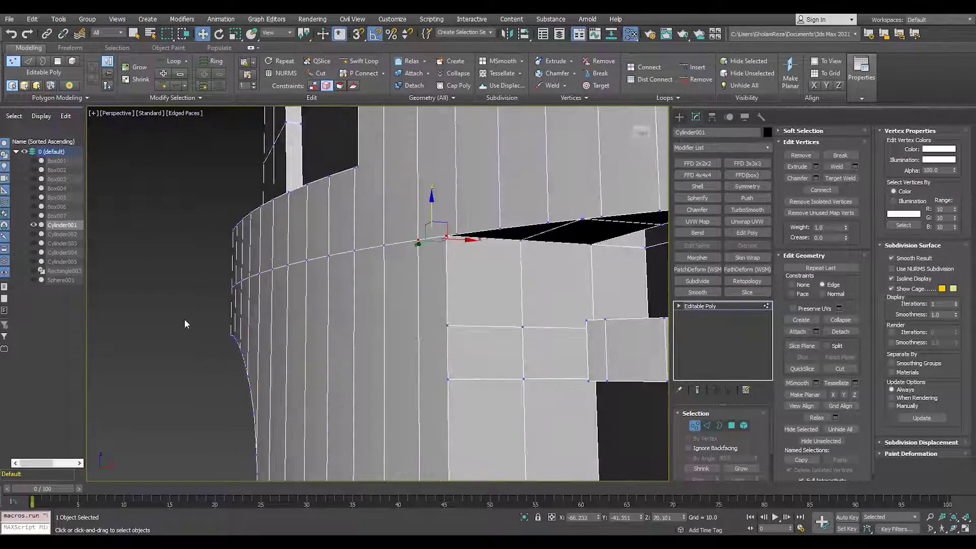
{"action": "left_click", "coordinate": [701, 306]}
Save the scene, put the body on a new layer and name that layer Mesh
{"action": "scroll", "coordinate": [298, 314], "scroll_direction": "down", "scroll_amount": 7}
{"action": "middle_click_drag", "start_coordinate": [438, 333], "coordinate": [524, 383], "text": "alt"}
{"action": "scroll", "coordinate": [275, 274], "scroll_direction": "down", "scroll_amount": 3}
{"action": "key", "text": "ctrl+s"}
{"action": "left_click", "coordinate": [41, 157]}
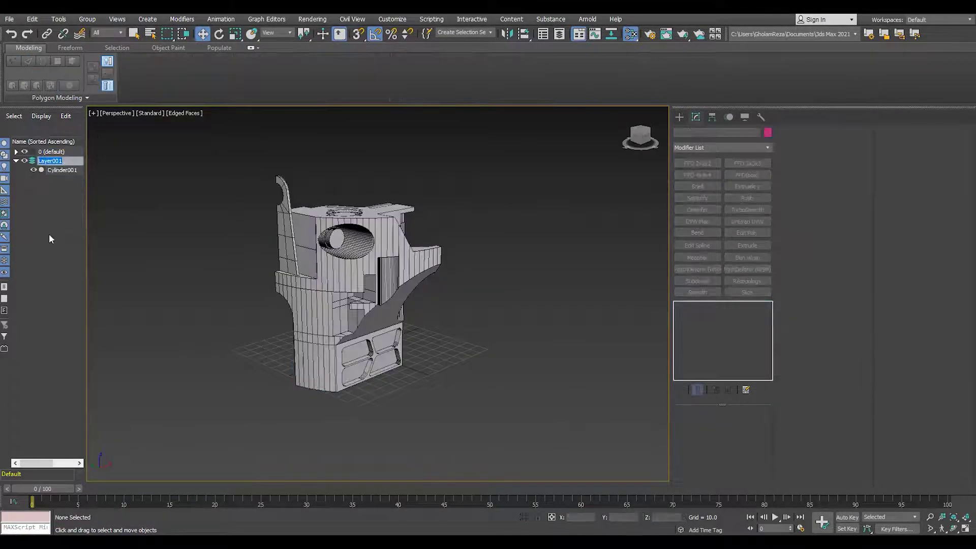
Clone the body in the Mesh layer, hide the original, and apply Subdivide and Retopology with a 15000 face count to the copy
{"action": "left_click", "coordinate": [53, 169]}
{"action": "key", "text": "ctrl+v"}
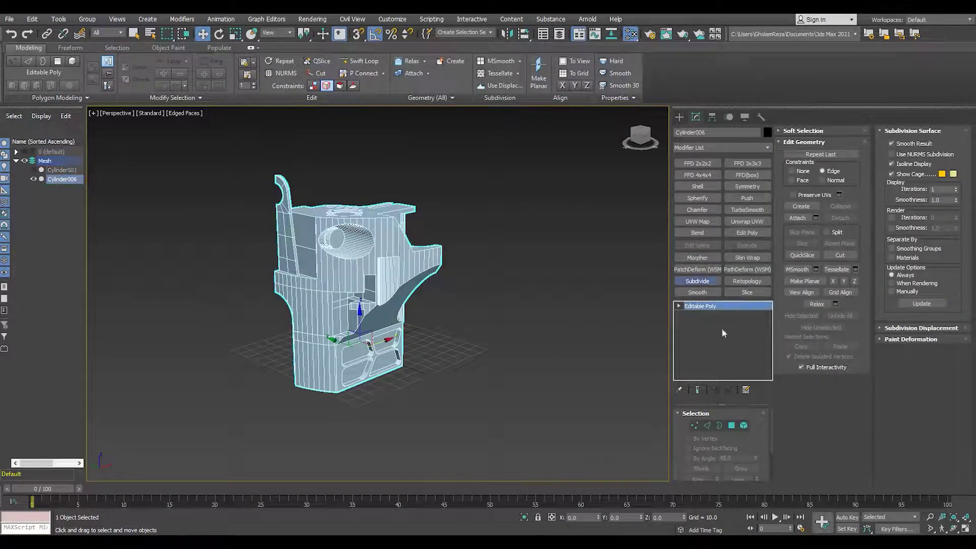
{"action": "mouse_move", "coordinate": [356, 305]}
{"action": "middle_mouse_down", "text": "alt"}
{"action": "mouse_move", "coordinate": [363, 303]}
{"action": "mouse_move", "coordinate": [356, 318]}
{"action": "middle_mouse_up", "text": "alt"}
{"action": "scroll", "coordinate": [351, 325], "scroll_direction": "up", "scroll_amount": 3}
{"action": "scroll", "coordinate": [331, 323], "scroll_direction": "up", "scroll_amount": 4}
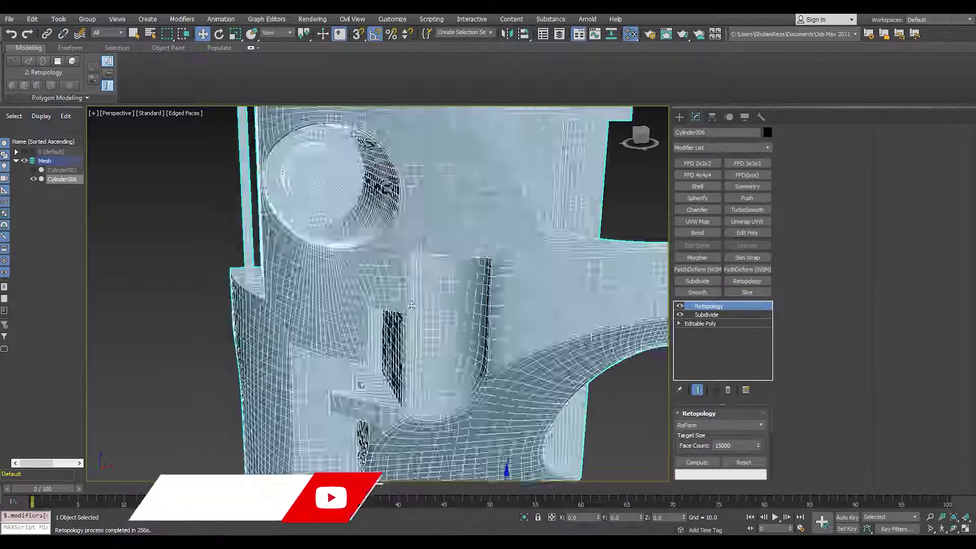
Preview the retopologized copy with a TurboSmooth modifier and remove the modifier again
{"action": "key", "text": "F4"}
{"action": "scroll", "coordinate": [492, 300], "scroll_direction": "down", "scroll_amount": 5}
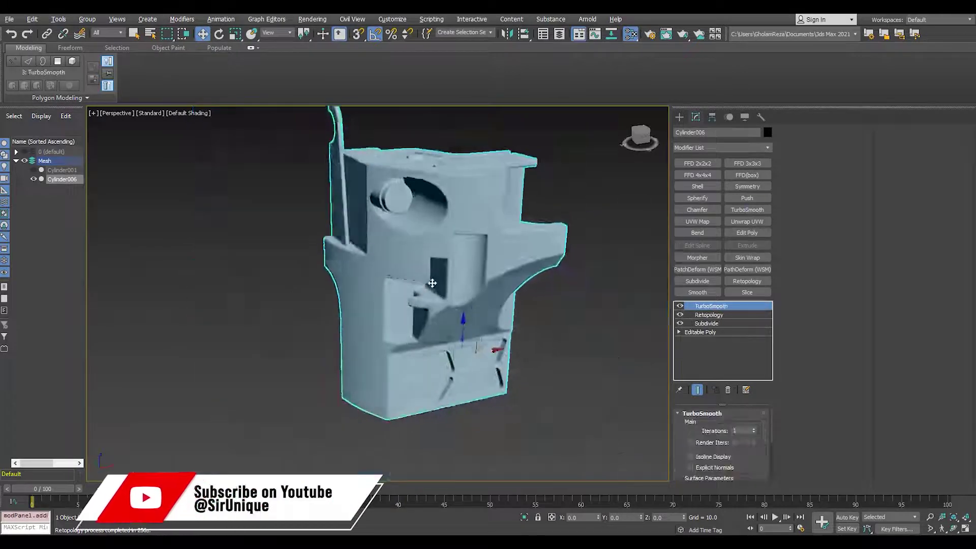
{"action": "middle_click_drag", "start_coordinate": [392, 285], "coordinate": [407, 283], "text": "alt"}
{"action": "scroll", "coordinate": [466, 232], "scroll_direction": "up", "scroll_amount": 3}
{"action": "middle_click_drag", "start_coordinate": [466, 233], "coordinate": [437, 265], "text": "alt"}
{"action": "scroll", "coordinate": [437, 266], "scroll_direction": "up", "scroll_amount": 2}
{"action": "left_click", "coordinate": [728, 390]}
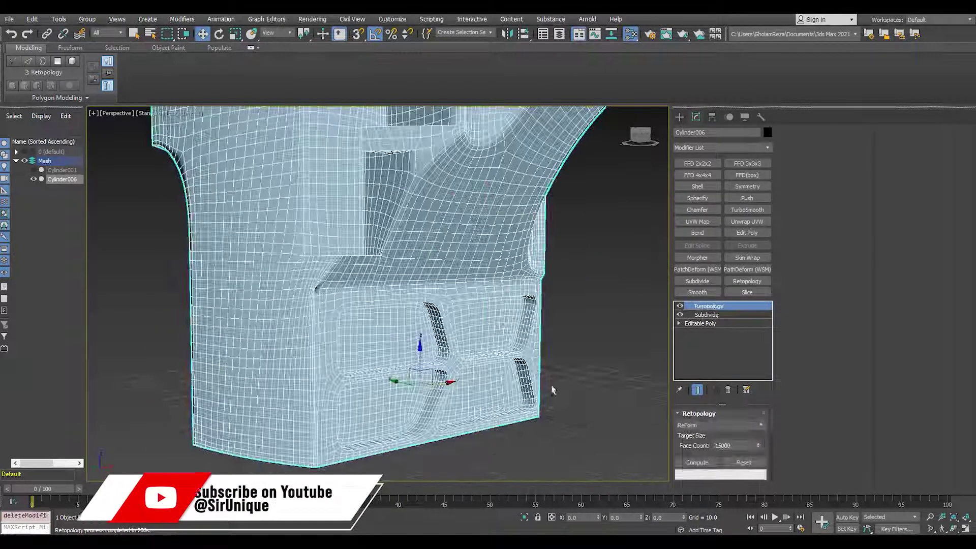
Convert the retopologized copy to Editable Poly and mirror it with a Symmetry modifier on the X axis with Flip enabled
{"action": "right_click", "coordinate": [551, 392]}
{"action": "left_click", "coordinate": [653, 498]}
{"action": "key", "text": "2"}
{"action": "left_click", "coordinate": [747, 186]}
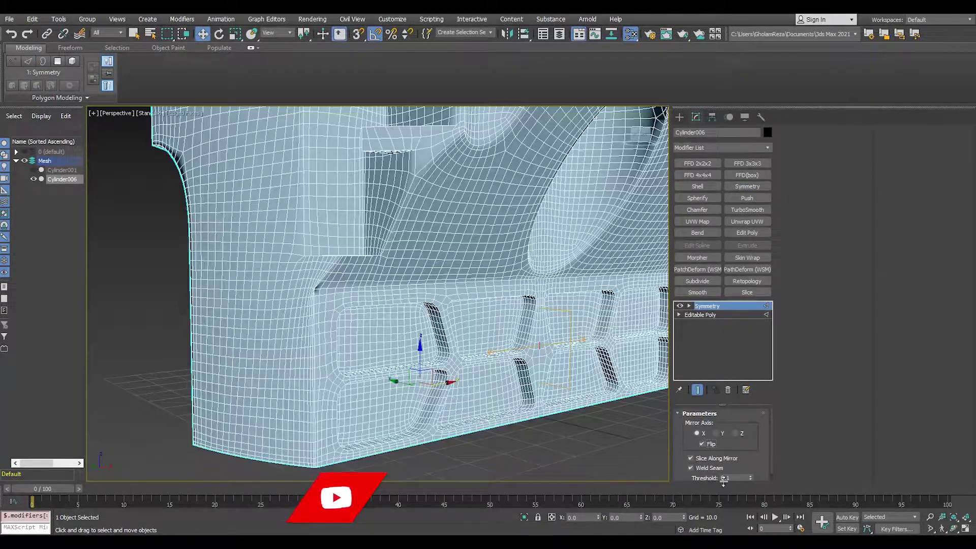
Add a second Symmetry modifier on the Y axis with Flip enabled and a weld threshold of 0.001 to complete the part
{"action": "middle_click_drag", "start_coordinate": [447, 285], "coordinate": [529, 290], "text": "alt"}
{"action": "scroll", "coordinate": [529, 290], "scroll_direction": "down", "scroll_amount": 4}
{"action": "left_click", "coordinate": [712, 314]}
{"action": "key", "text": "2"}
{"action": "middle_click_drag", "start_coordinate": [457, 305], "coordinate": [539, 310], "text": "alt"}
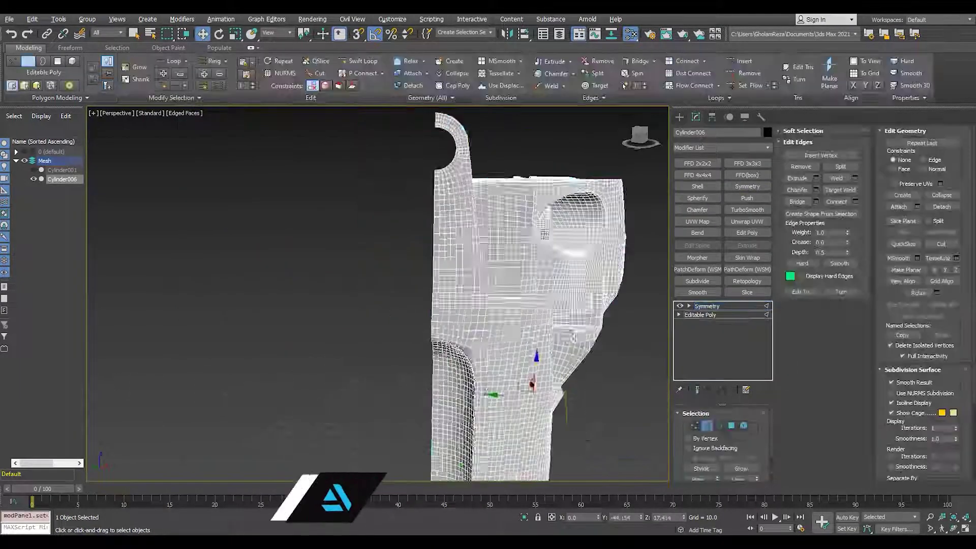
{"action": "scroll", "coordinate": [442, 376], "scroll_direction": "up", "scroll_amount": 4}
{"action": "left_click", "coordinate": [747, 187]}
{"action": "left_click", "coordinate": [711, 444]}
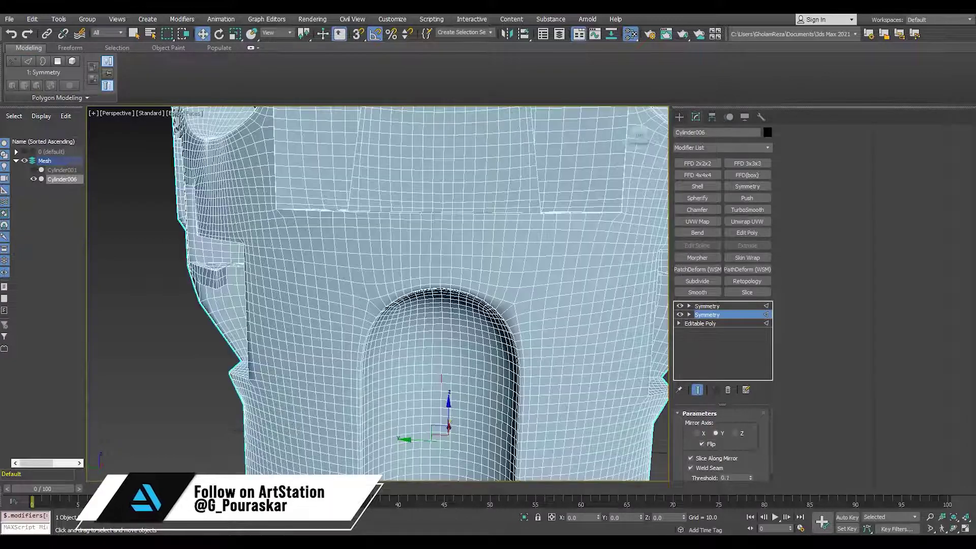
{"action": "key", "text": "z"}
{"action": "key", "text": "F4"}
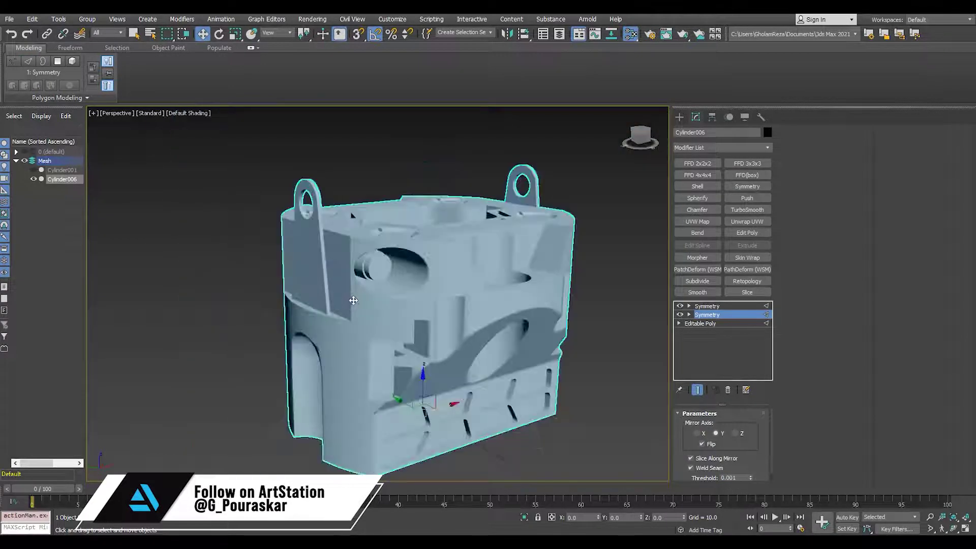
Collapse the mirrored part to Editable Poly, add TurboSmooth with 1 iteration and inspect its sides and top
{"action": "middle_click_drag", "start_coordinate": [418, 339], "coordinate": [396, 335], "text": "alt"}
{"action": "left_click", "coordinate": [747, 209]}
{"action": "scroll", "coordinate": [416, 327], "scroll_direction": "up", "scroll_amount": 5}
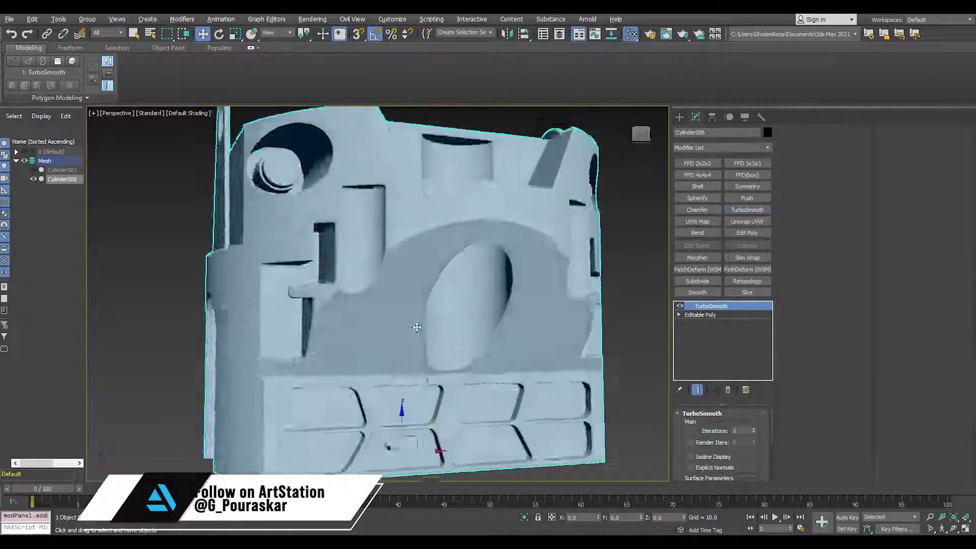
{"action": "middle_click_drag", "start_coordinate": [504, 327], "coordinate": [713, 359], "text": "alt"}
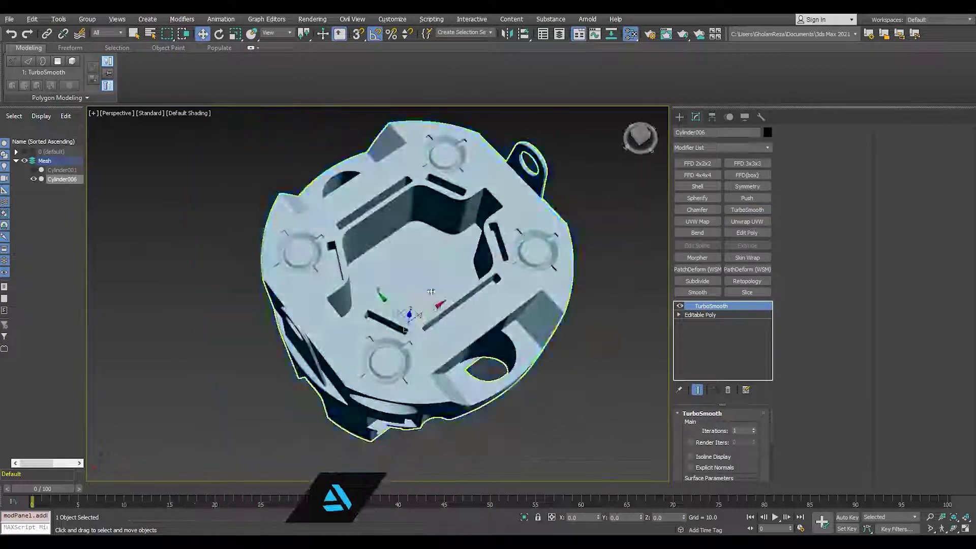
{"action": "scroll", "coordinate": [431, 291], "scroll_direction": "up", "scroll_amount": 5}
{"action": "middle_click_drag", "start_coordinate": [431, 291], "coordinate": [356, 239], "text": "alt"}
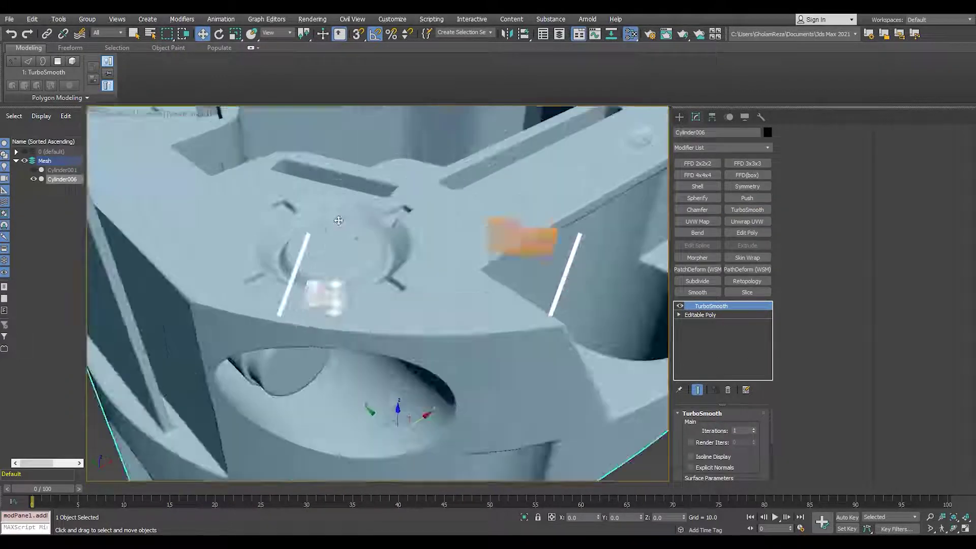